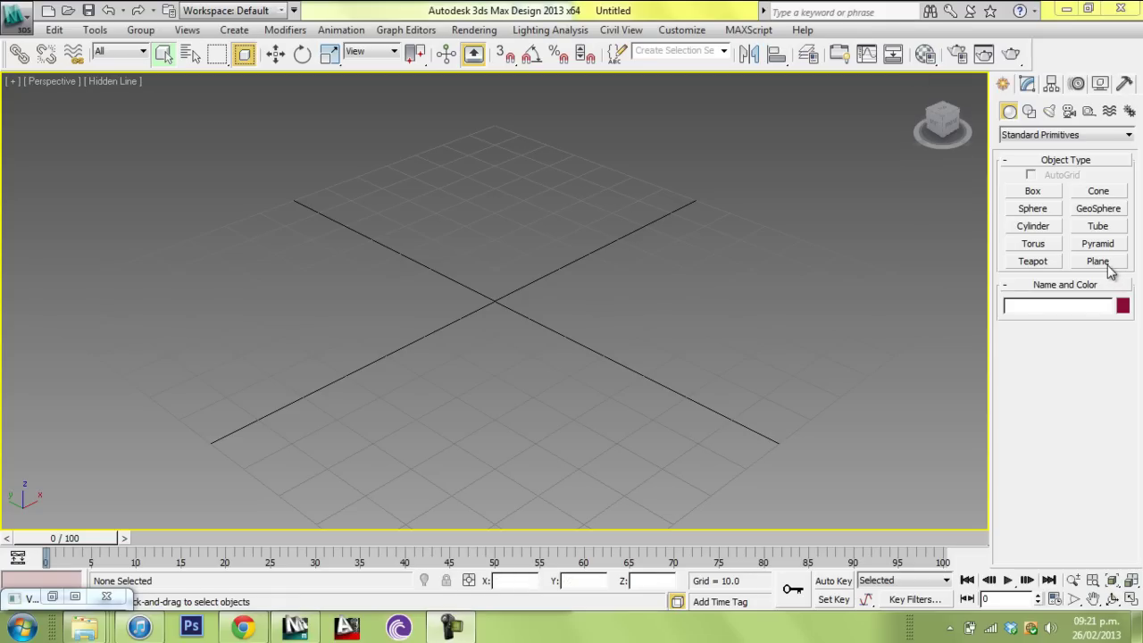
Step: Create a box near the grid origin, about 6.75 long, 8.44 wide and 2.86 high
left_click(1032, 193)
scroll(597, 320, "up", 5)
middle_click_drag(686, 386, 506, 297)
scroll(553, 355, "up", 3)
left_click_drag(525, 277, 503, 414)
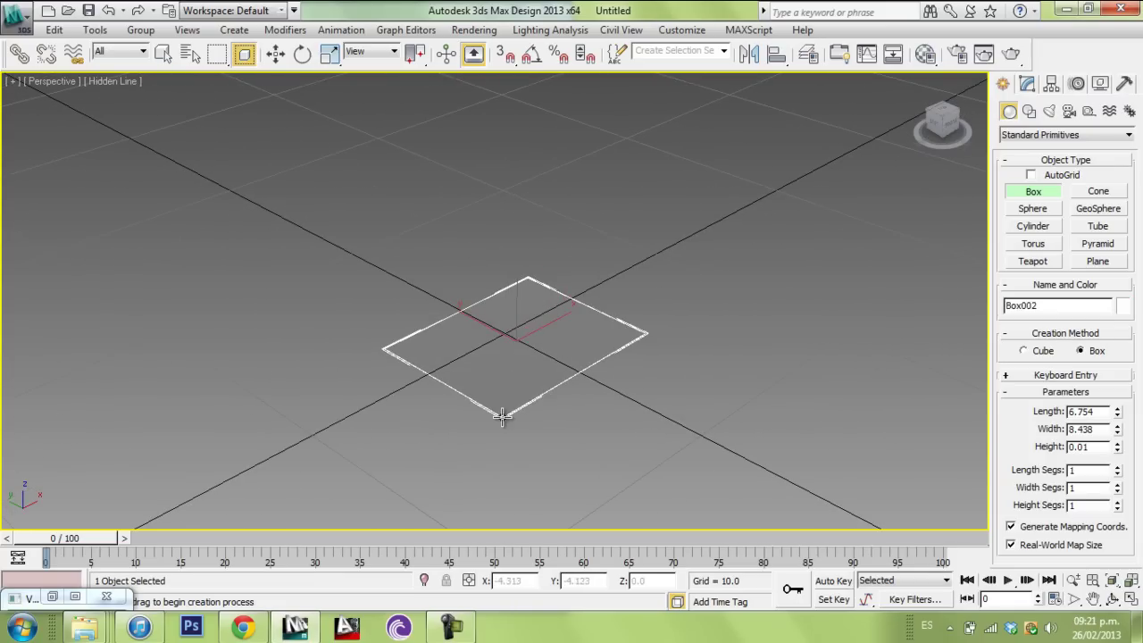
left_click(518, 352)
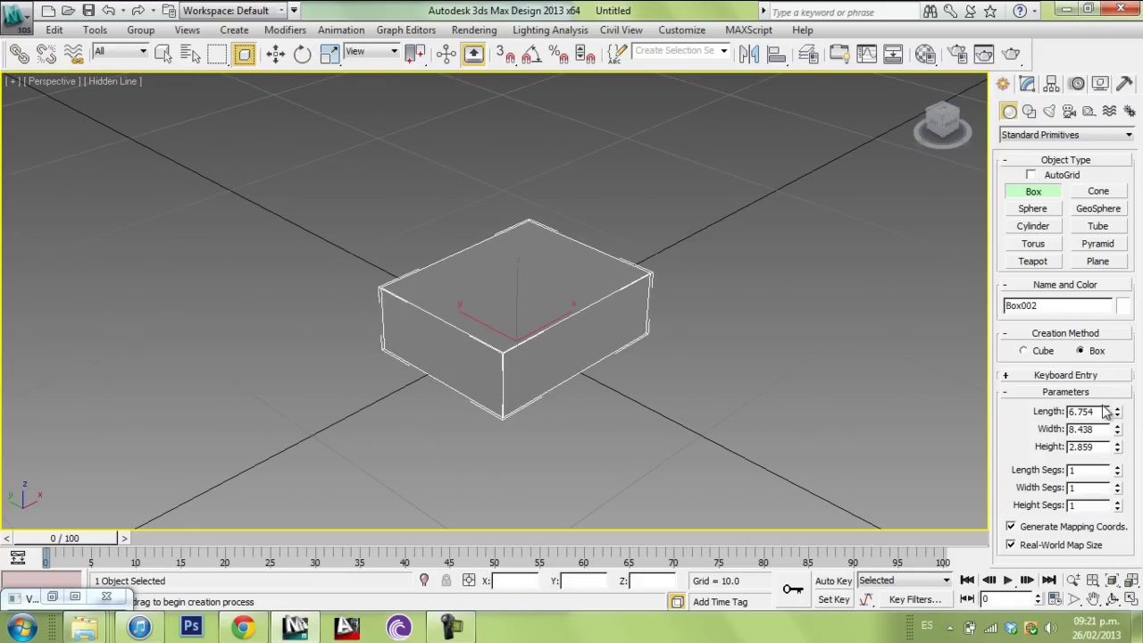
Step: Set the box's length to 5, width to 5 and height to 3, and end box creation
left_click_drag(1088, 411, 1014, 423)
type("5")
key("Return")
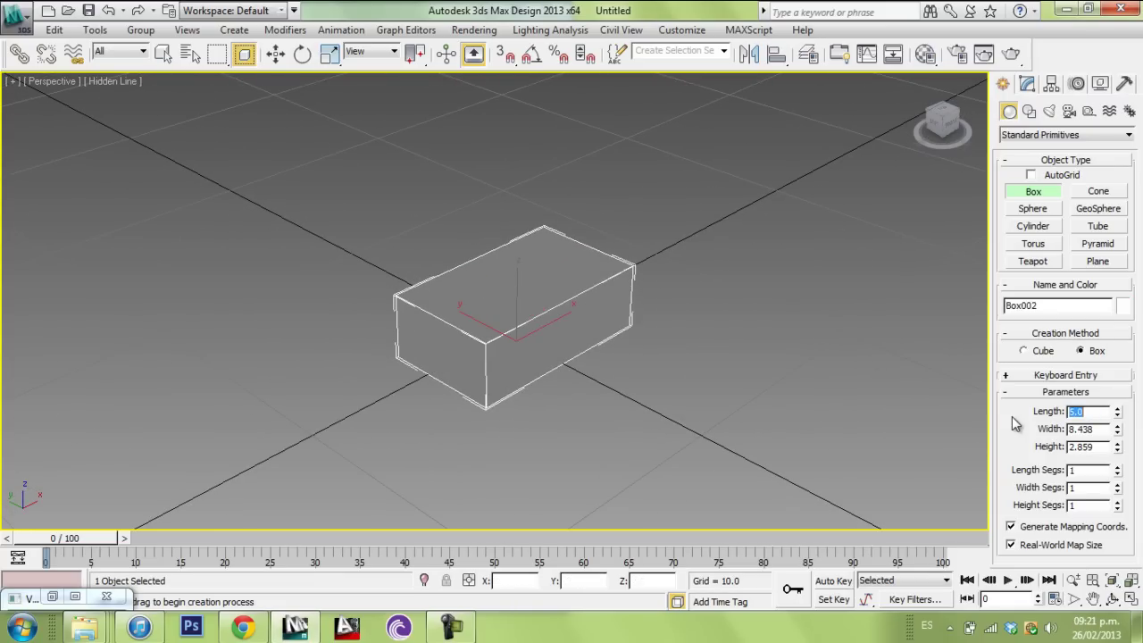
left_click_drag(1099, 429, 1052, 446)
type("5")
key("Return")
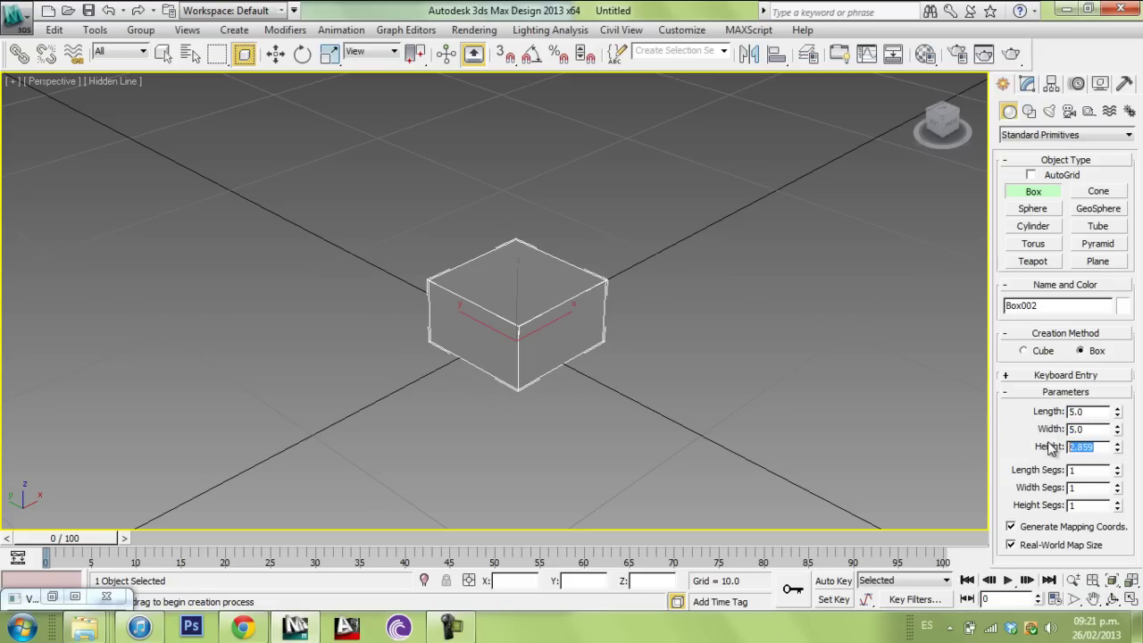
type("3")
key("Return")
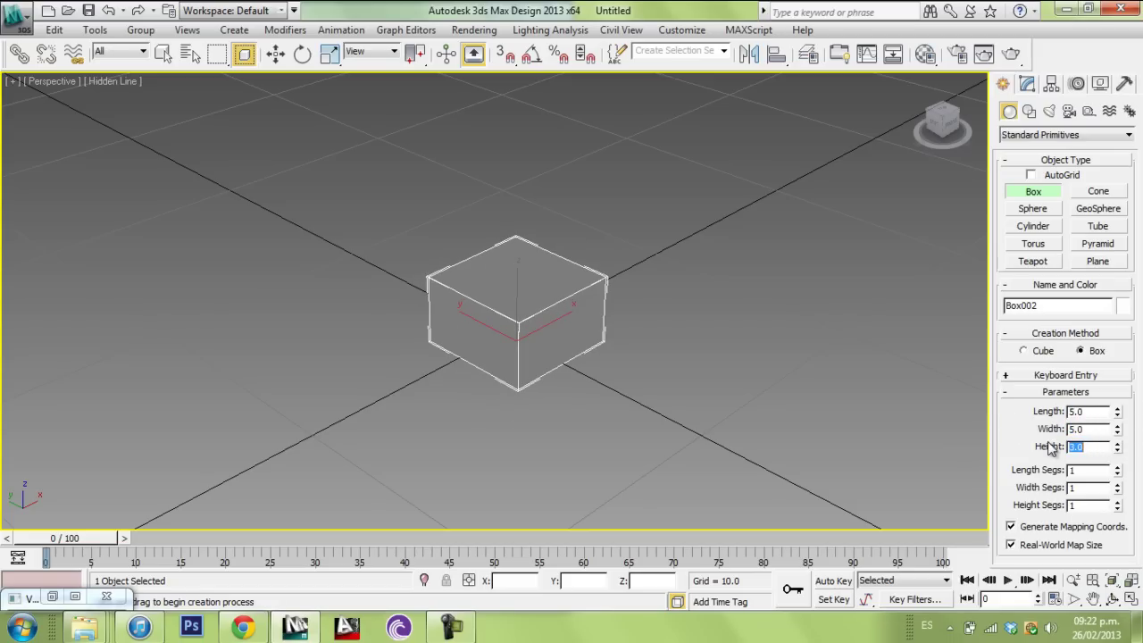
left_click(163, 57)
left_click(343, 204)
left_click(484, 308)
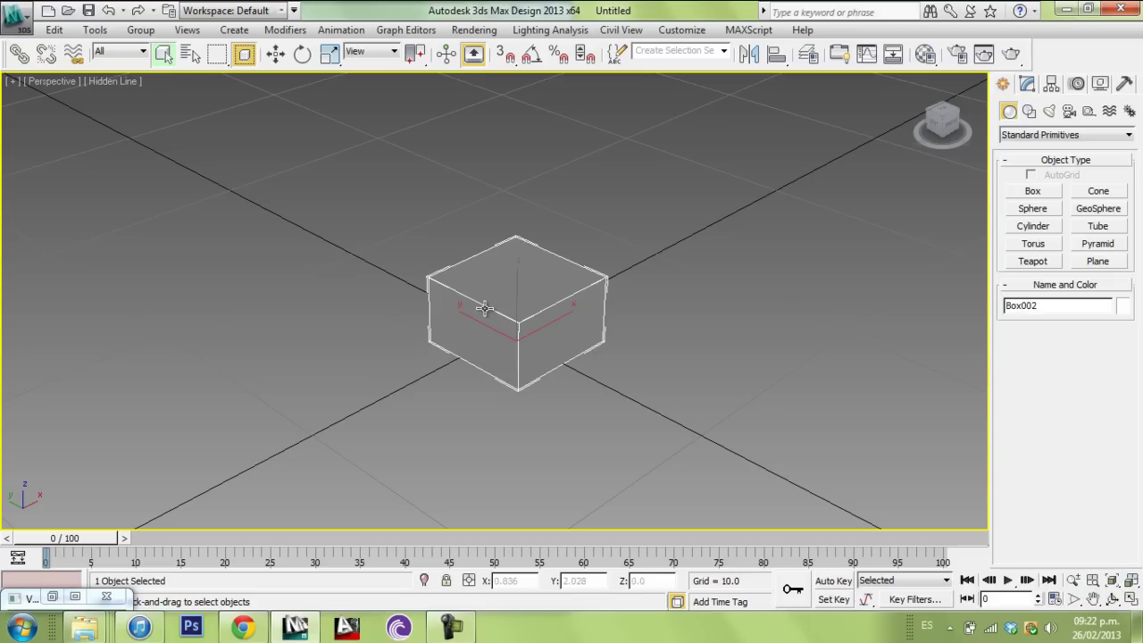
Step: Set the perspective viewport's shading to Smooth + Highlights
left_click(116, 81)
left_click(143, 97)
left_click(383, 319)
left_click(458, 309)
Step: Convert the box to an Editable Poly
right_click(477, 283)
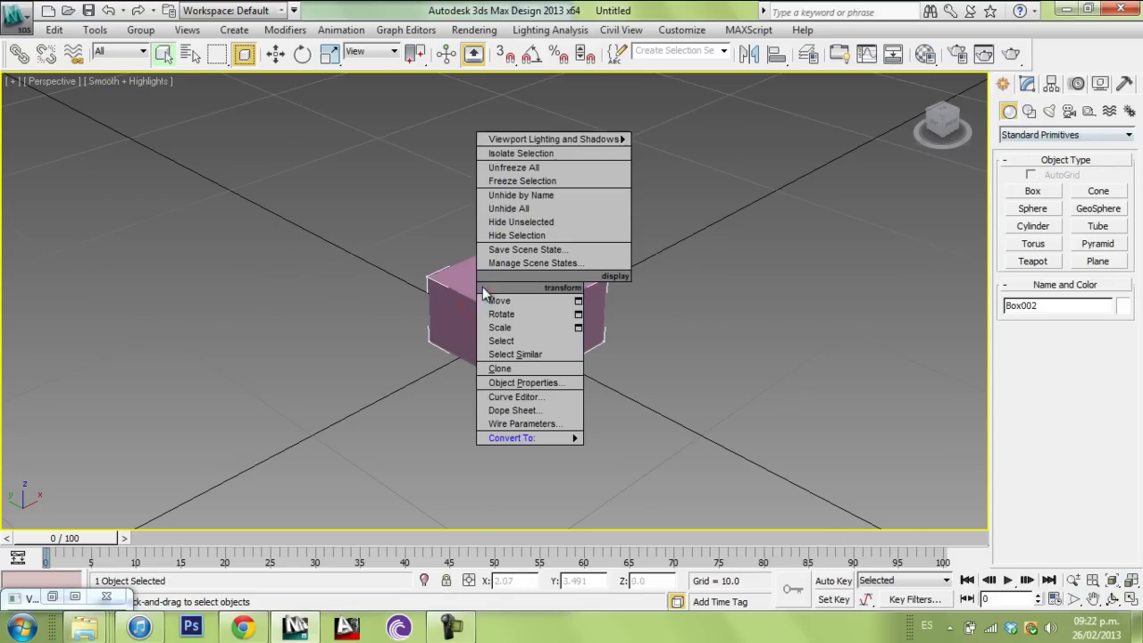
mouse_move(574, 438)
left_click(634, 449)
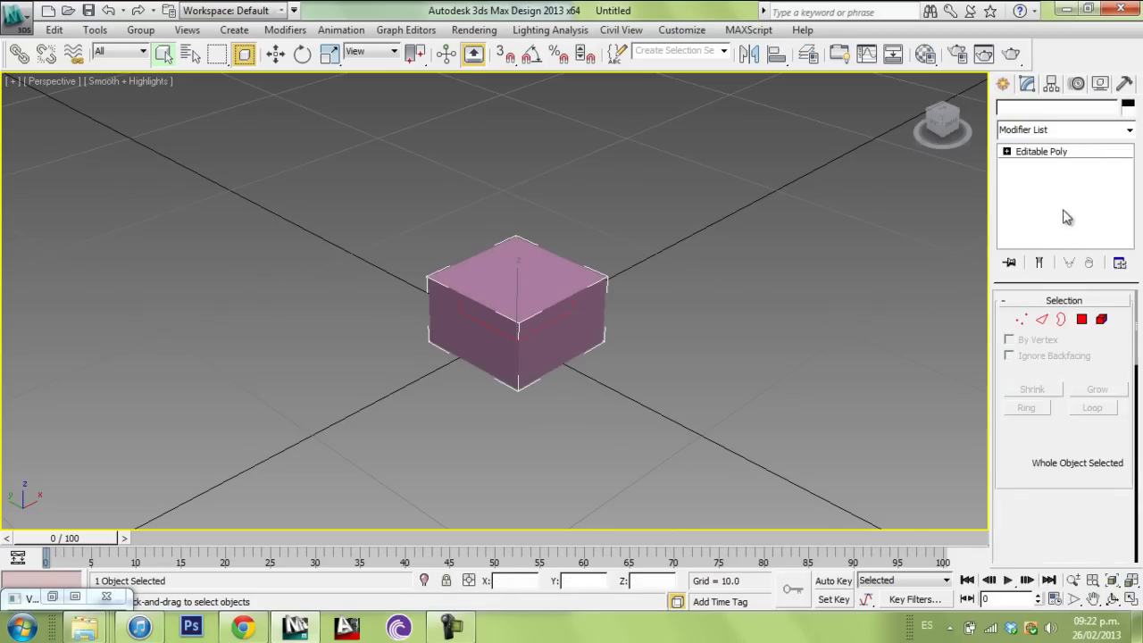
Step: Connect the edge ring of the front wall's top edge with 3 segments, dividing the wall into four columns
left_click(1041, 318)
left_click(491, 302)
scroll(498, 332, "up", 5)
scroll(512, 306, "down", 1)
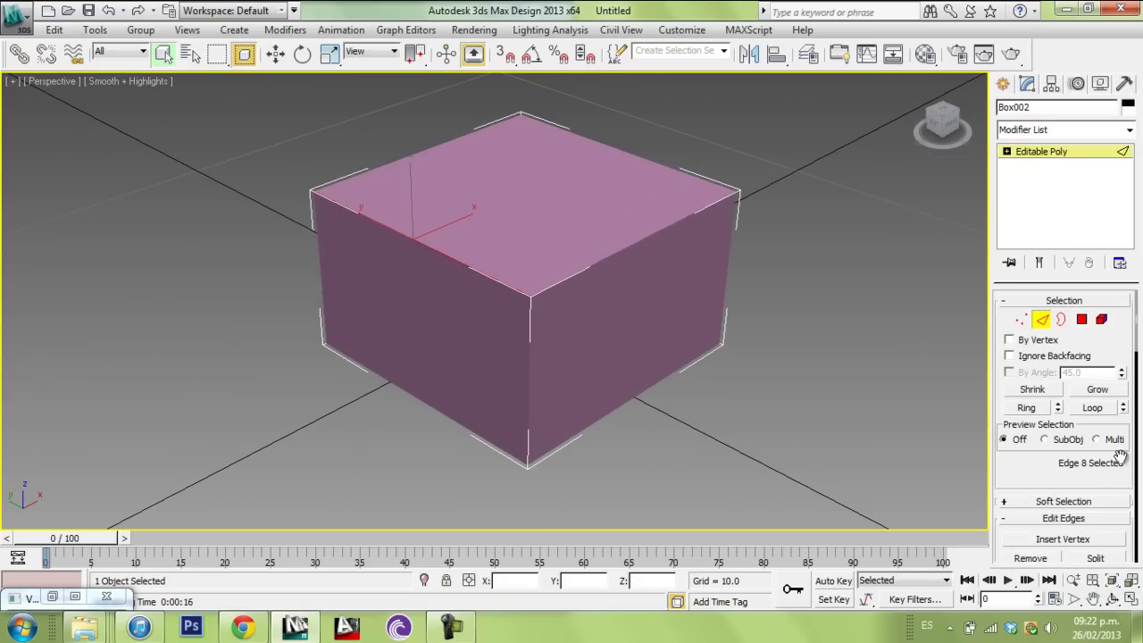
left_click(1041, 409)
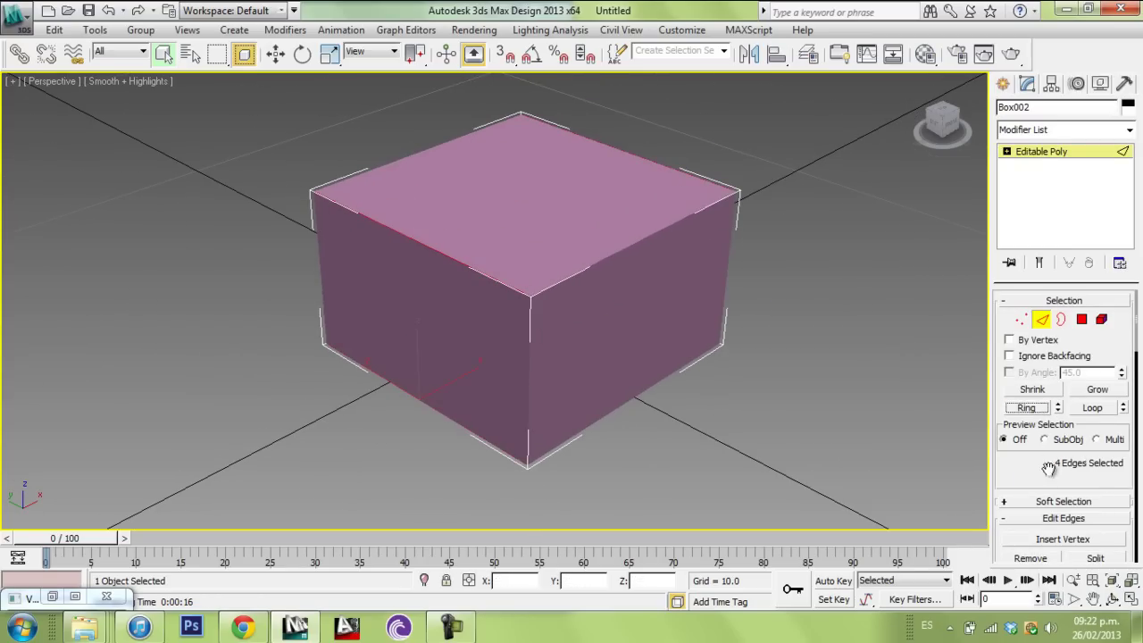
scroll(1054, 384, "down", 3)
left_click(1120, 485)
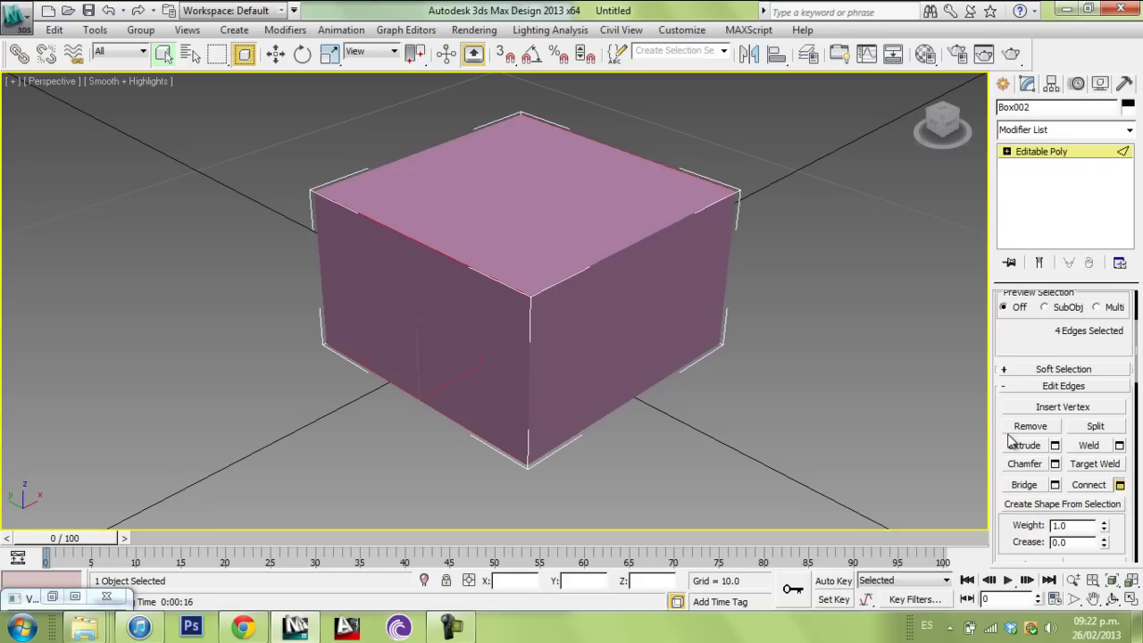
left_click(513, 310)
left_click(513, 310)
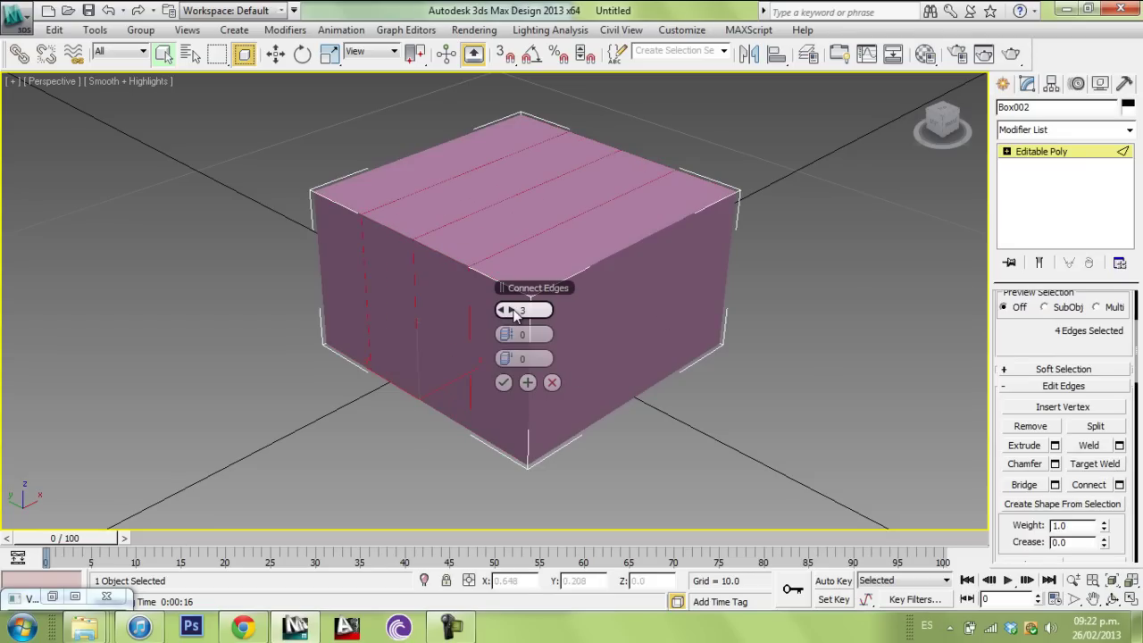
left_click(505, 384)
Step: Turn on edged faces in the viewport and select the near vertical corner edge of the box
left_click(529, 358)
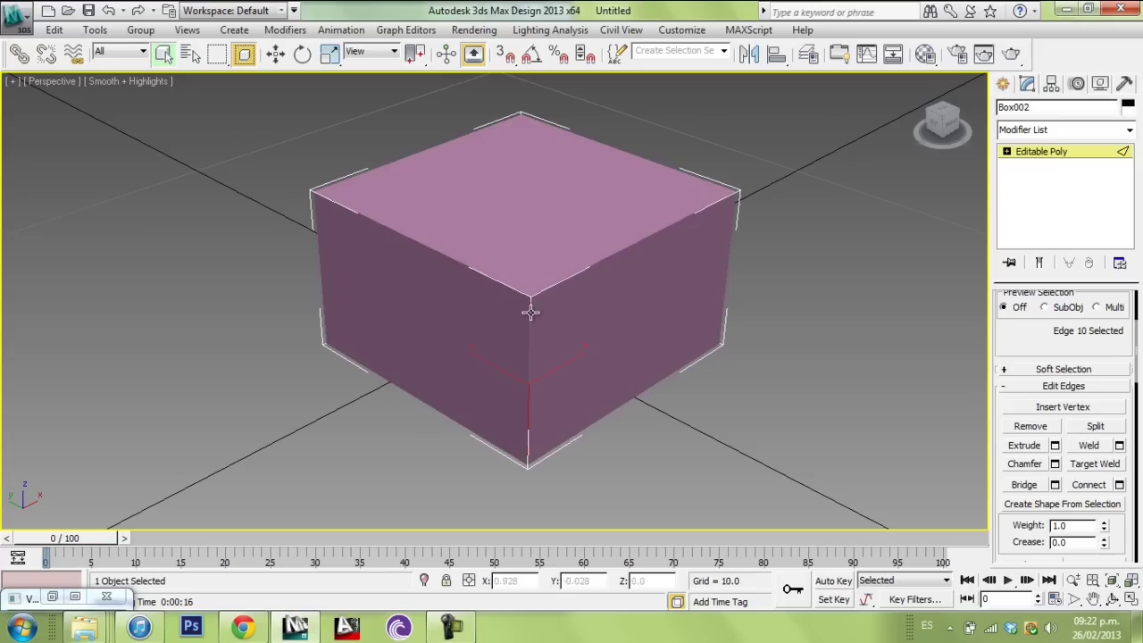
key("4")
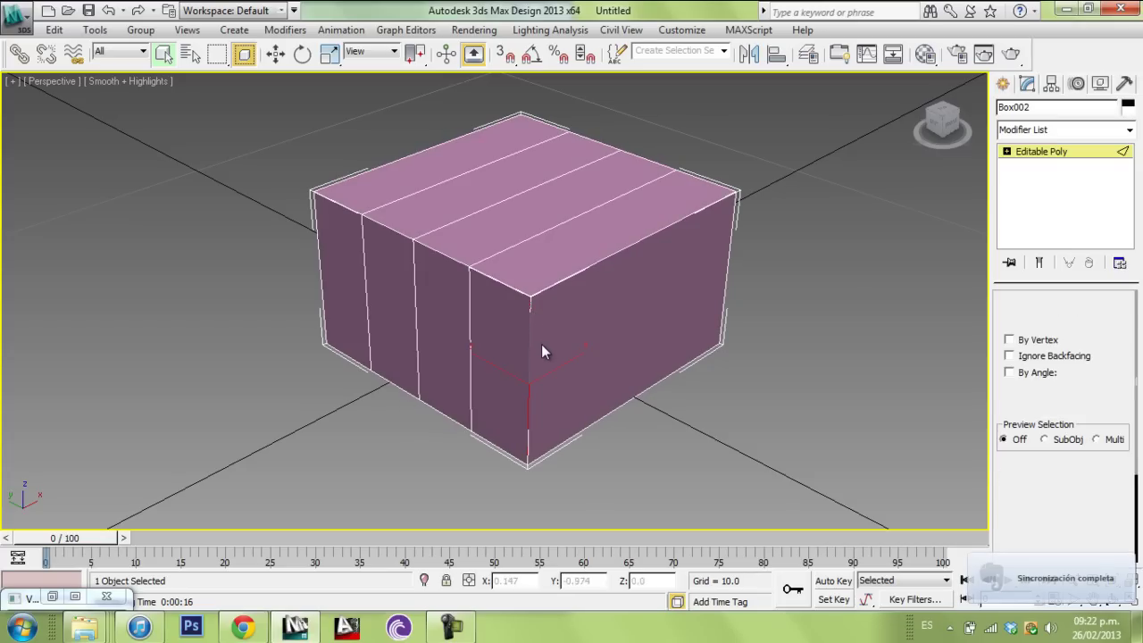
left_click(530, 352)
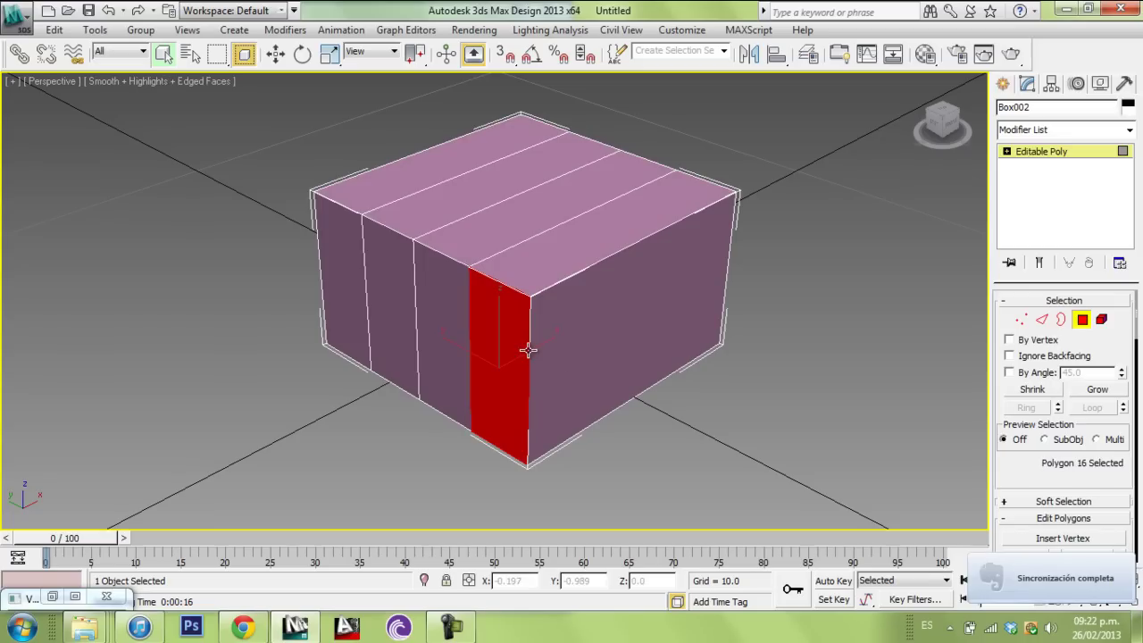
left_click(1041, 319)
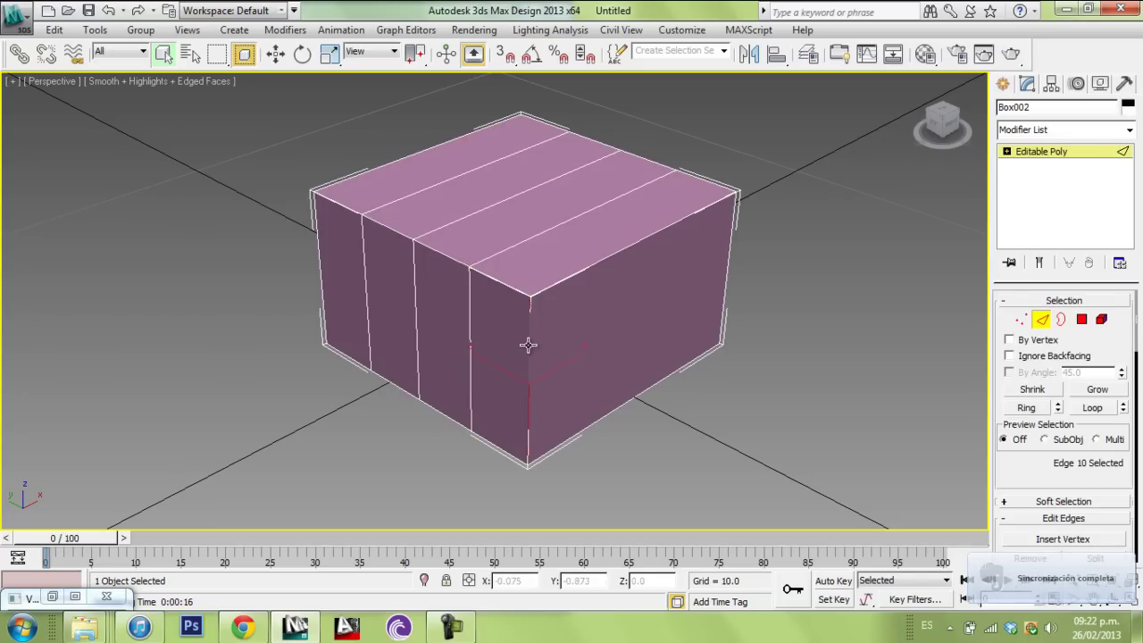
Step: Connect the ring of vertical edges around the box with 2 segments, and switch to Polygon selection
scroll(1050, 384, "down", 1)
left_click(1027, 396)
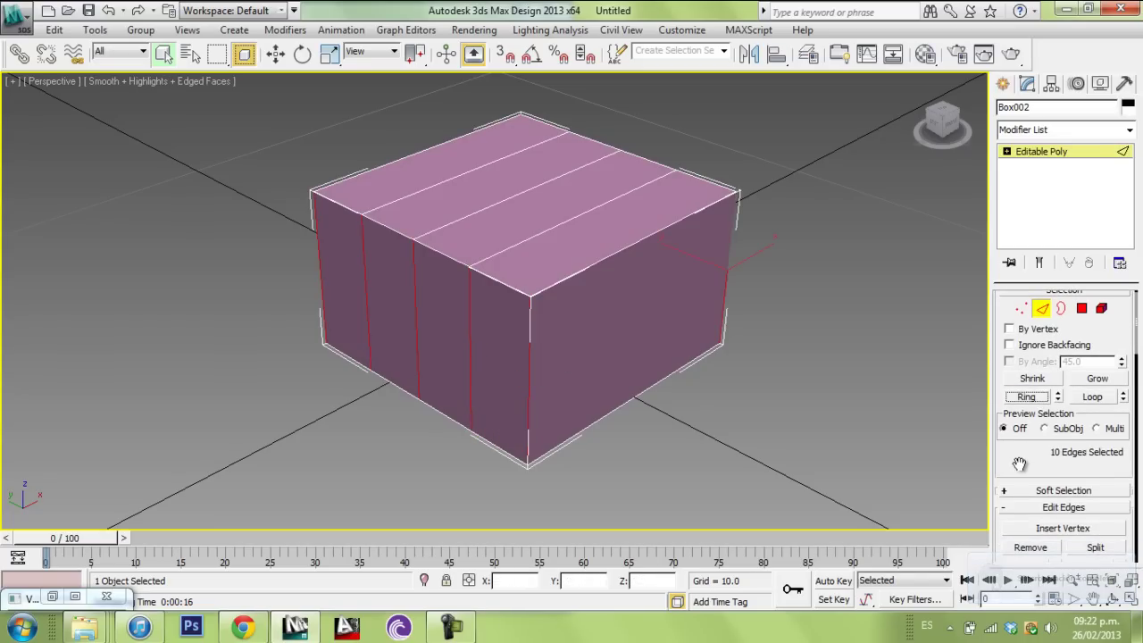
scroll(1026, 362, "down", 3)
scroll(1026, 361, "down", 1)
left_click(1120, 478)
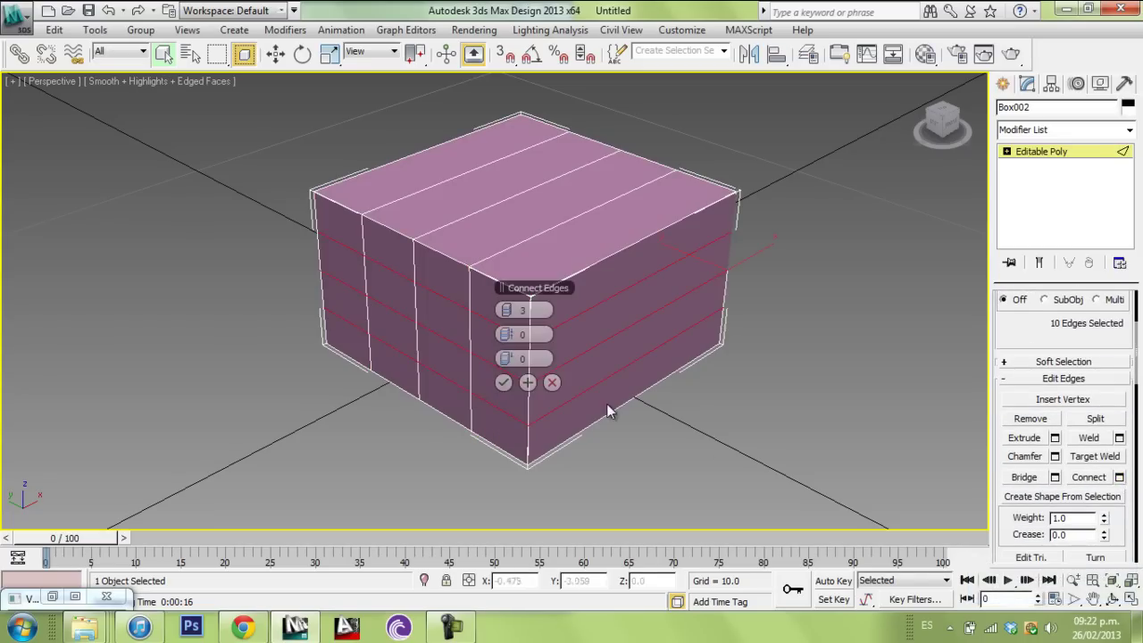
left_click(503, 310)
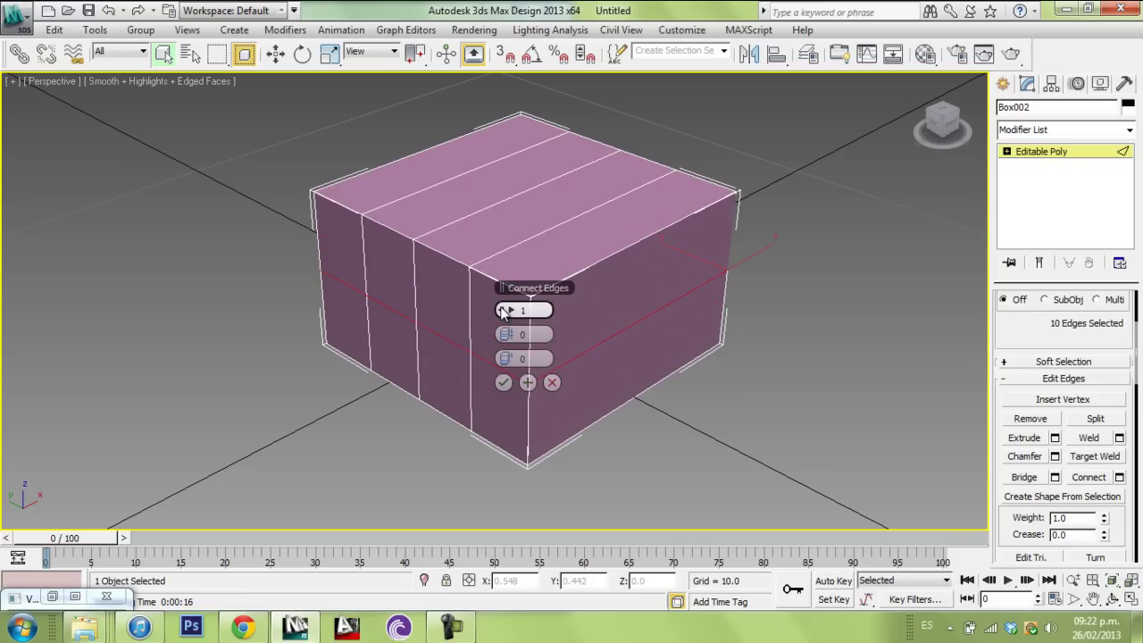
left_click(503, 382)
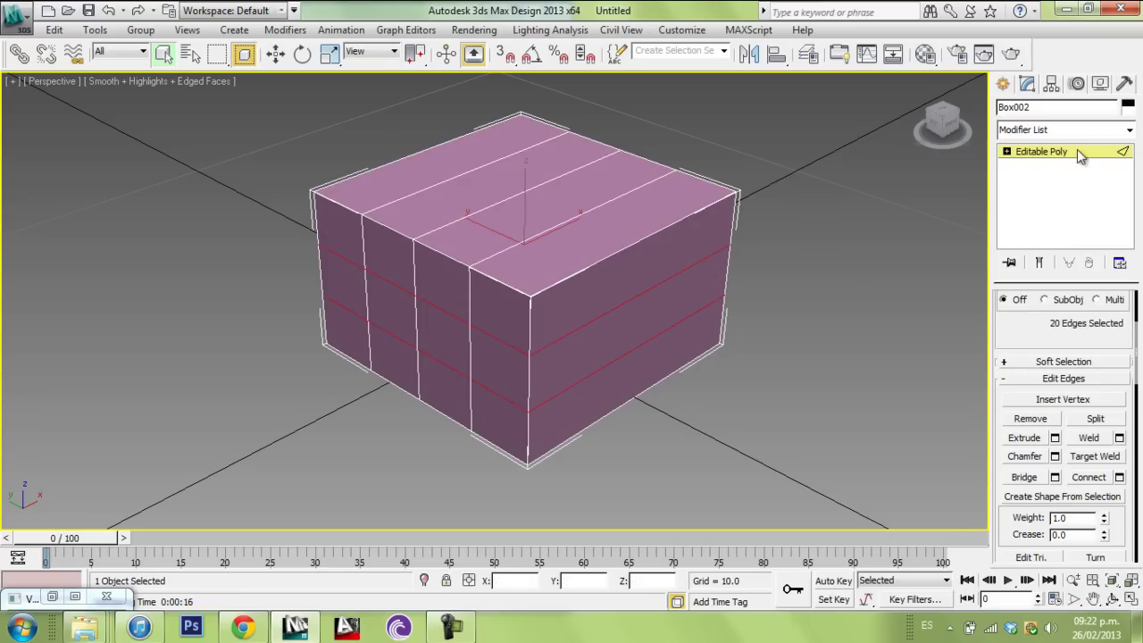
left_click(1016, 153)
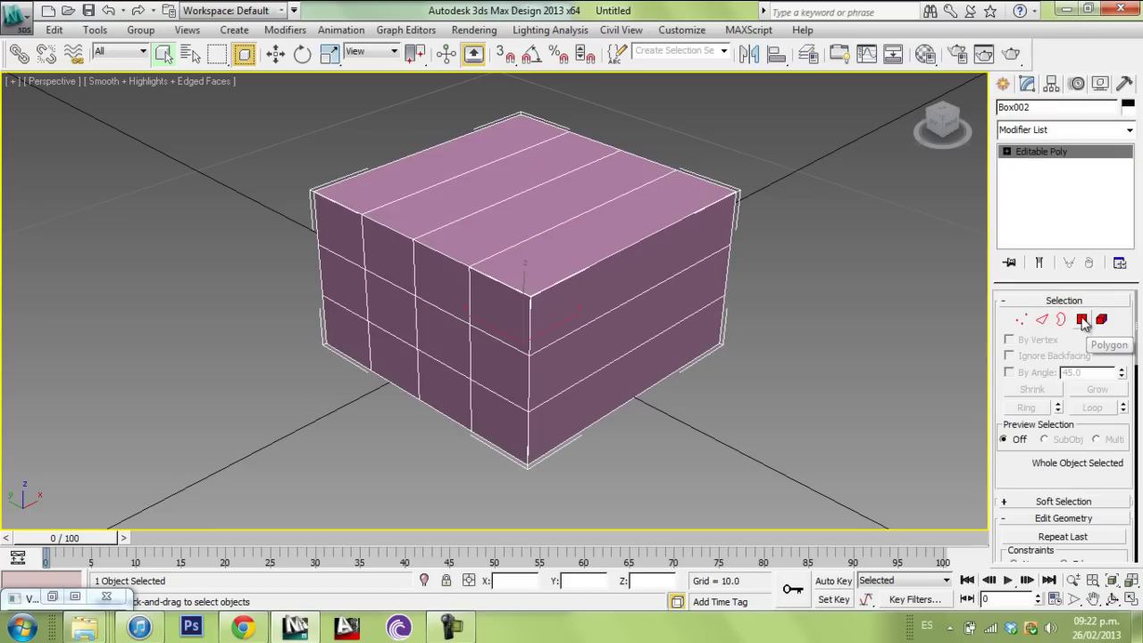
left_click(1083, 319)
left_click(477, 301)
left_click(457, 358)
middle_click_drag(479, 343, 555, 327, "alt")
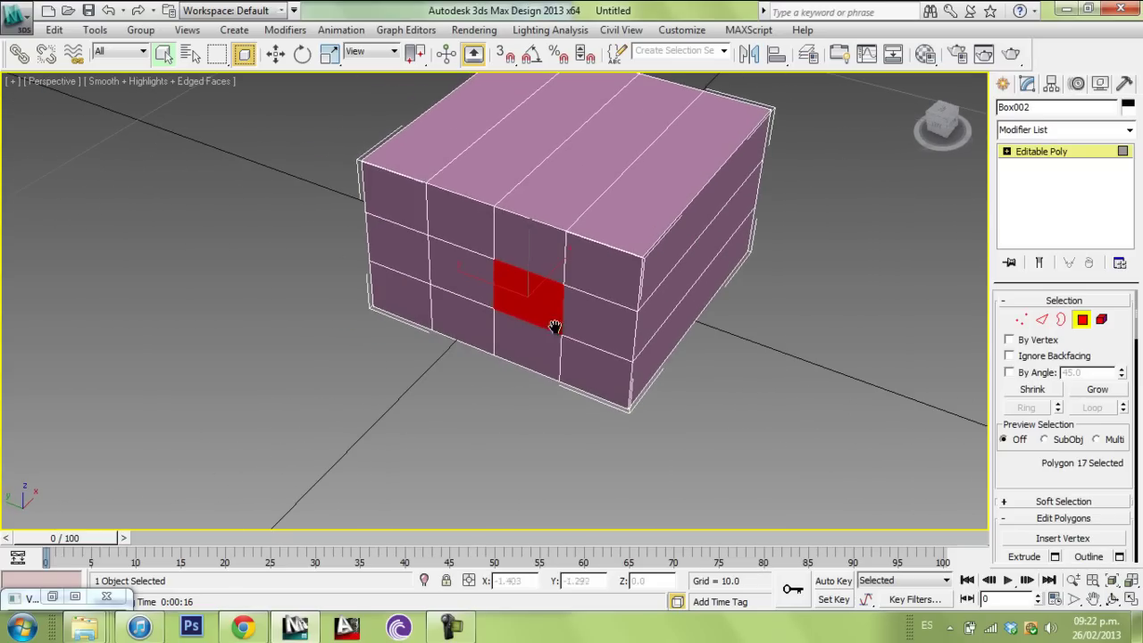
left_click(420, 265, "ctrl")
left_click(411, 291, "ctrl")
middle_click_drag(626, 307, 495, 282, "alt")
left_click(584, 407, "ctrl")
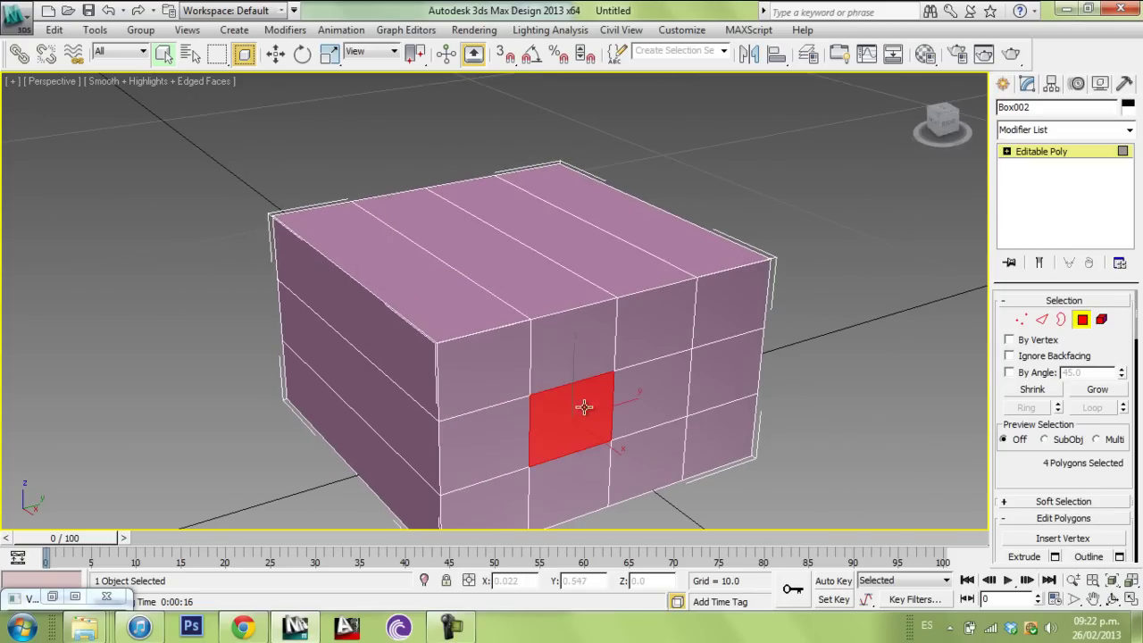
scroll(517, 358, "down", 4)
middle_click_drag(522, 361, 681, 378, "alt")
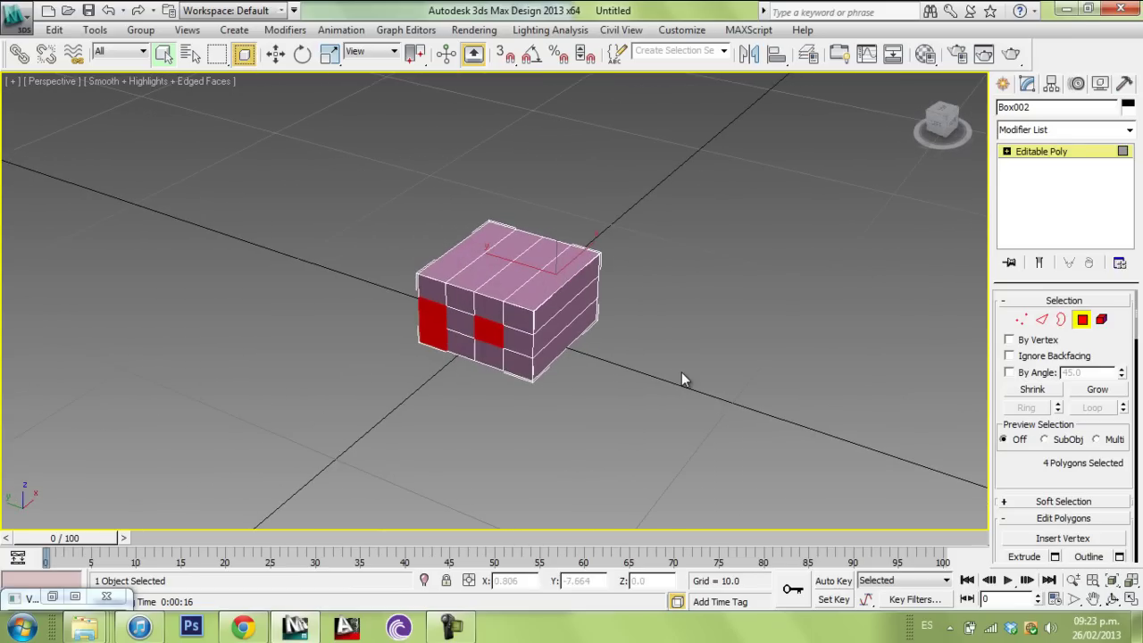
middle_click_drag(674, 369, 679, 330, "alt")
scroll(622, 353, "up", 5)
left_click(719, 307, "ctrl")
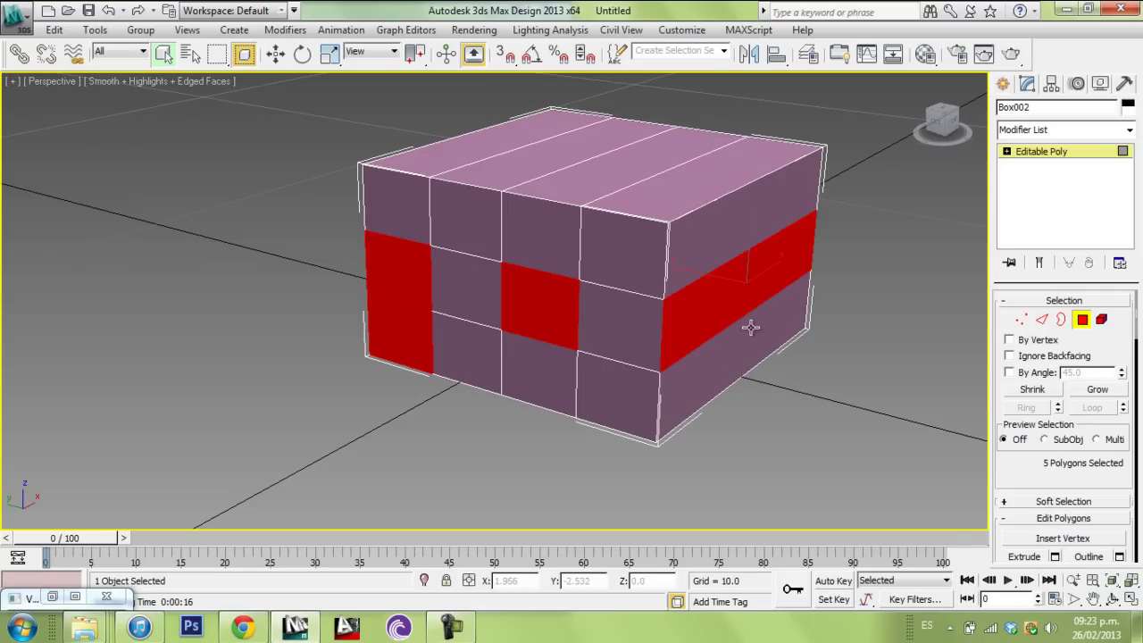
Step: Delete the front wall's middle window polygon, its two lower end-column door polygons, and a middle-row window polygon on the opposite wall
scroll(571, 321, "down", 3)
left_click(527, 311)
left_click(438, 282, "ctrl")
left_click(436, 321, "ctrl")
middle_click_drag(436, 321, 475, 306, "alt")
left_click(625, 353, "ctrl")
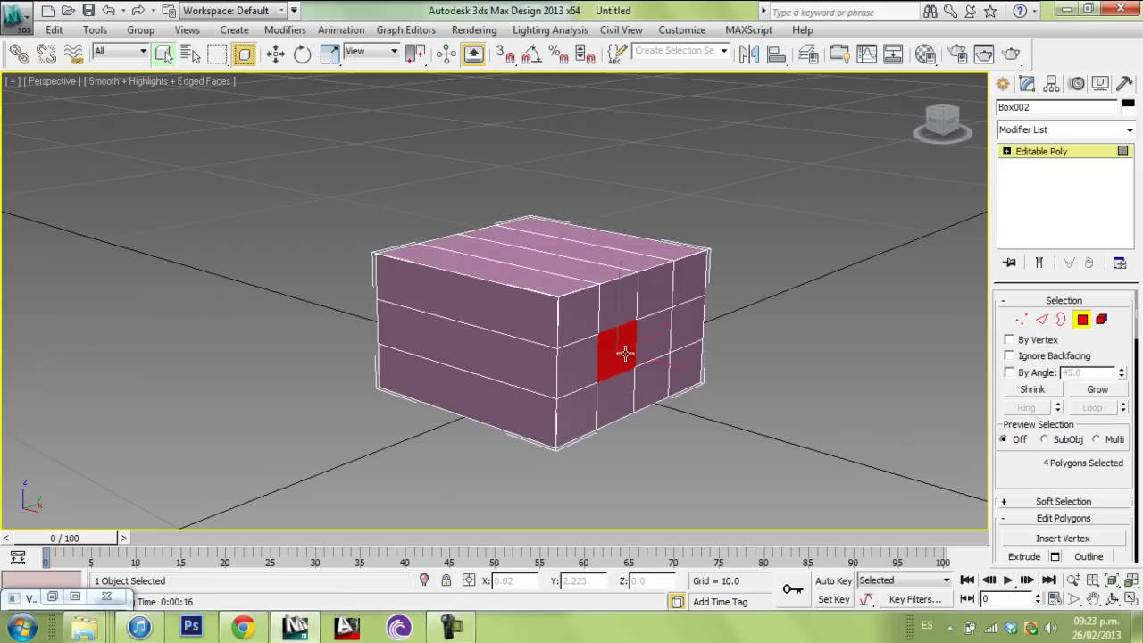
middle_click_drag(621, 332, 669, 334, "alt")
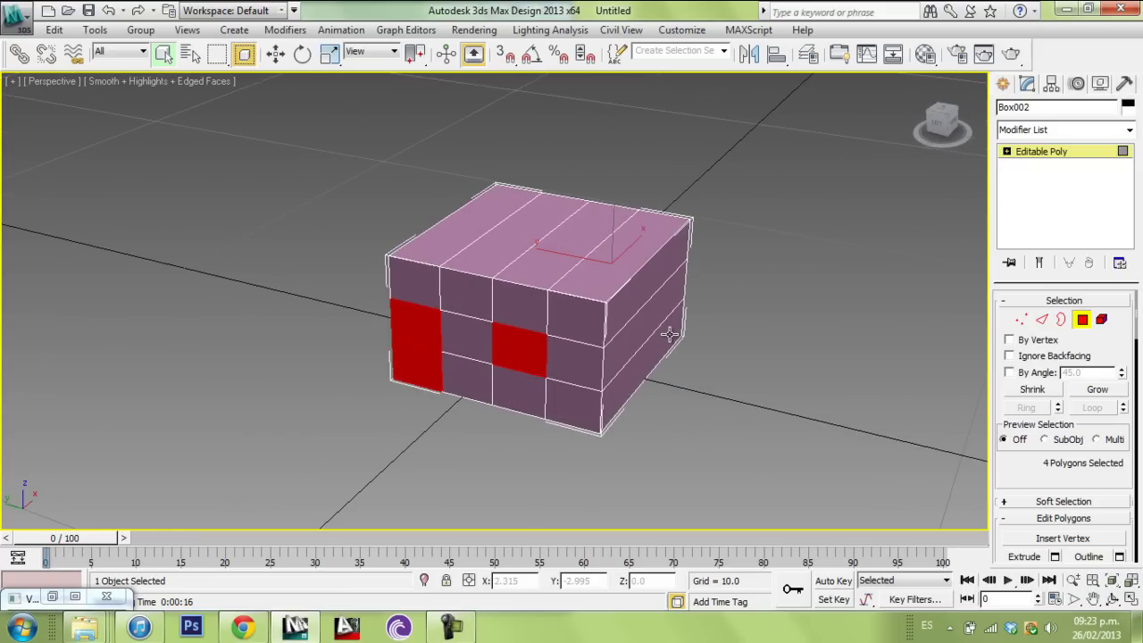
key("Delete")
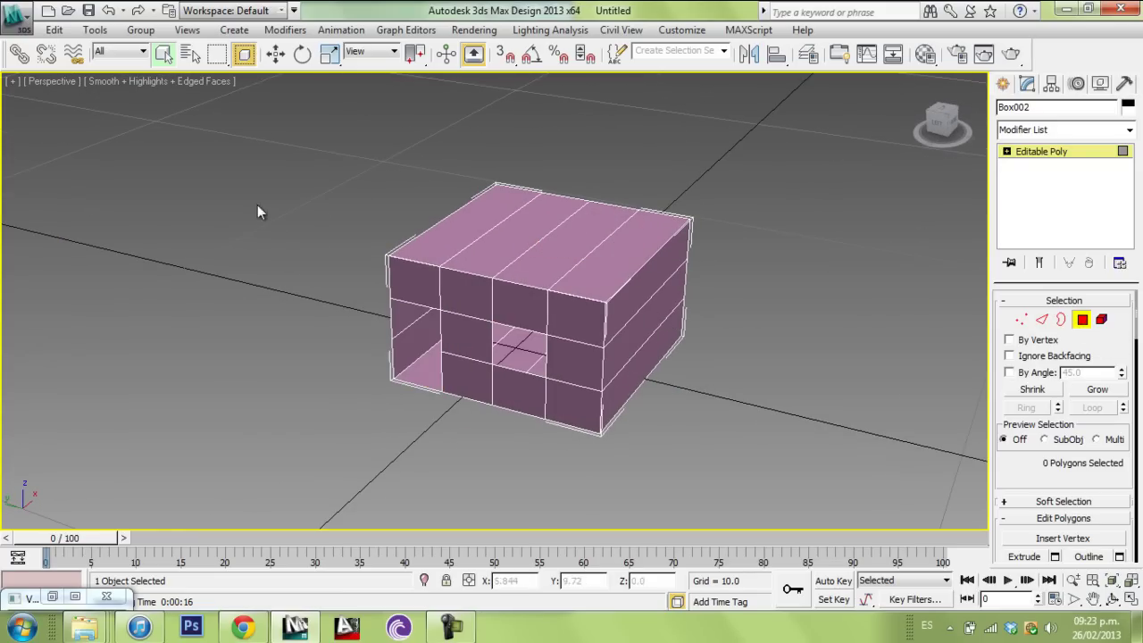
left_click(1082, 323)
left_click(751, 176)
Step: Select all ten border edges of the door and window openings on the front wall in Edge mode
scroll(587, 260, "up", 8)
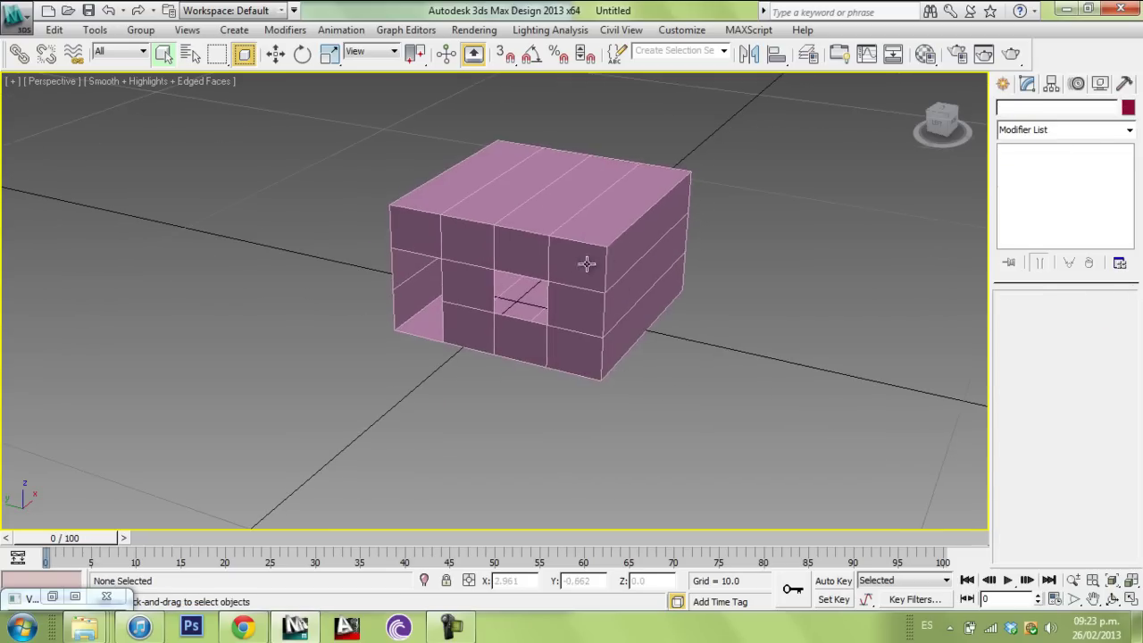
middle_click_drag(477, 244, 530, 264, "alt")
left_click(527, 241)
left_click(1043, 319)
left_click(315, 191)
left_click(493, 227, "ctrl")
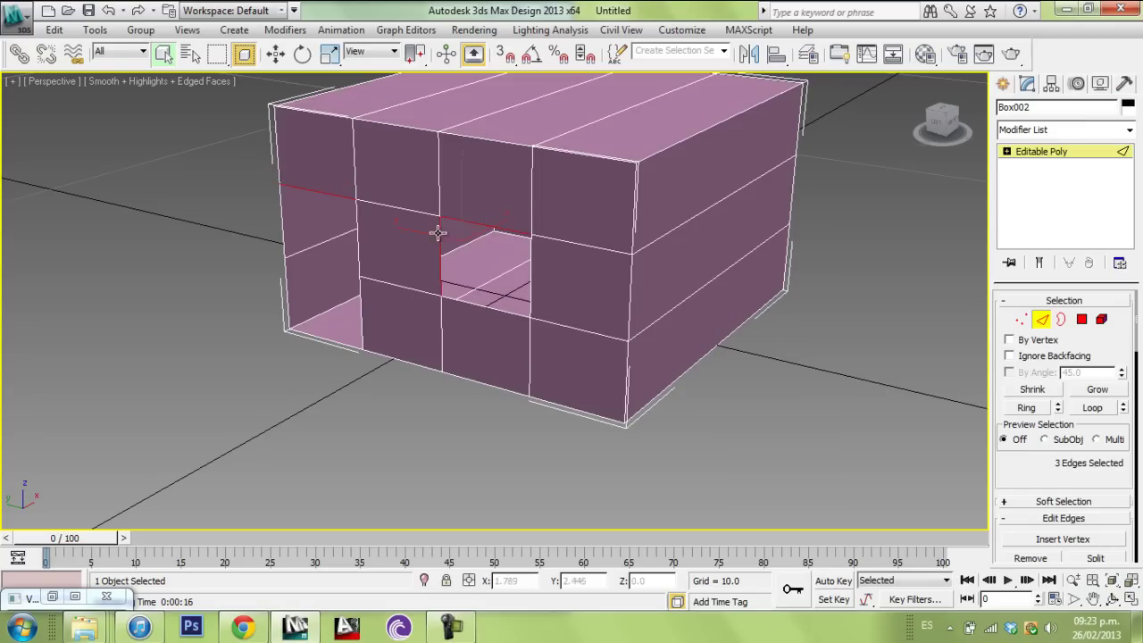
left_click(463, 308, "ctrl")
left_click(531, 290, "ctrl")
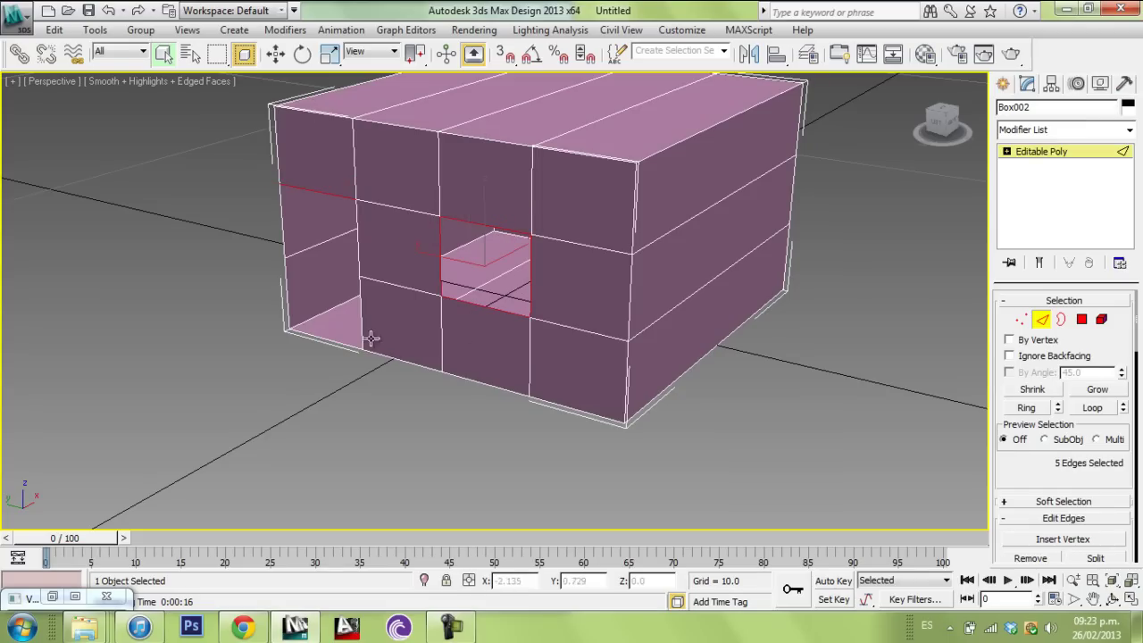
left_click(281, 228, "ctrl")
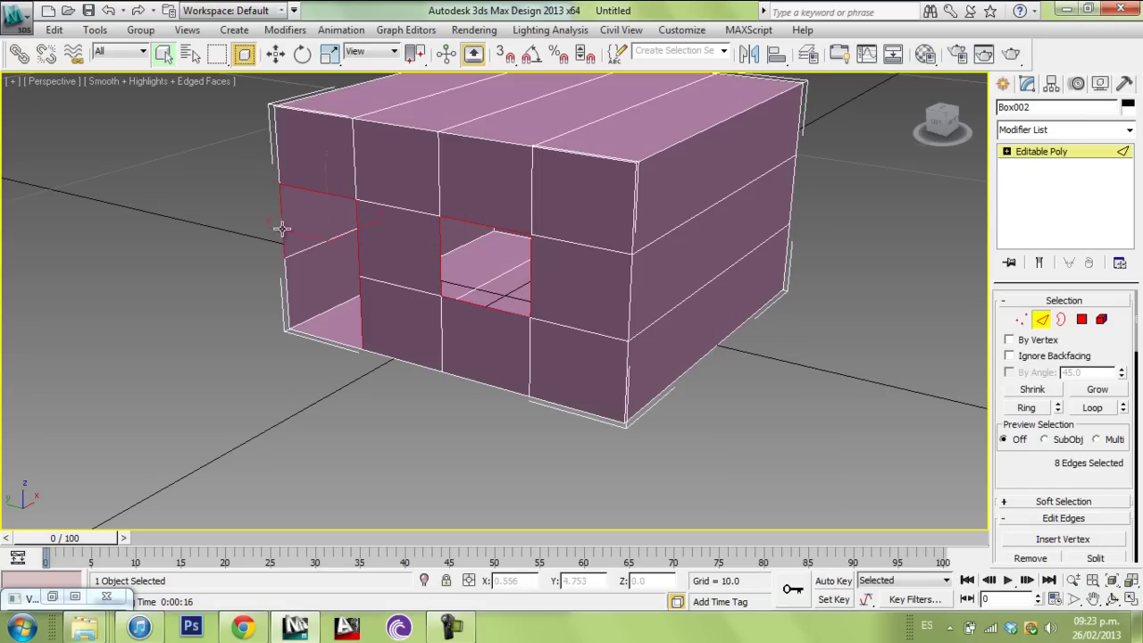
left_click(295, 318, "ctrl")
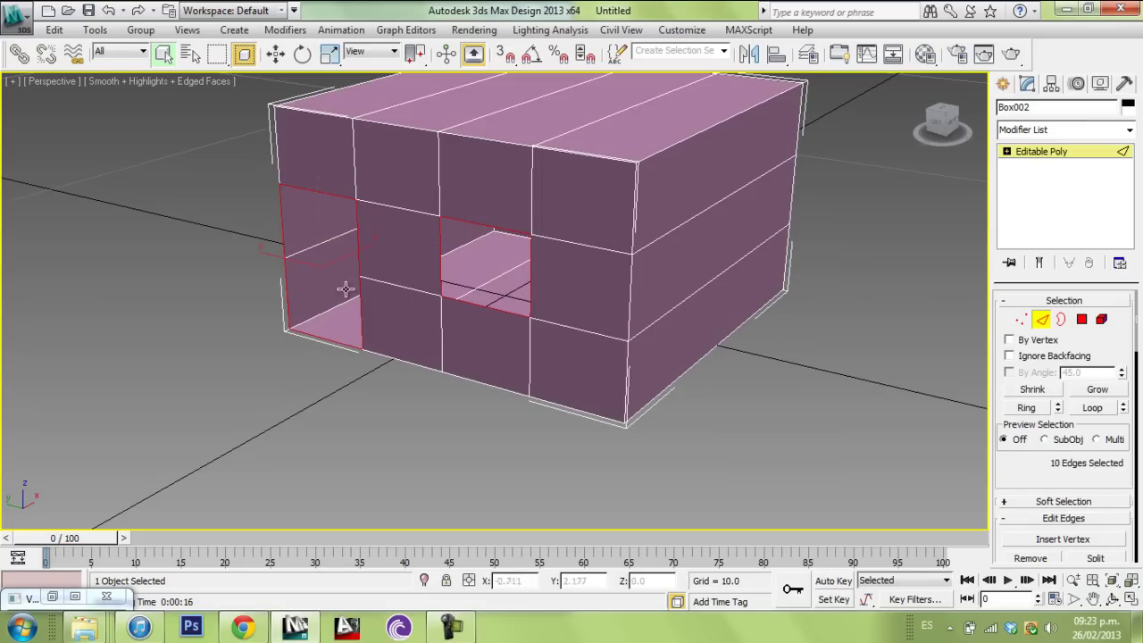
Step: Extrude the selected door and window border edges outward from the front wall along X, and leave Edge mode
left_click(275, 53)
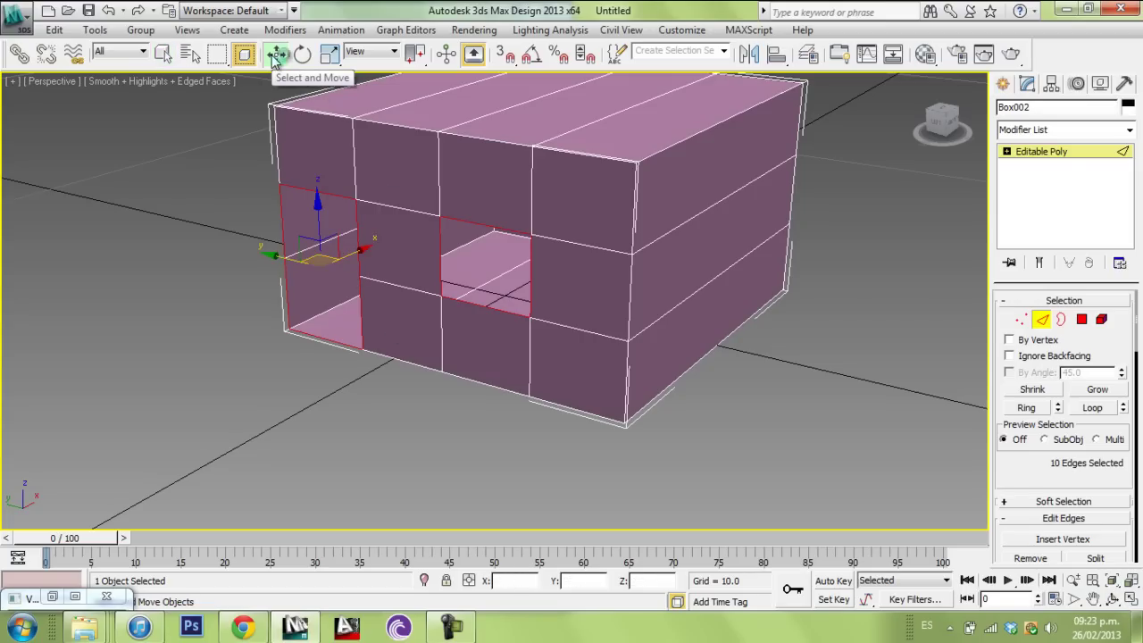
middle_click_drag(368, 265, 519, 269)
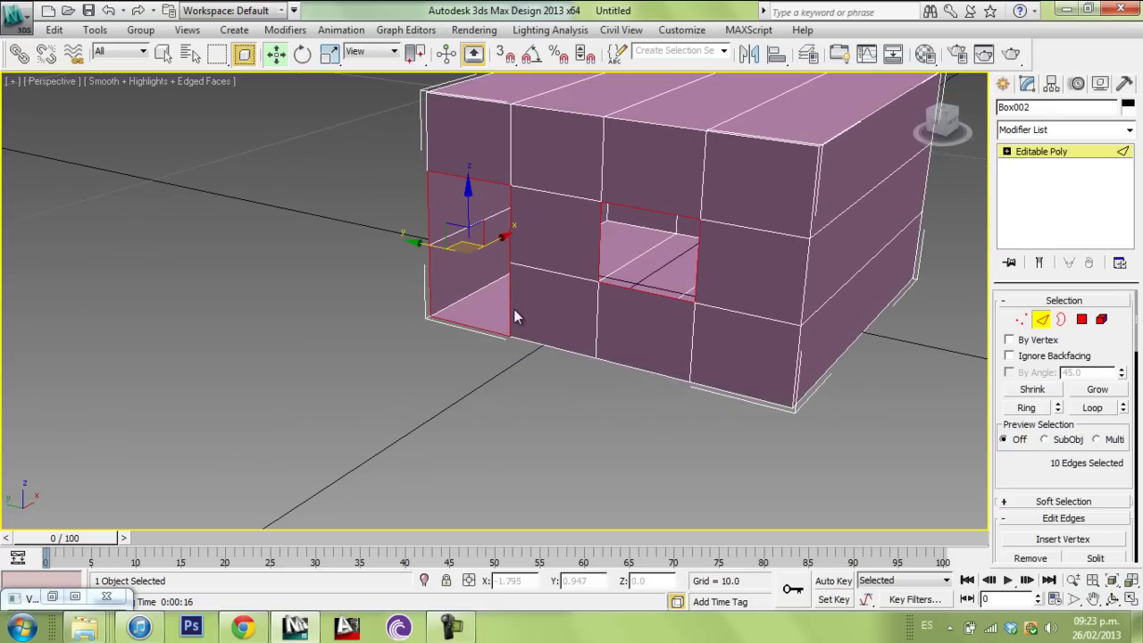
middle_click_drag(521, 313, 532, 264, "alt")
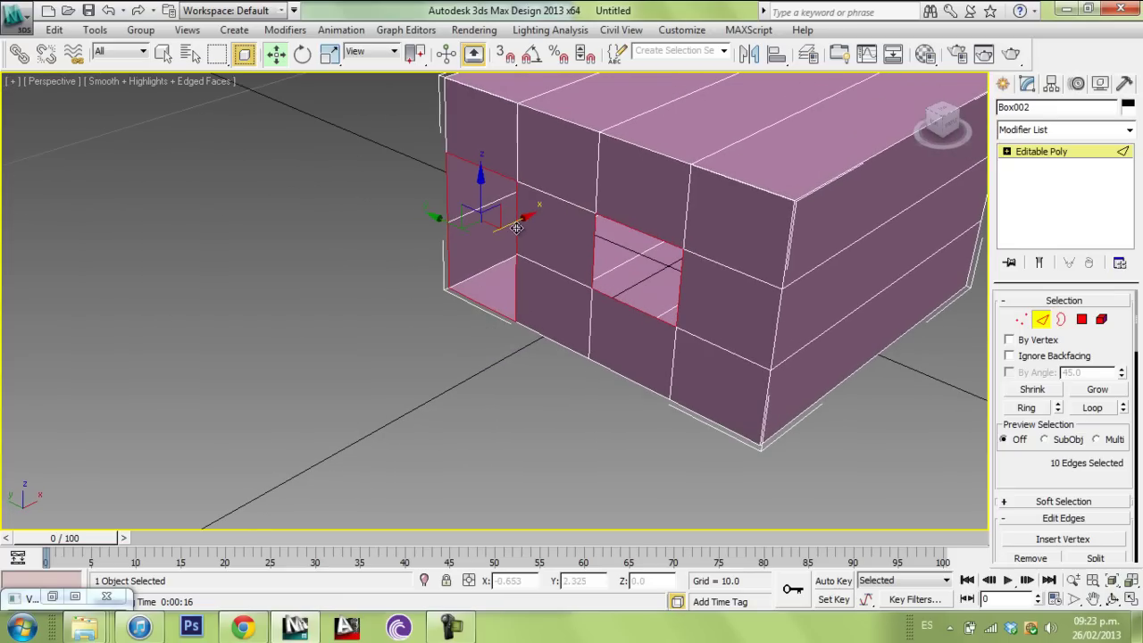
left_click_drag(518, 221, 503, 254, "shift")
left_click(1044, 323)
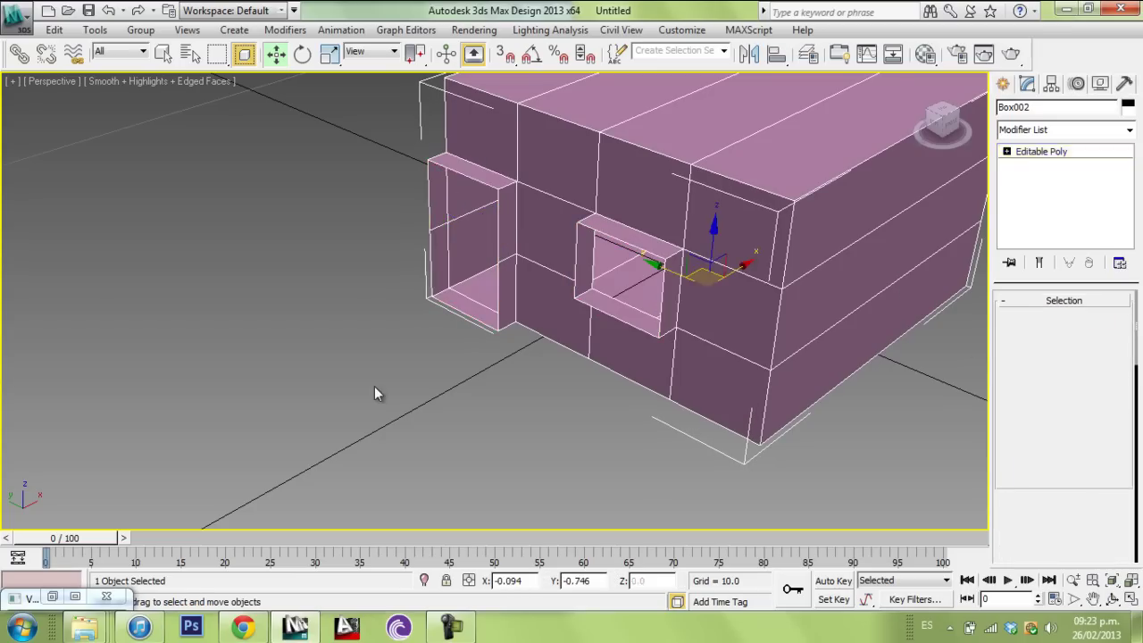
left_click(375, 388)
Step: Select the four border edges of the window opening on the opposite wall
middle_click_drag(949, 227, 569, 258)
middle_click_drag(571, 302, 493, 279)
middle_click_drag(312, 189, 383, 304)
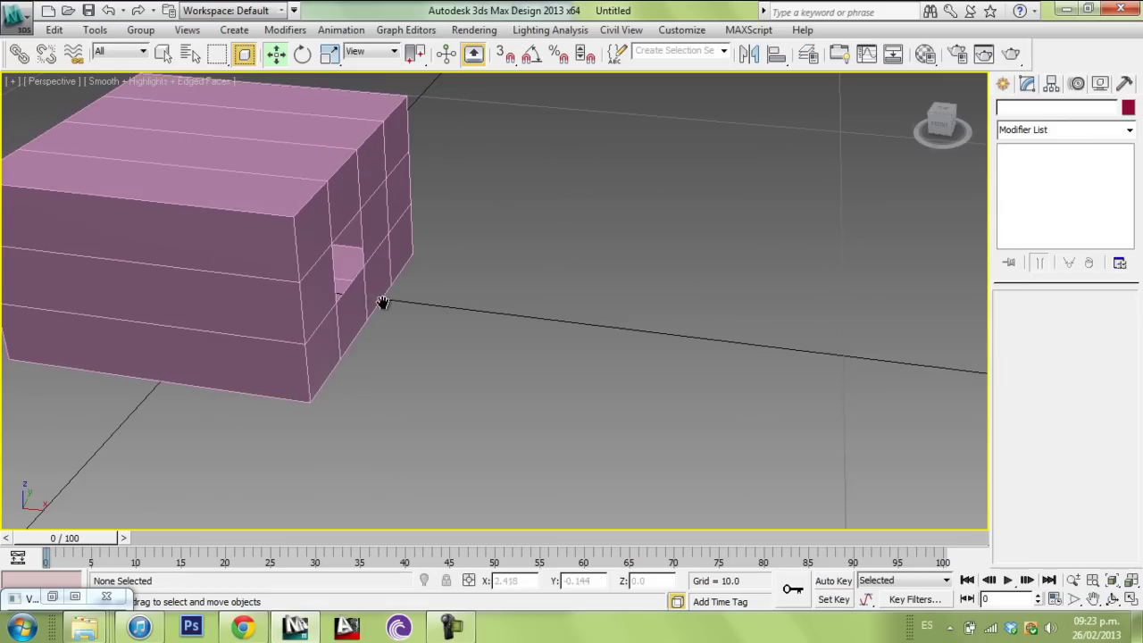
left_click(343, 231)
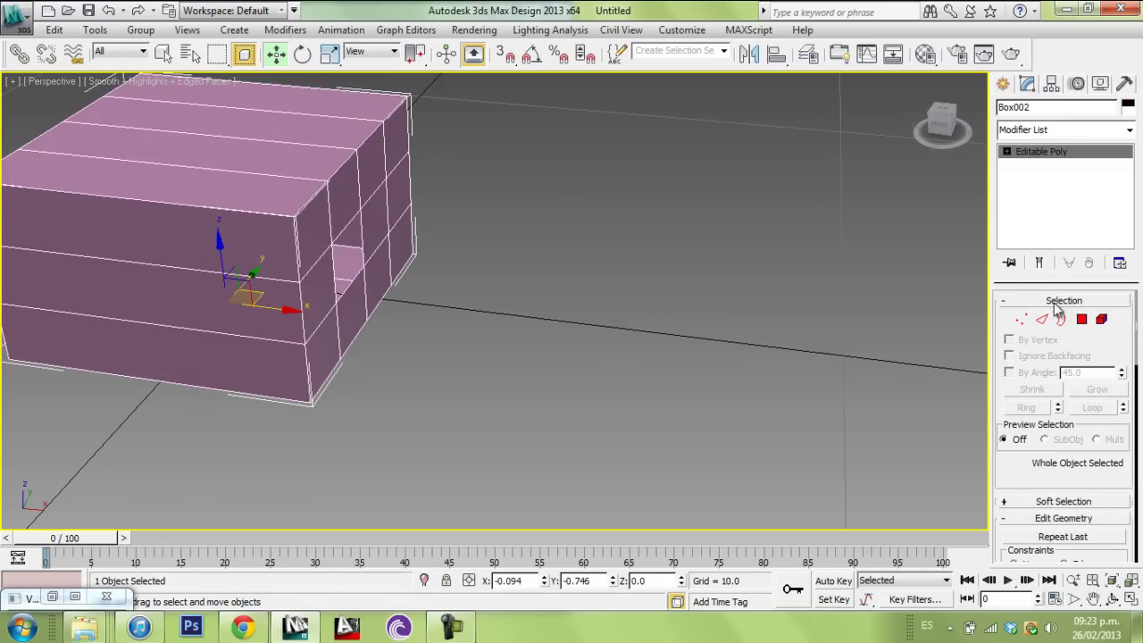
left_click(1042, 319)
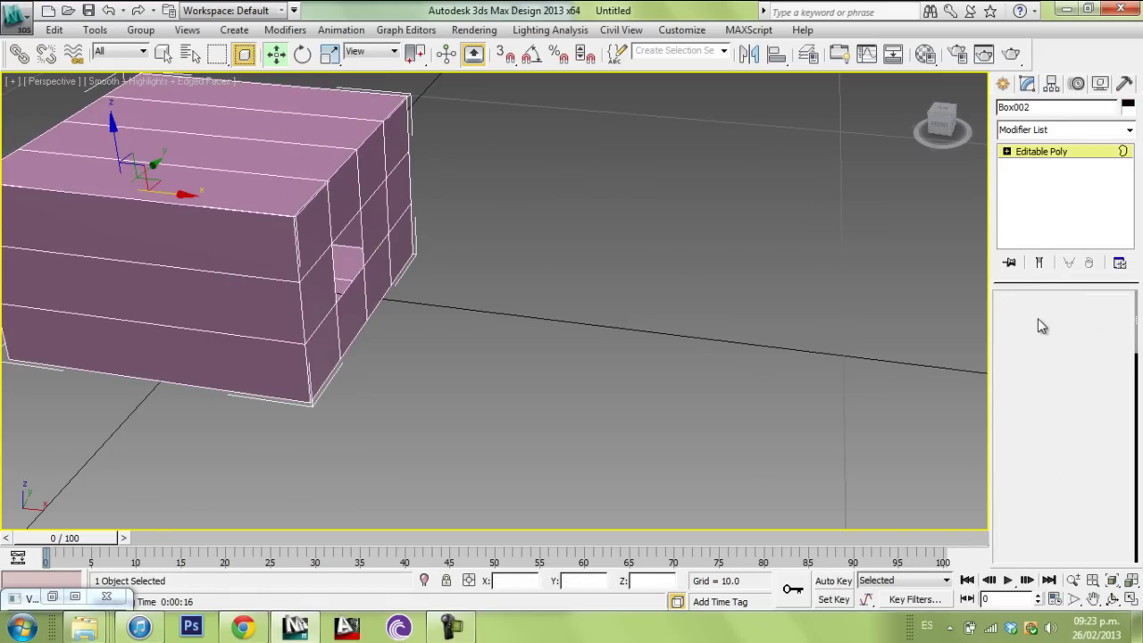
left_click(343, 234)
left_click(336, 273, "ctrl")
left_click(352, 280, "ctrl")
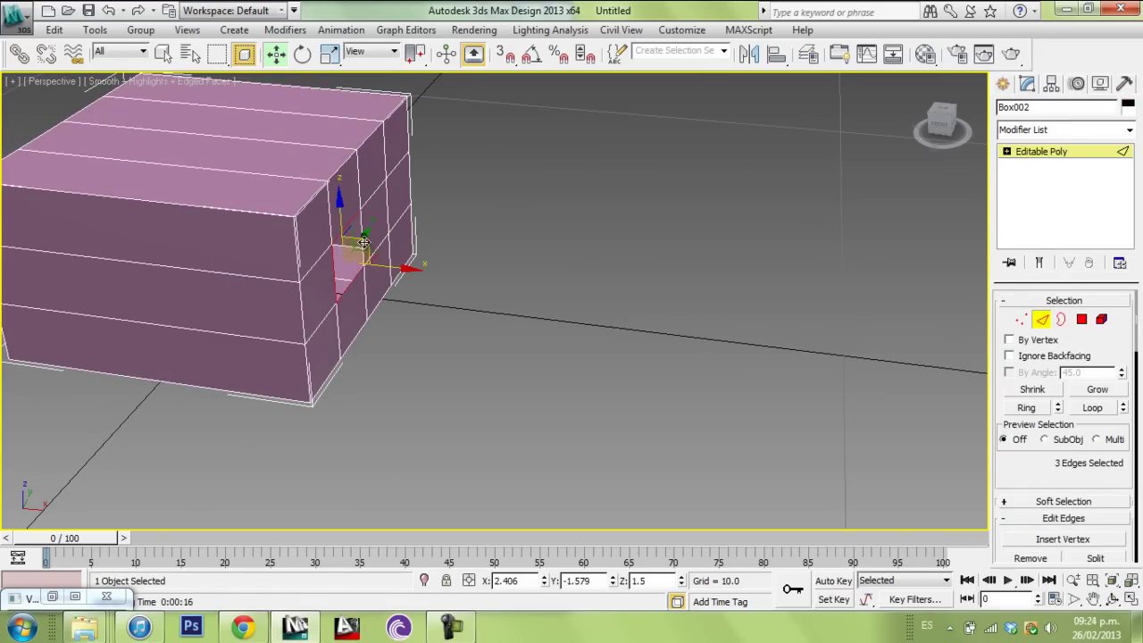
left_click(385, 255, "ctrl")
Step: Extrude the opposite window's border edges outward along X, then leave Edge mode and deselect the house
left_click_drag(397, 261, 432, 268)
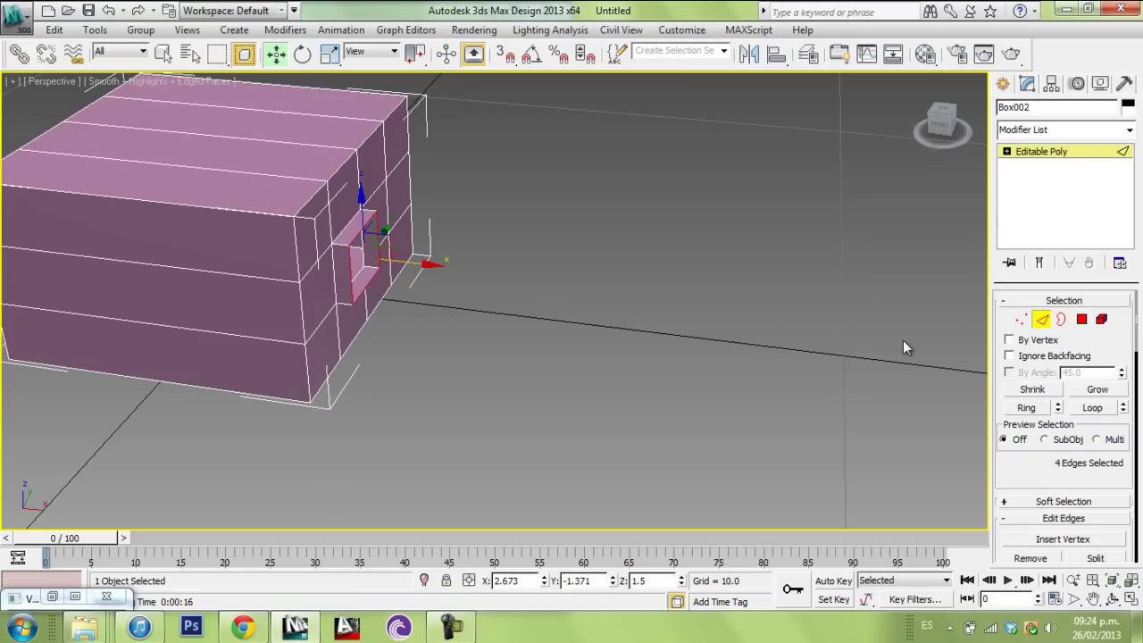
left_click(1042, 320)
left_click(626, 284)
middle_click_drag(429, 286, 569, 274, "alt")
key("super")
key("super")
middle_click_drag(437, 316, 625, 339, "alt")
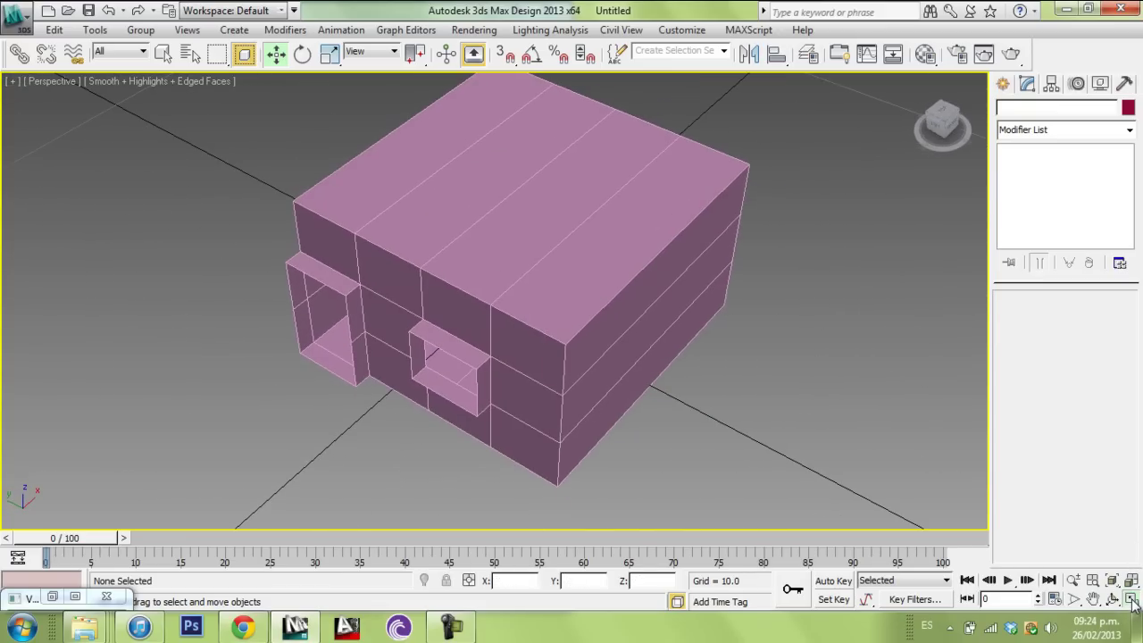
Step: Switch to the four-viewport layout and frame the house in the Top view
key("alt+w")
left_click(241, 200)
scroll(259, 214, "up", 6)
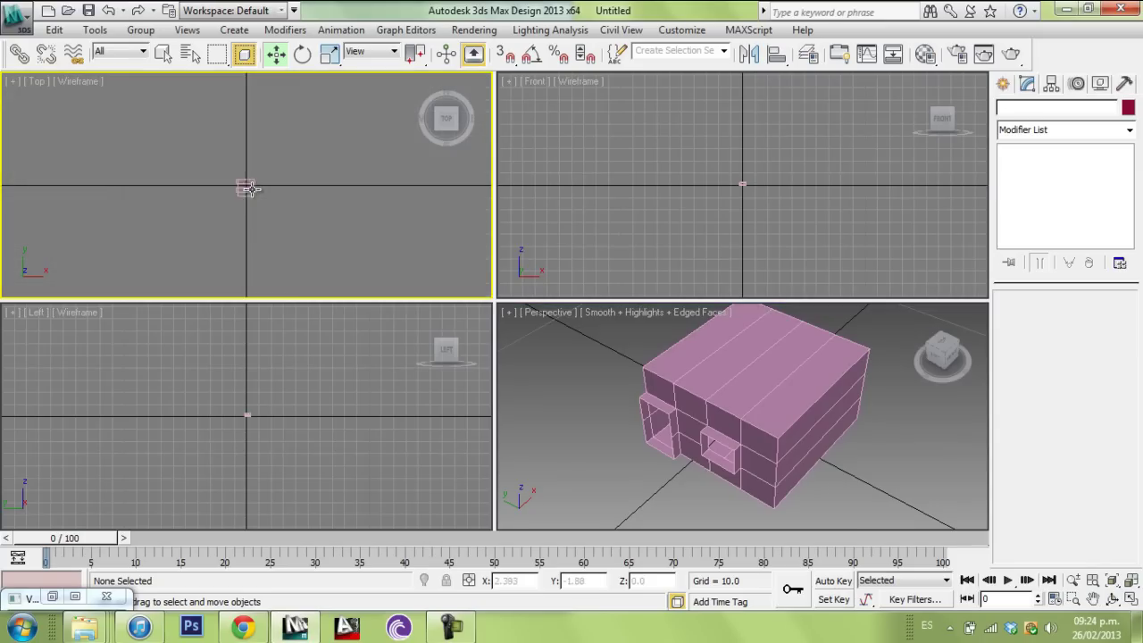
middle_click_drag(287, 228, 295, 219)
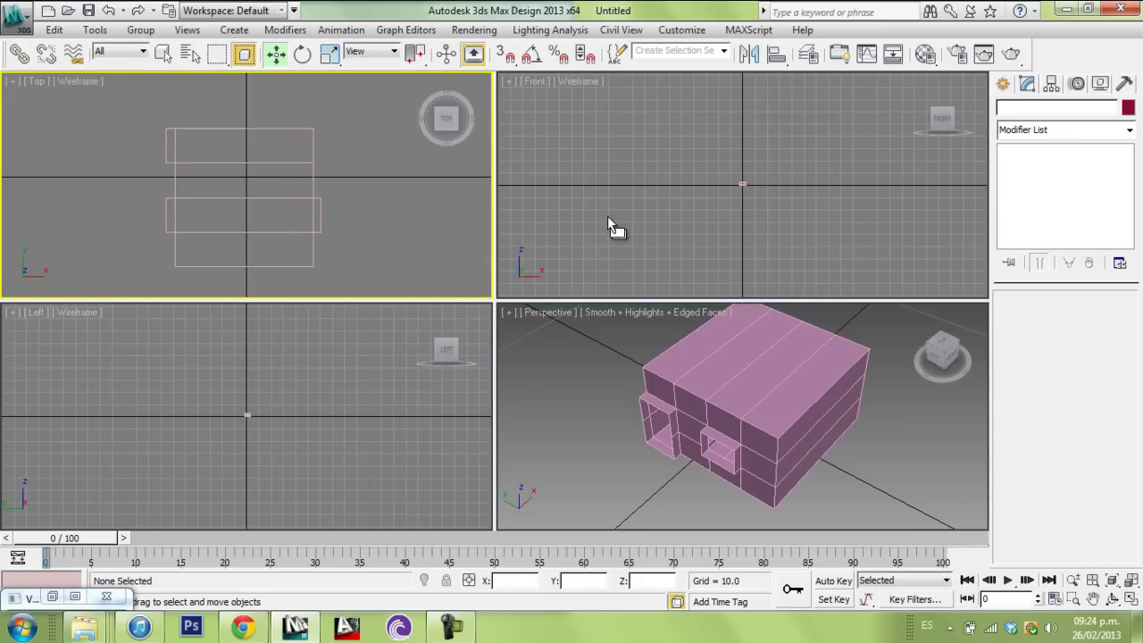
Step: Create a VRay physical camera in the Top view, from the doorway diagonally toward the window on the opposite wall
left_click(1003, 84)
left_click(1069, 112)
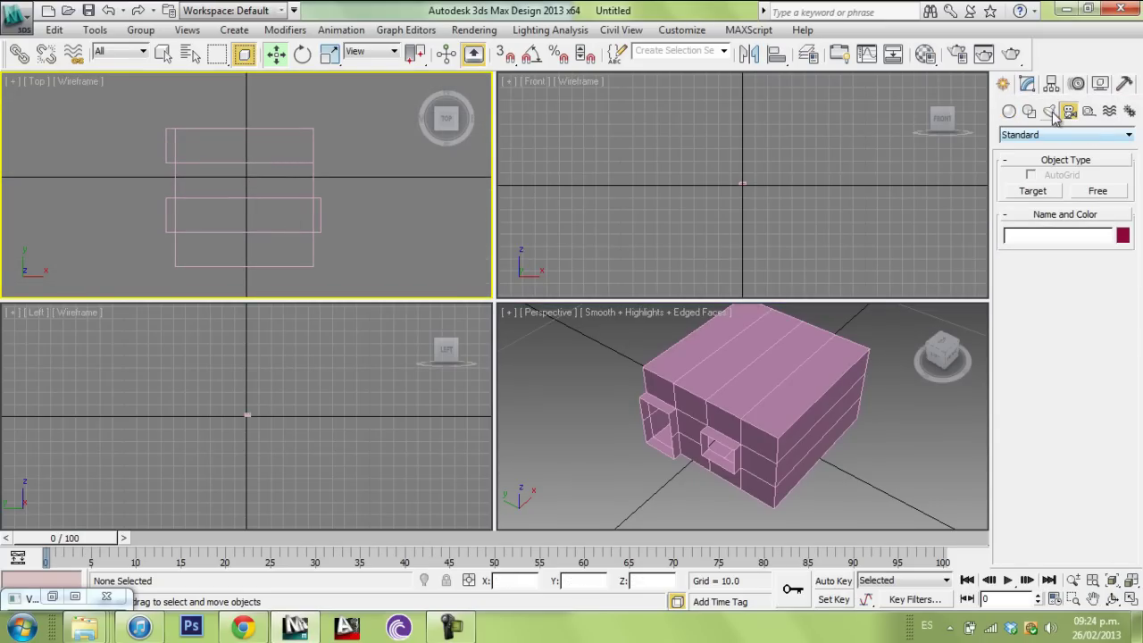
left_click(1059, 134)
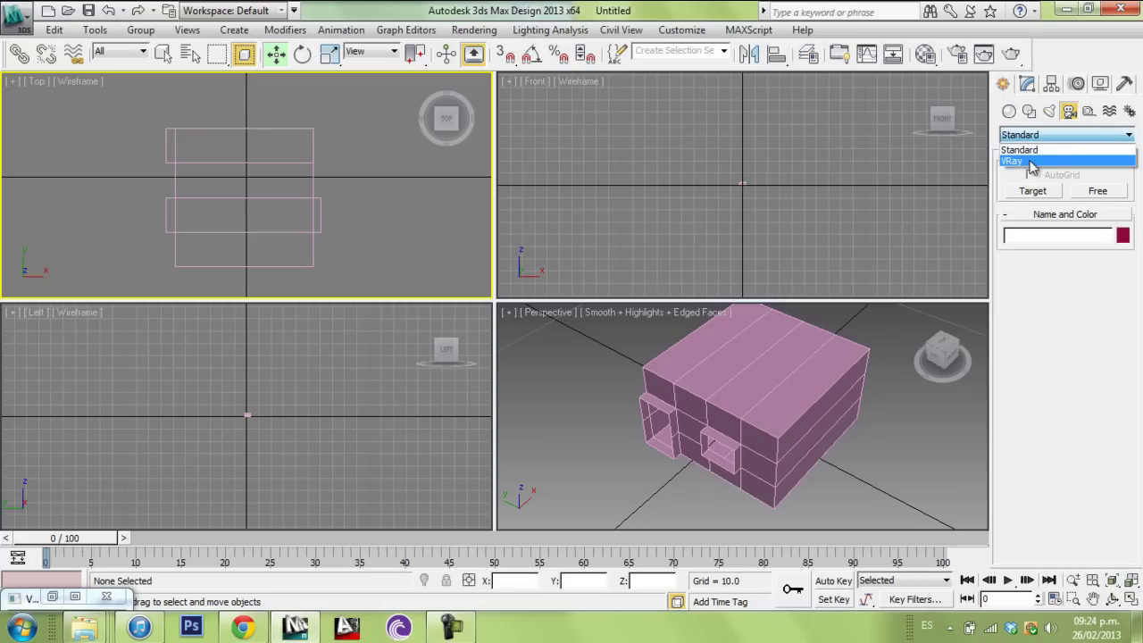
left_click(1034, 157)
left_click(1097, 192)
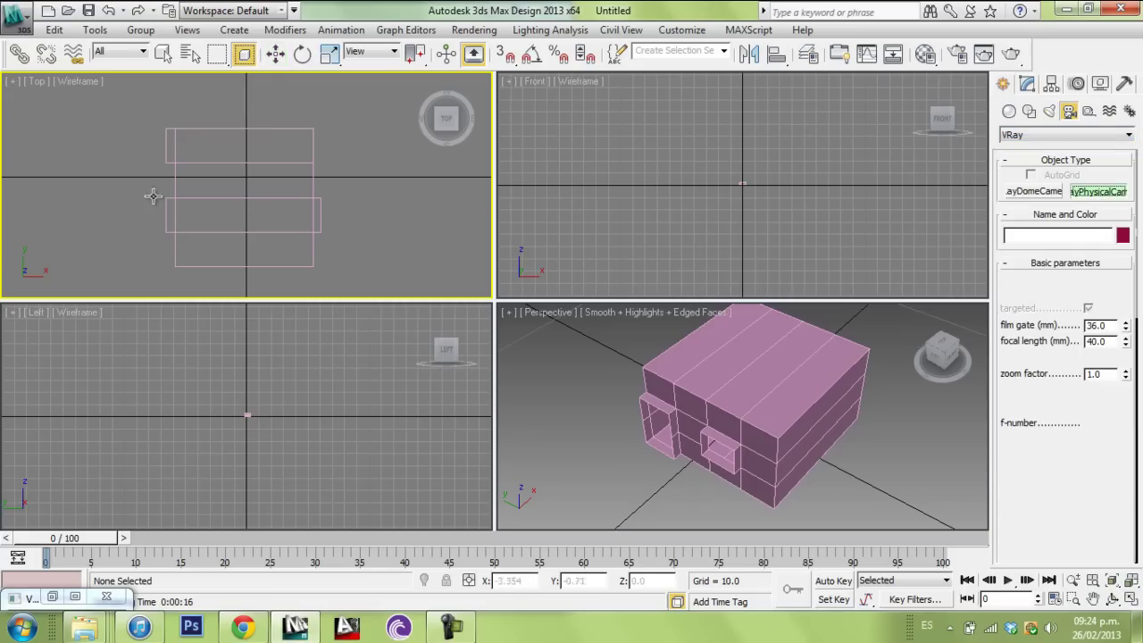
middle_click_drag(228, 200, 195, 126)
scroll(199, 143, "up", 3)
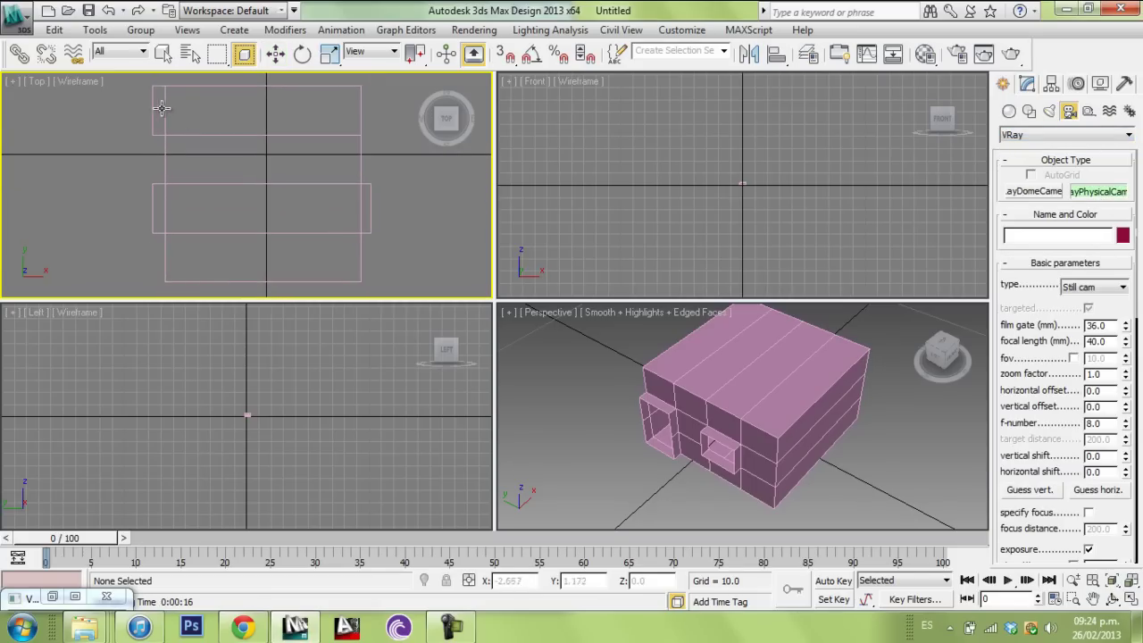
left_click_drag(162, 99, 325, 225)
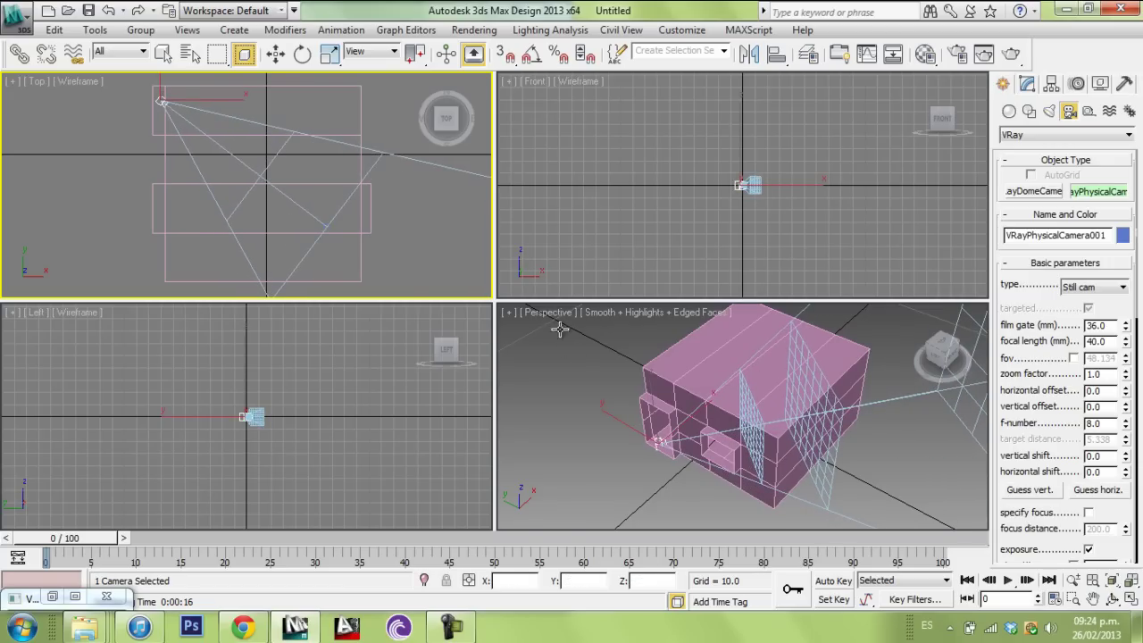
Step: End camera creation and change the Perspective viewport to look through the new physical camera
left_click(164, 55)
left_click(550, 314)
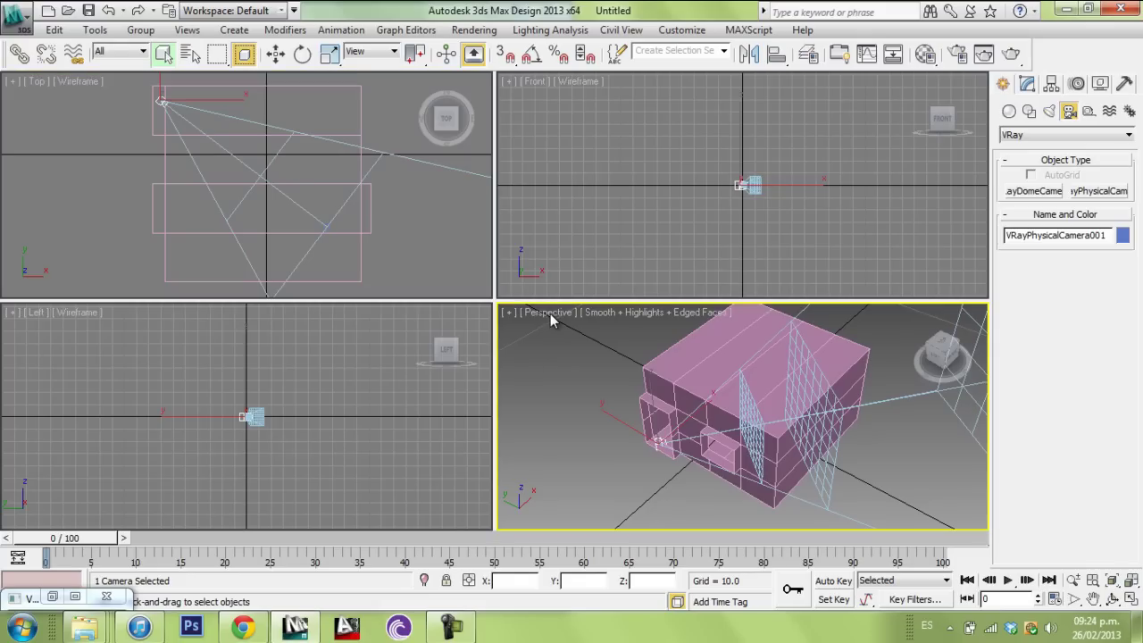
right_click(550, 313)
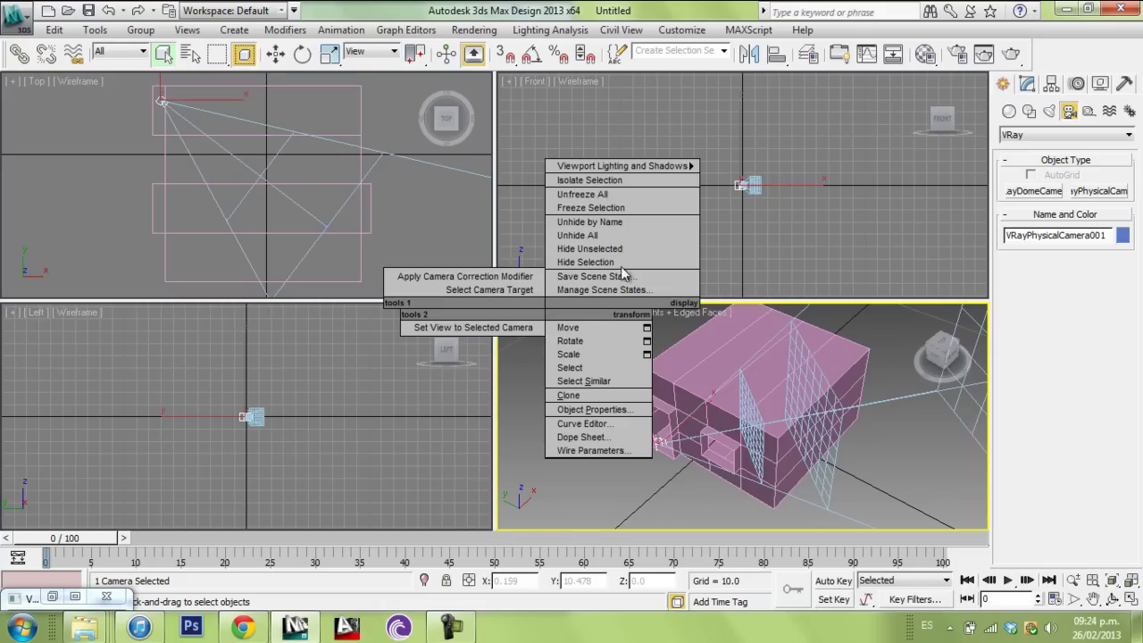
left_click(551, 361)
left_click(549, 313)
mouse_move(731, 340)
left_click(820, 332)
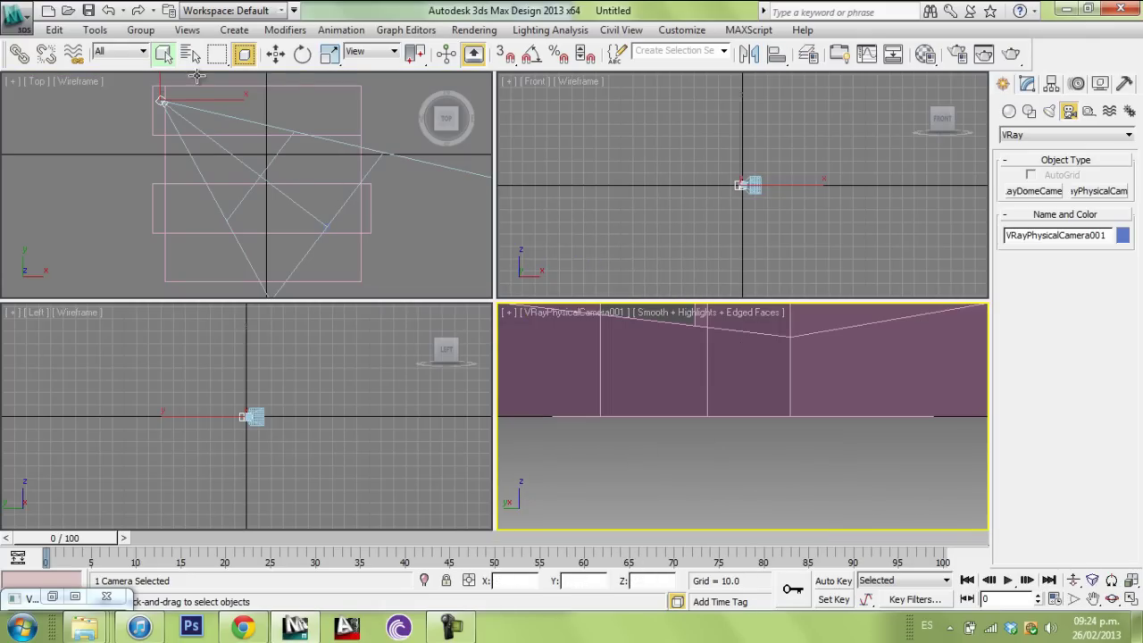
Step: Raise the camera by setting its Z position to 1.5
left_click(277, 55)
middle_click_drag(152, 149, 176, 223)
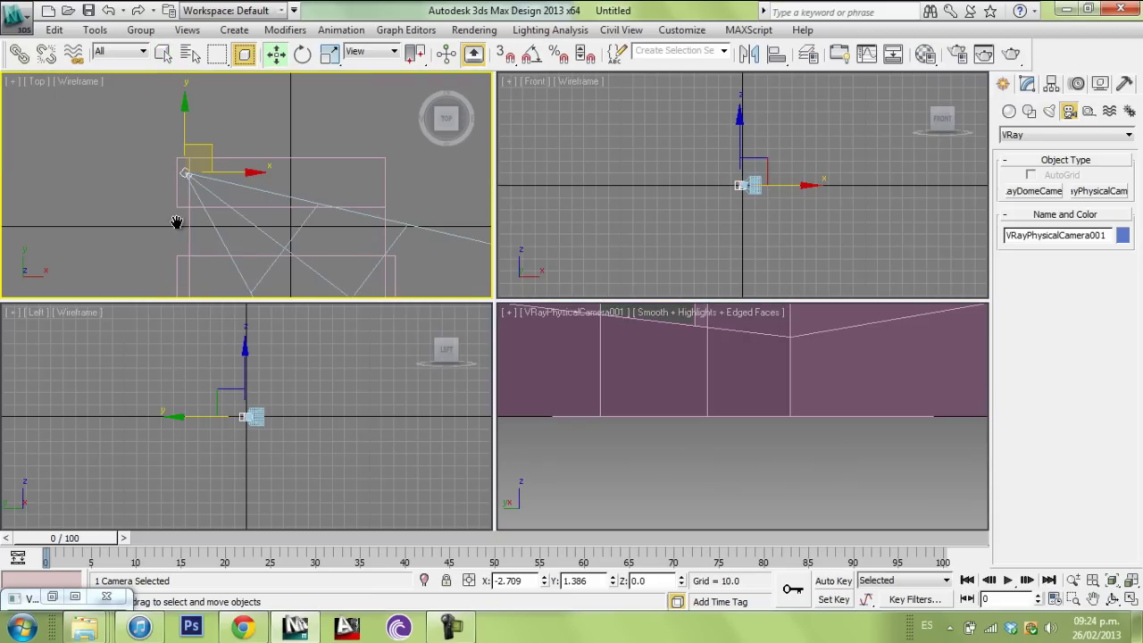
left_click(152, 173)
left_click(200, 181)
left_click(182, 171)
key("Return")
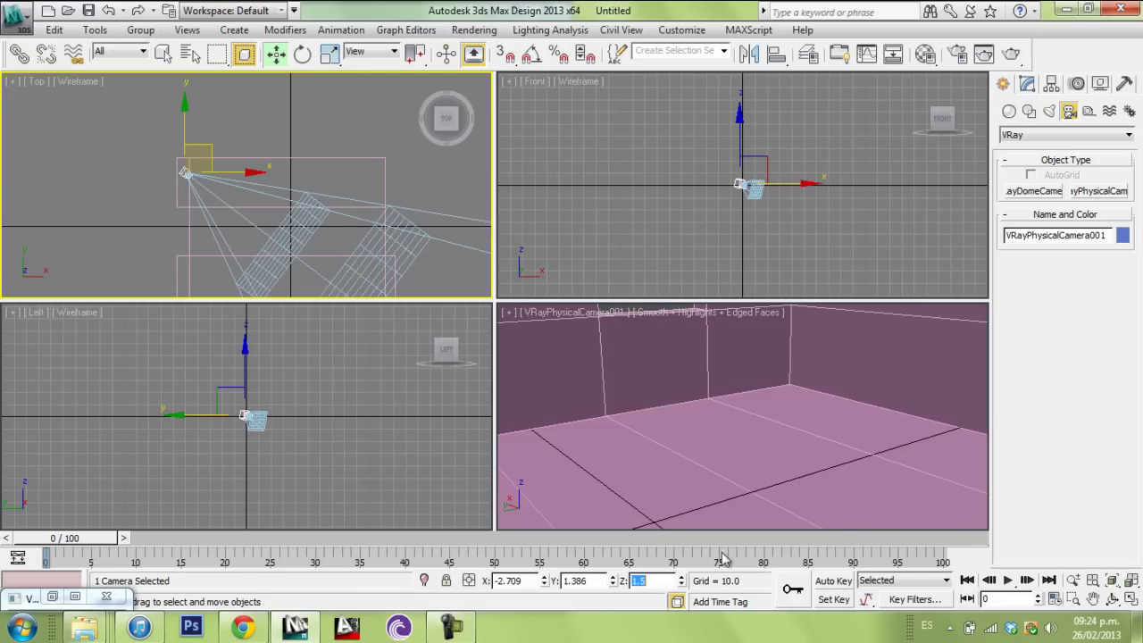
Step: Select the camera target and raise it to a Z position of 1.6
middle_click_drag(338, 234, 326, 132)
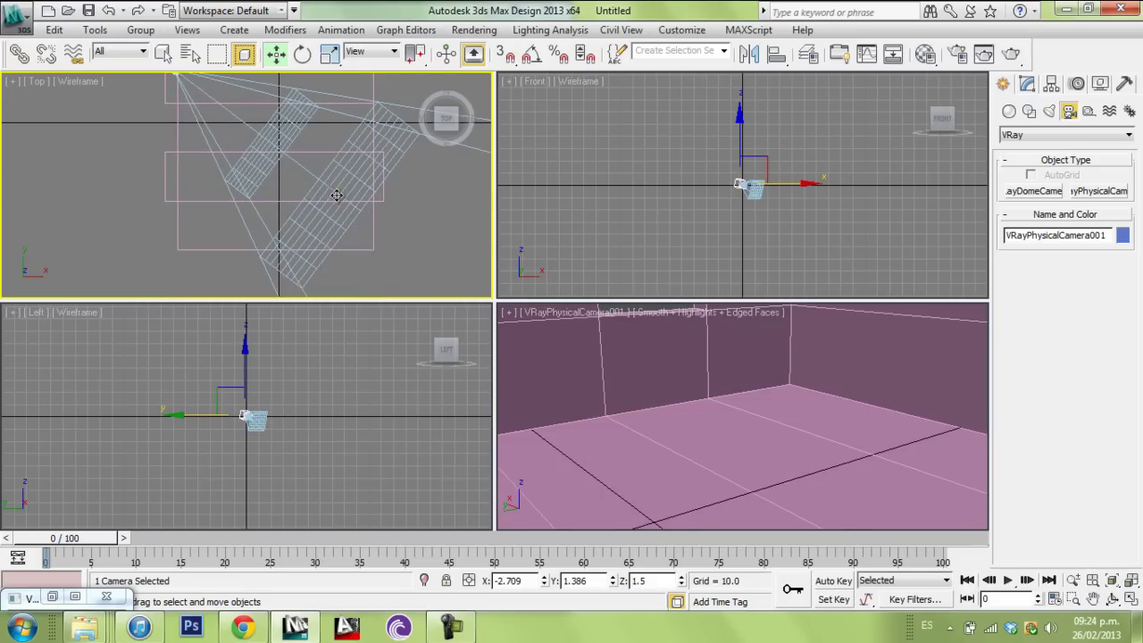
left_click(337, 195)
right_click(643, 393)
left_click_drag(745, 369, 774, 217)
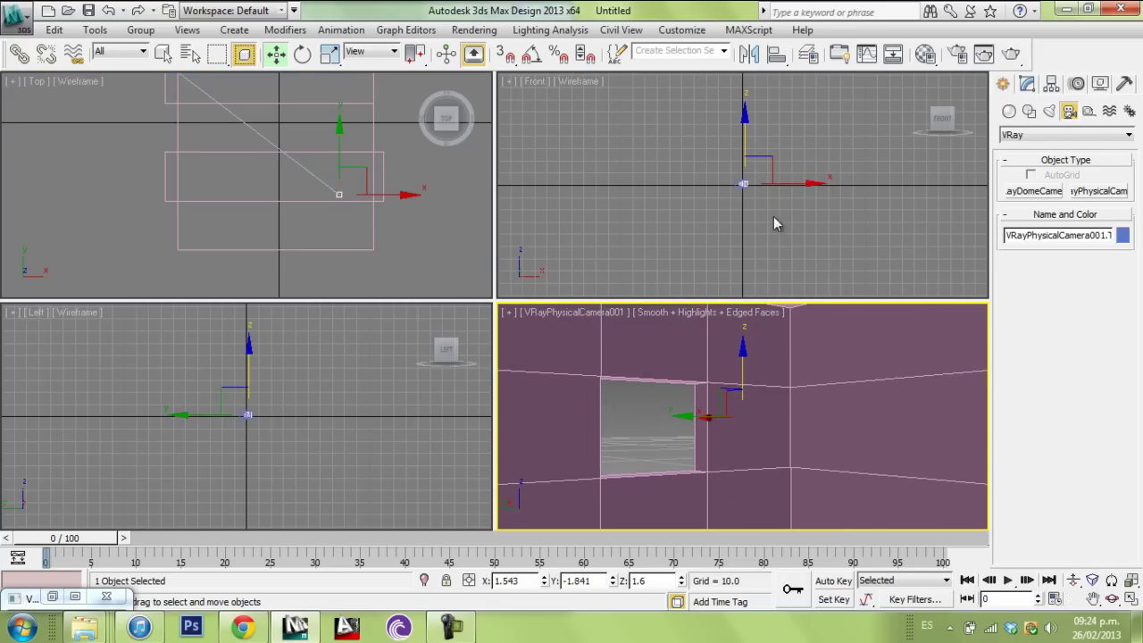
Step: Select the physical camera at the doorway and set its focal length to 35 mm
middle_click_drag(292, 265, 226, 168)
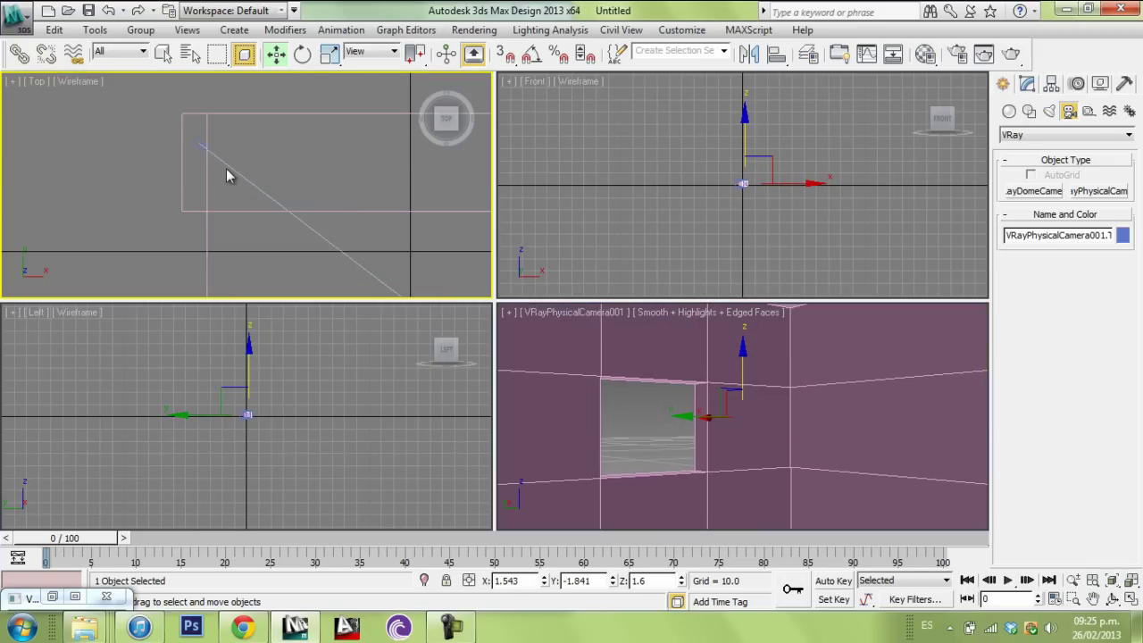
left_click_drag(175, 125, 497, 181)
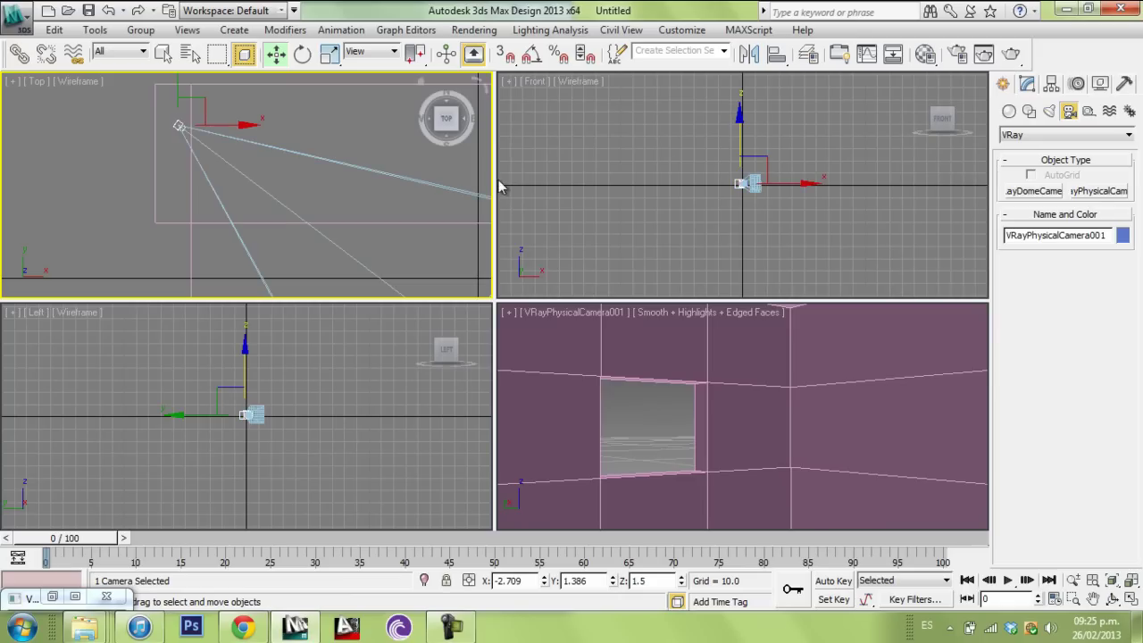
left_click(1029, 85)
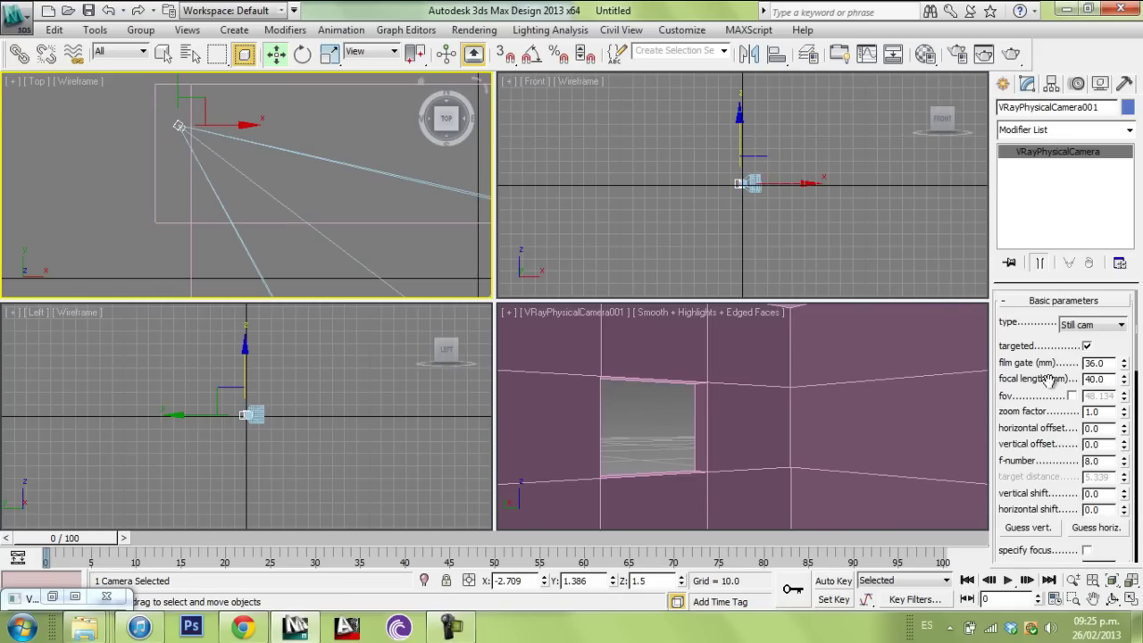
type("35")
key("Return")
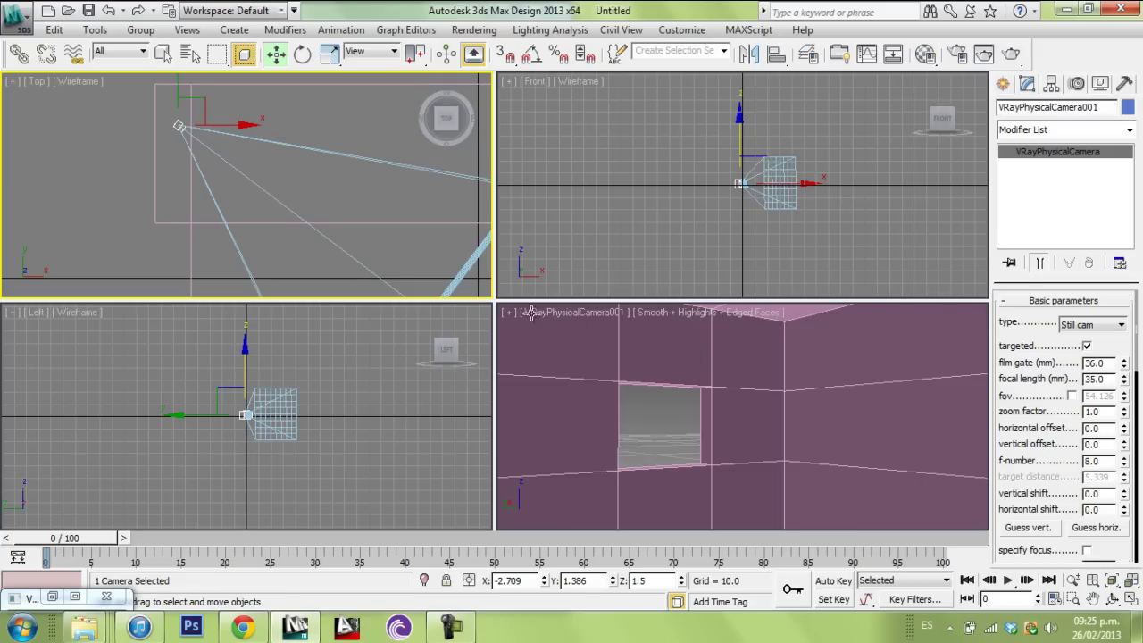
Step: Show safe frames in the VRay physical camera viewport
left_click(617, 401)
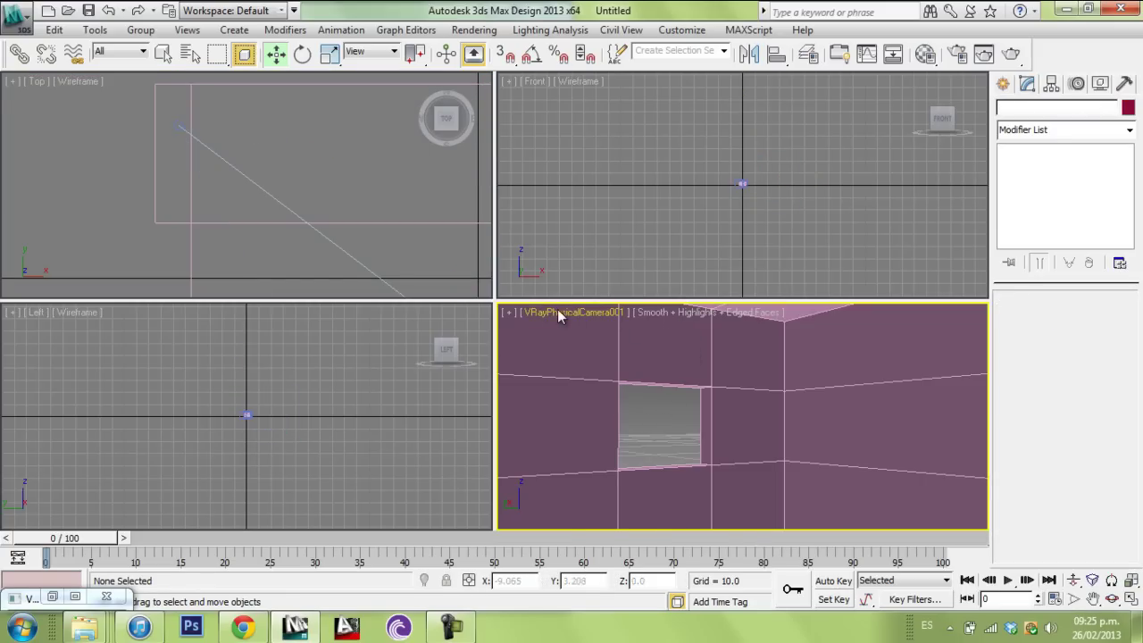
left_click(558, 311)
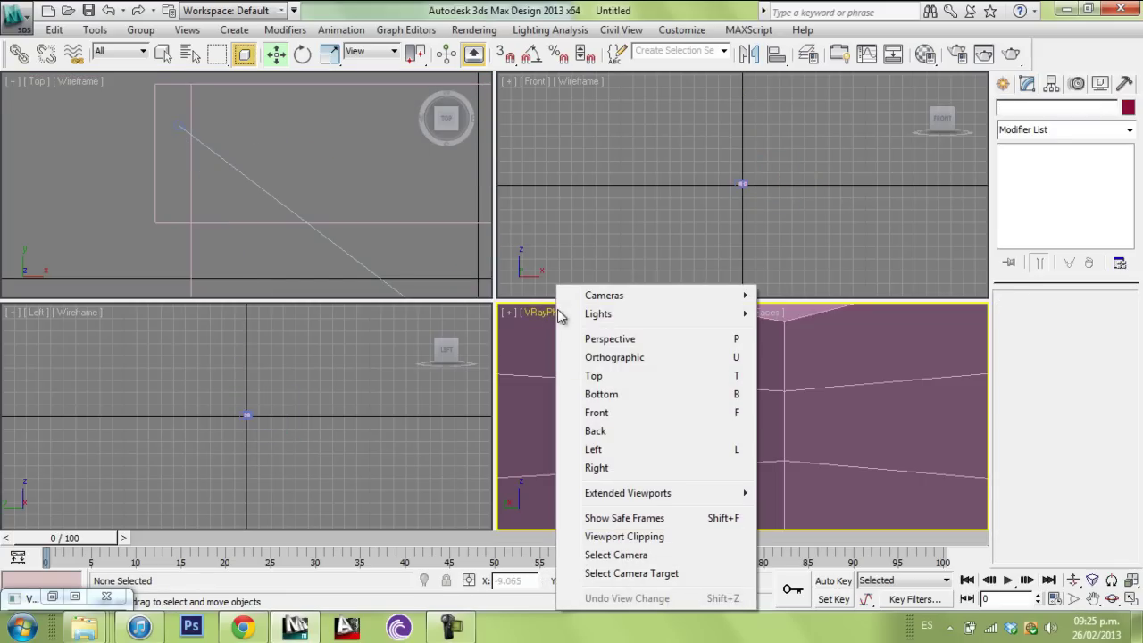
left_click(635, 524)
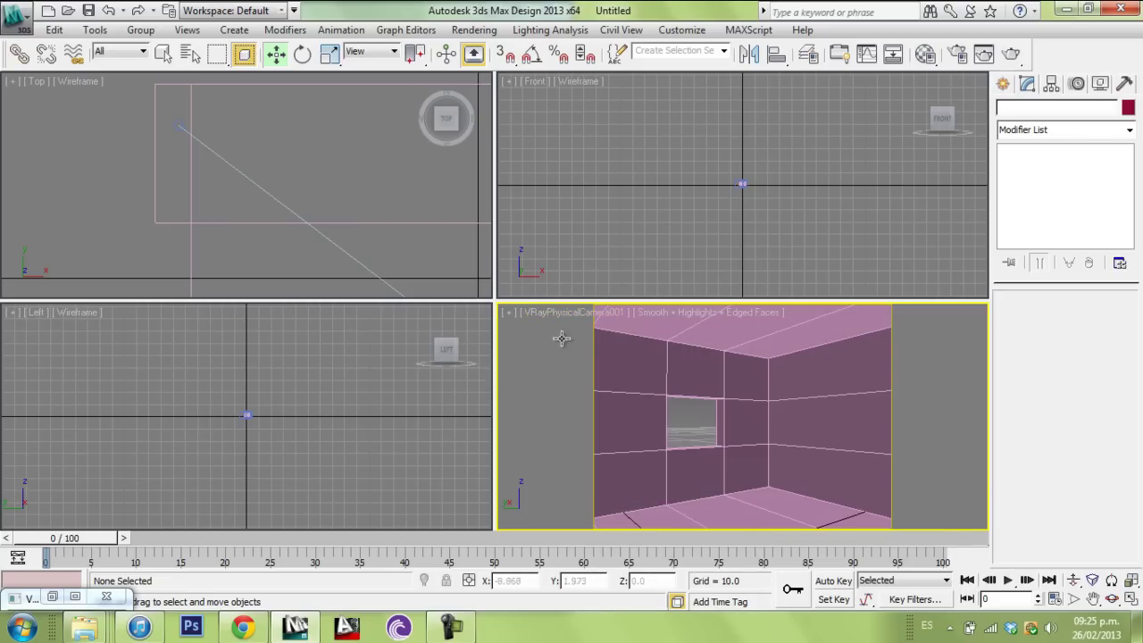
Step: Move the camera target to about X 1.348, Y -2.073 and check the framing in the enlarged camera view
middle_click_drag(254, 152, 301, 214)
left_click(306, 207)
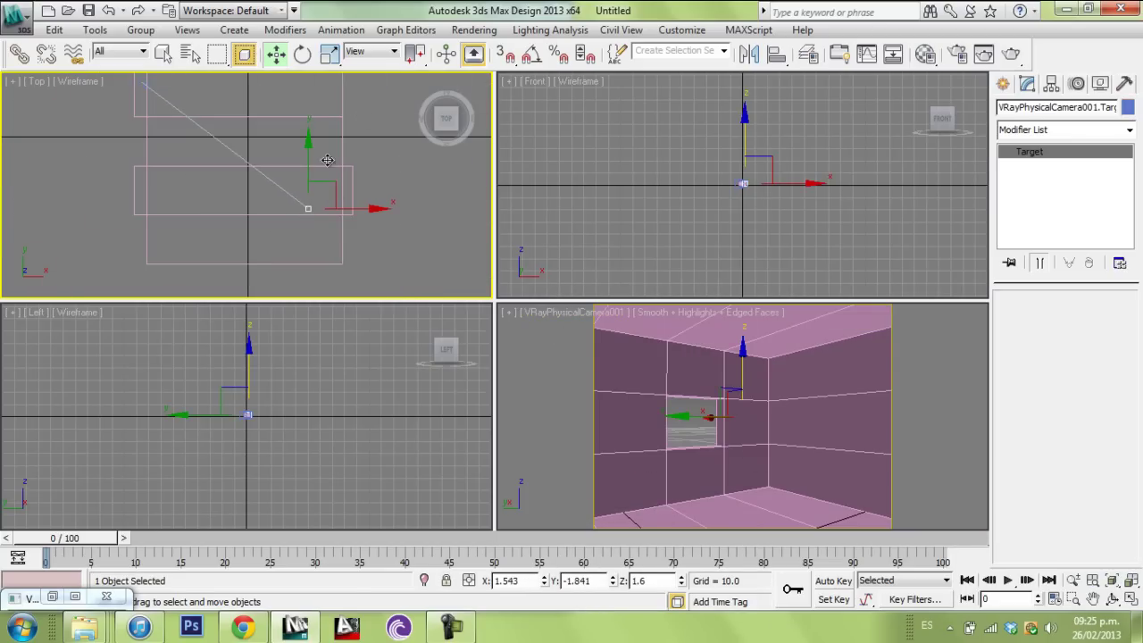
left_click_drag(330, 189, 323, 195)
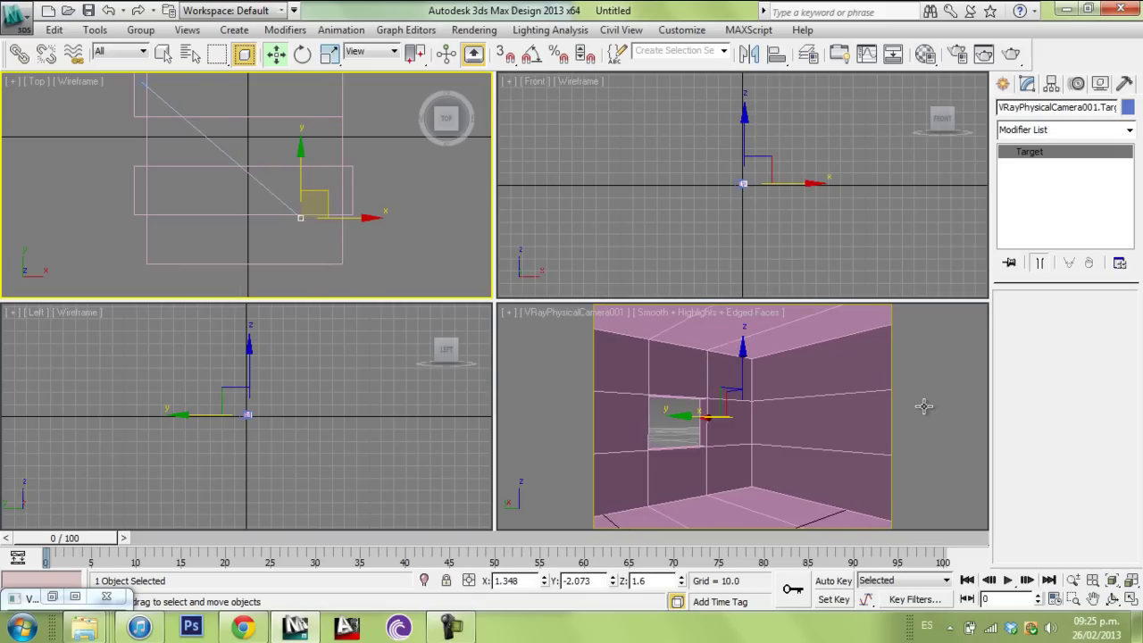
right_click(774, 419)
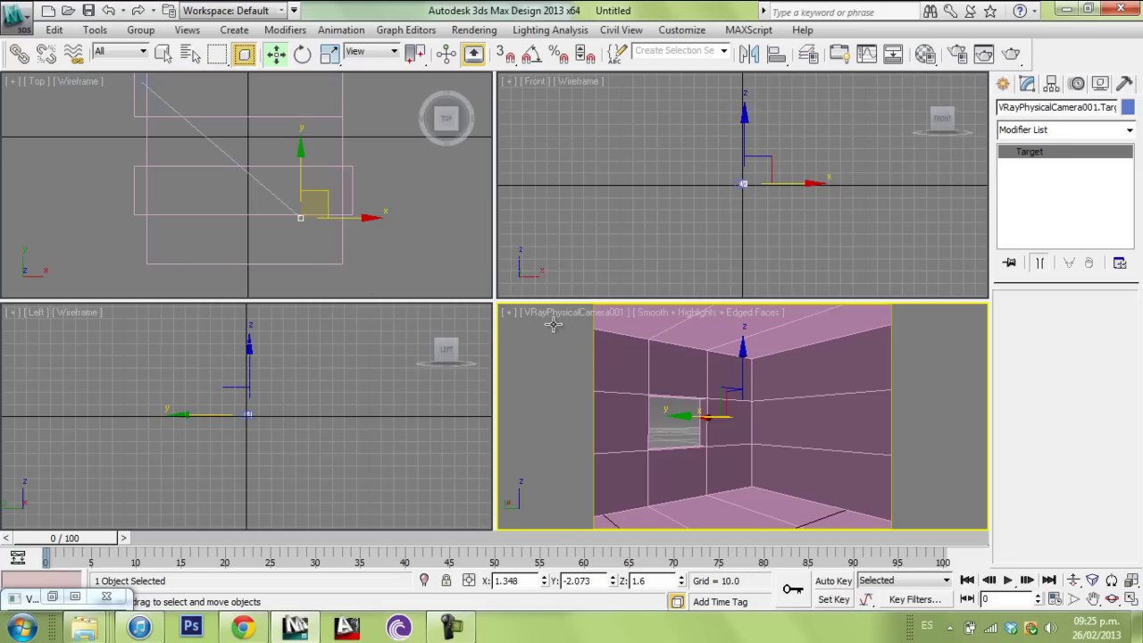
left_click(1131, 599)
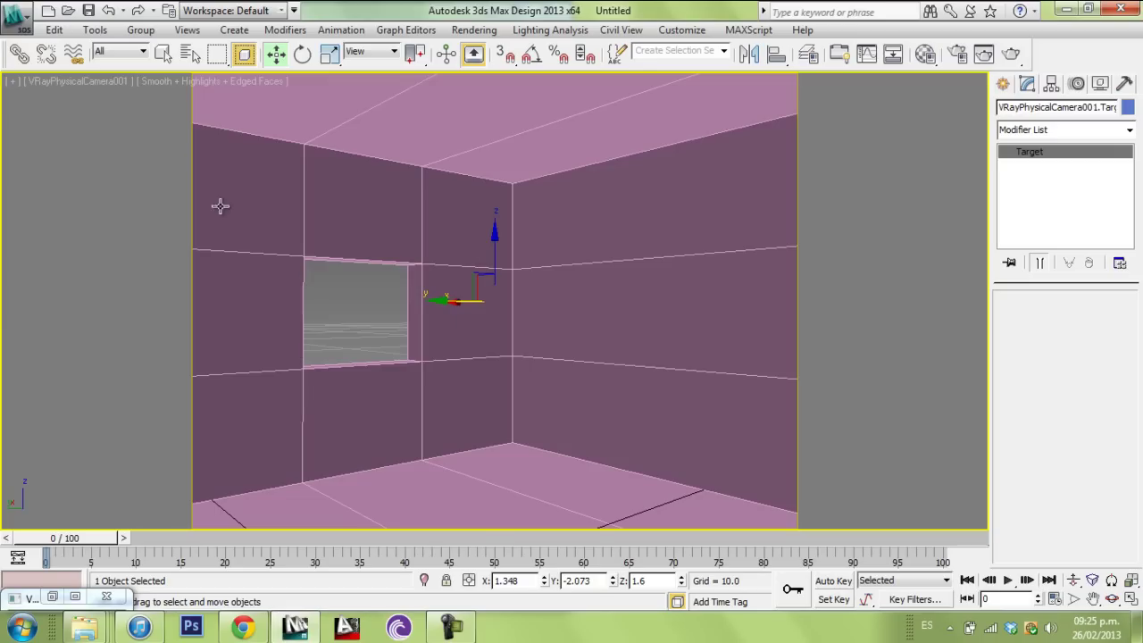
left_click(345, 310)
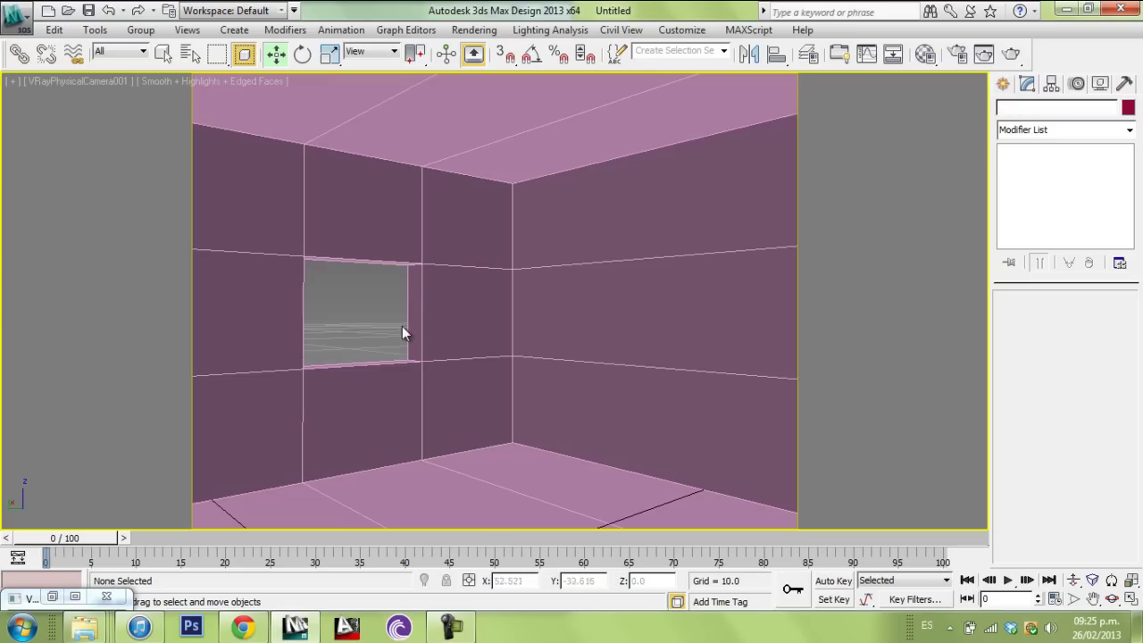
left_click(1131, 599)
Step: Select the physical camera and estimate its vertical shift automatically
left_click(212, 130)
middle_click_drag(205, 134, 299, 250)
scroll(246, 216, "up", 3)
left_click(221, 208)
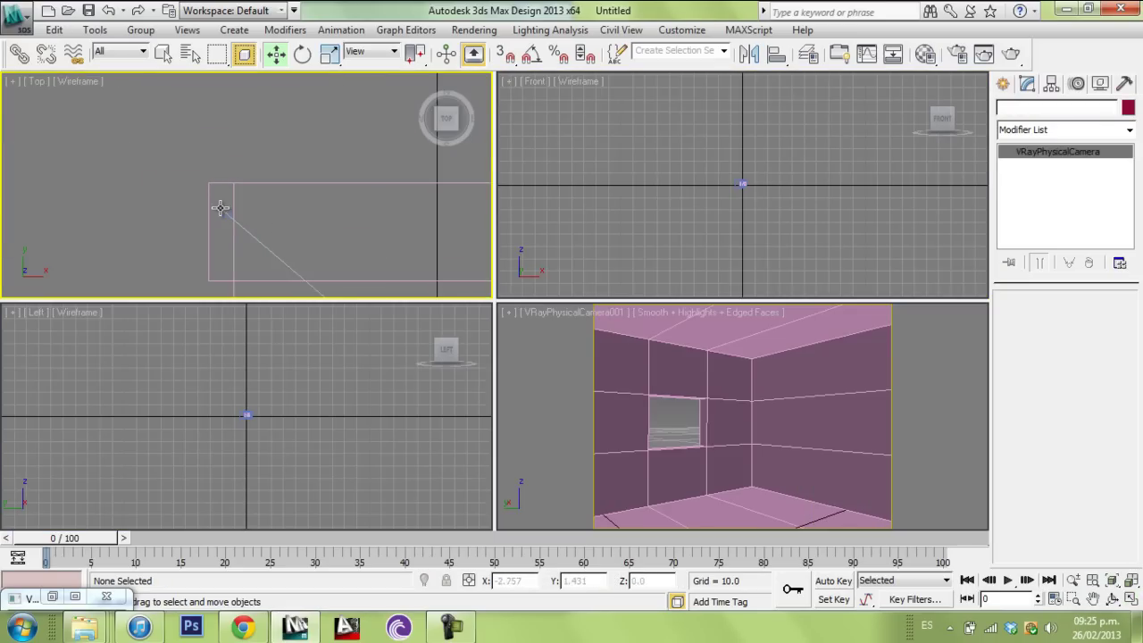
scroll(1036, 395, "down", 2)
scroll(1036, 395, "down", 2)
left_click(1049, 428)
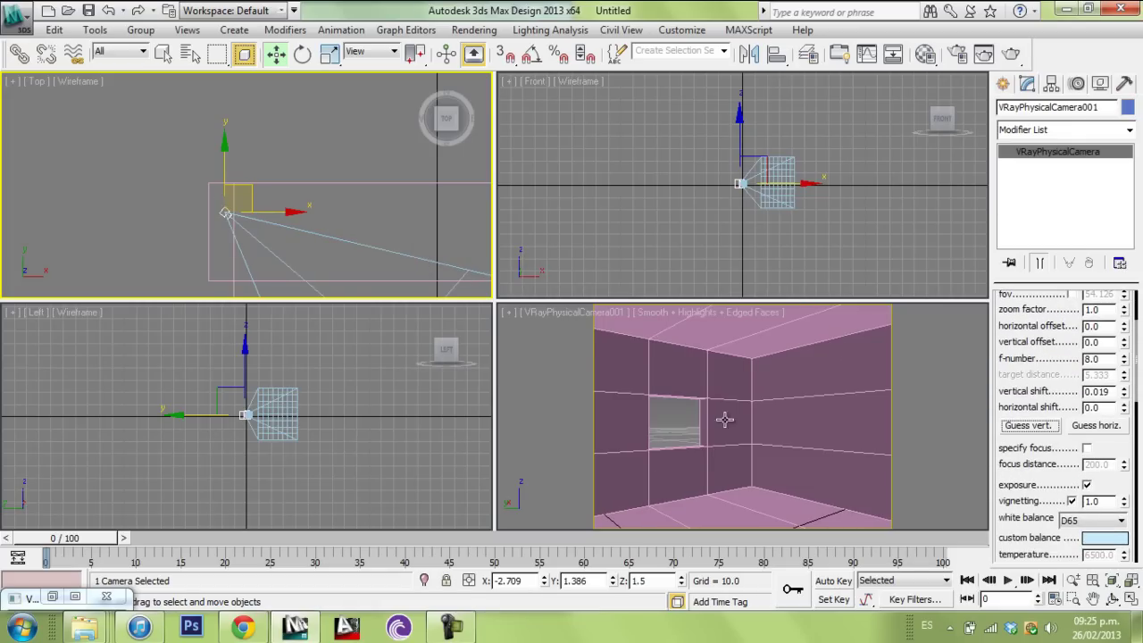
Step: Lower the physical camera to a Z position of 1.2 and recalculate its vertical shift automatically
middle_click_drag(286, 231, 266, 187)
scroll(746, 201, "up", 2)
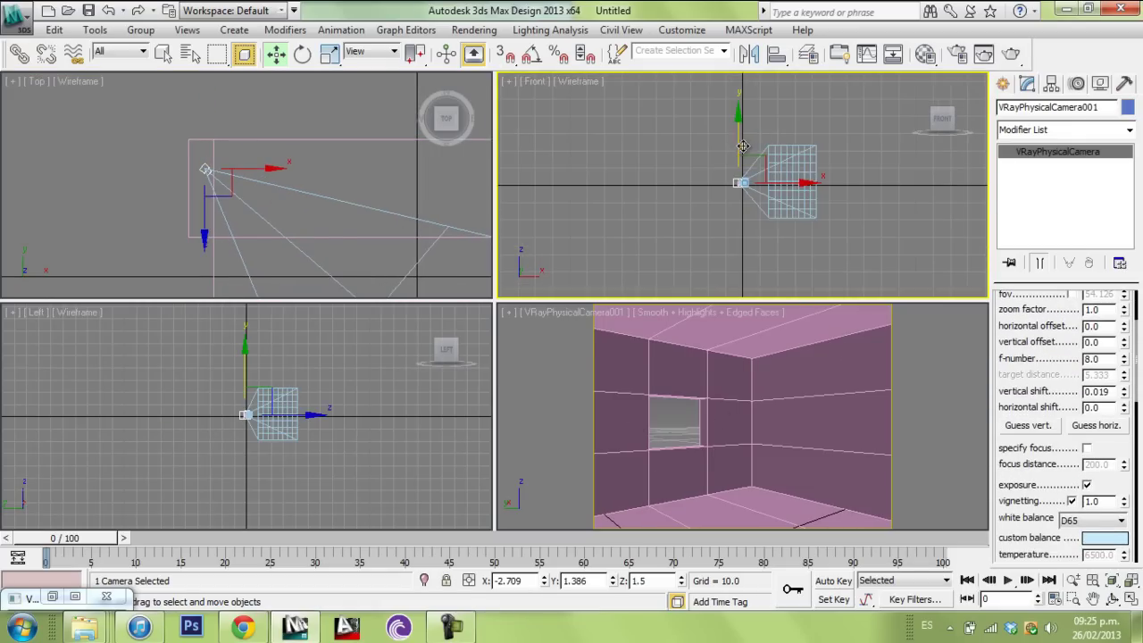
left_click_drag(737, 136, 738, 139)
key("ctrl+z")
key("Return")
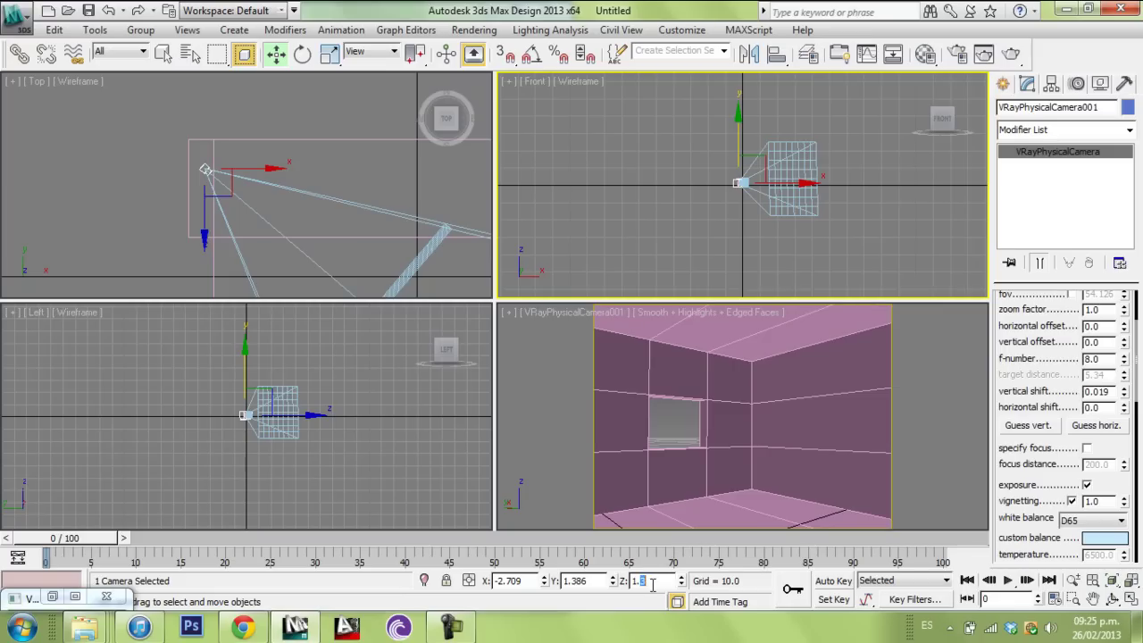
key("Return")
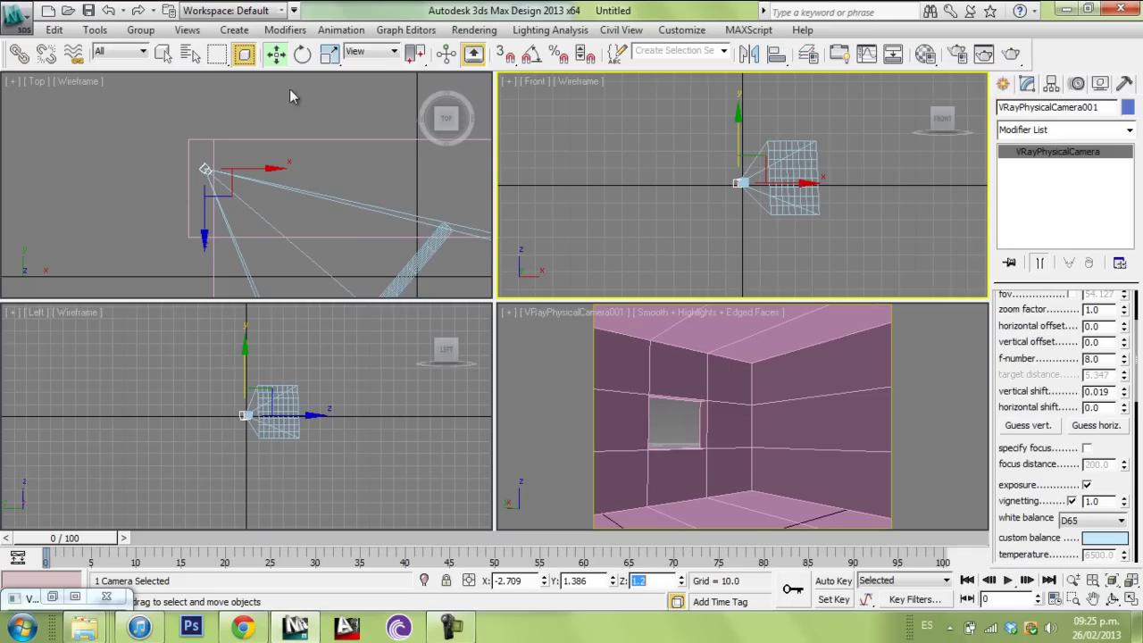
left_click(1028, 425)
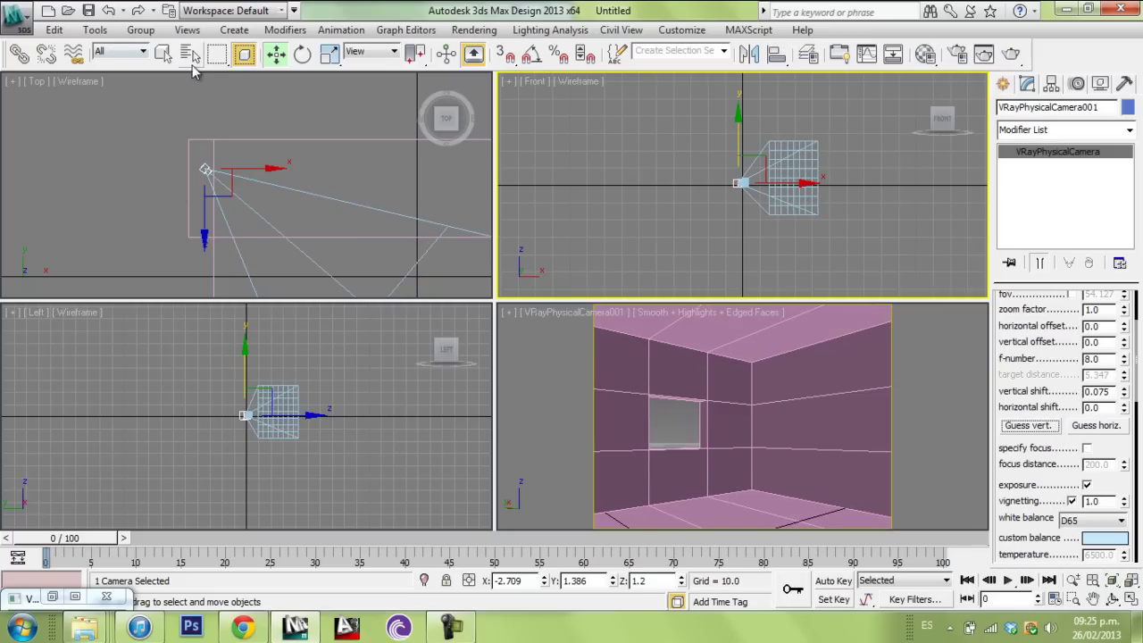
Step: Maximize the camera viewport and change the first sample material in the Material Editor to VRayMtl
left_click(671, 436)
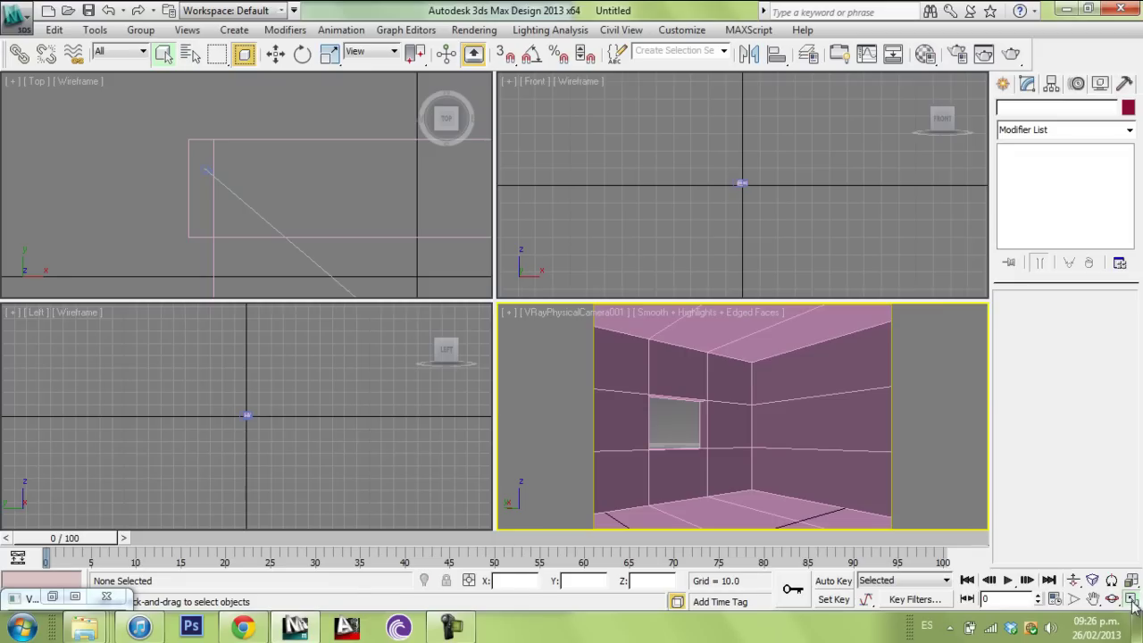
key("alt+w")
key("m")
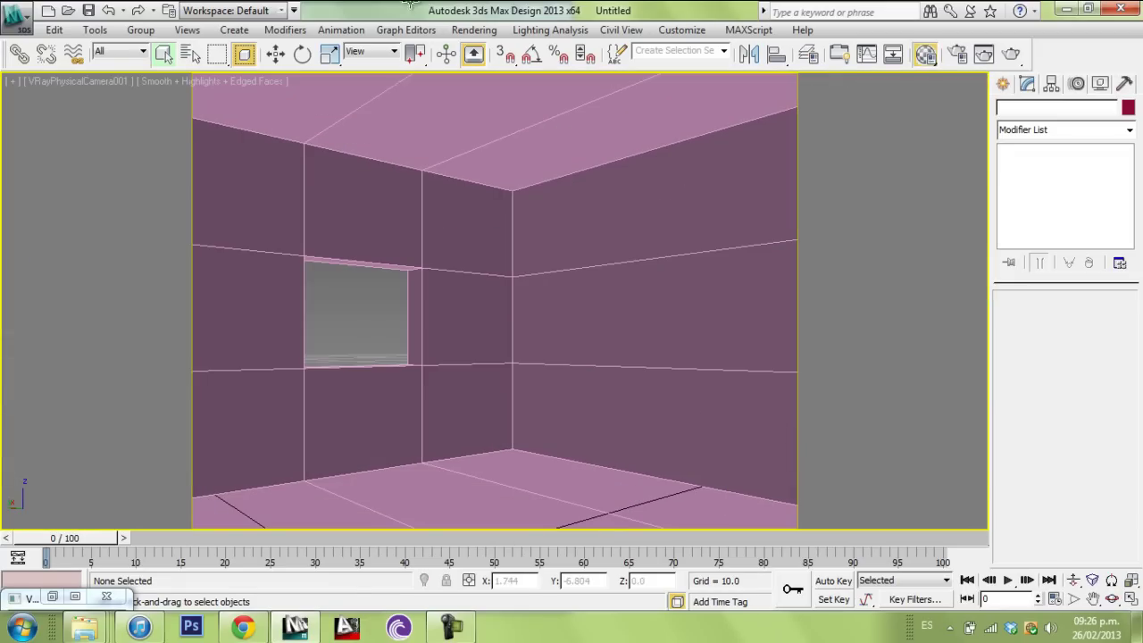
left_click_drag(294, 29, 589, 150)
left_click(661, 431)
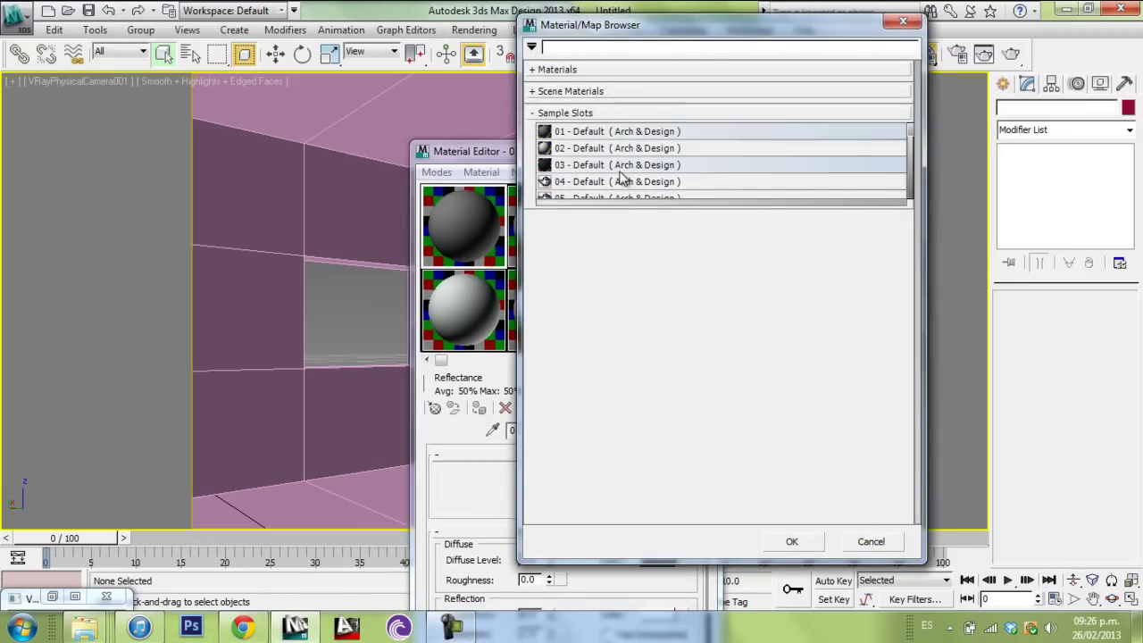
left_click(558, 71)
left_click(581, 110)
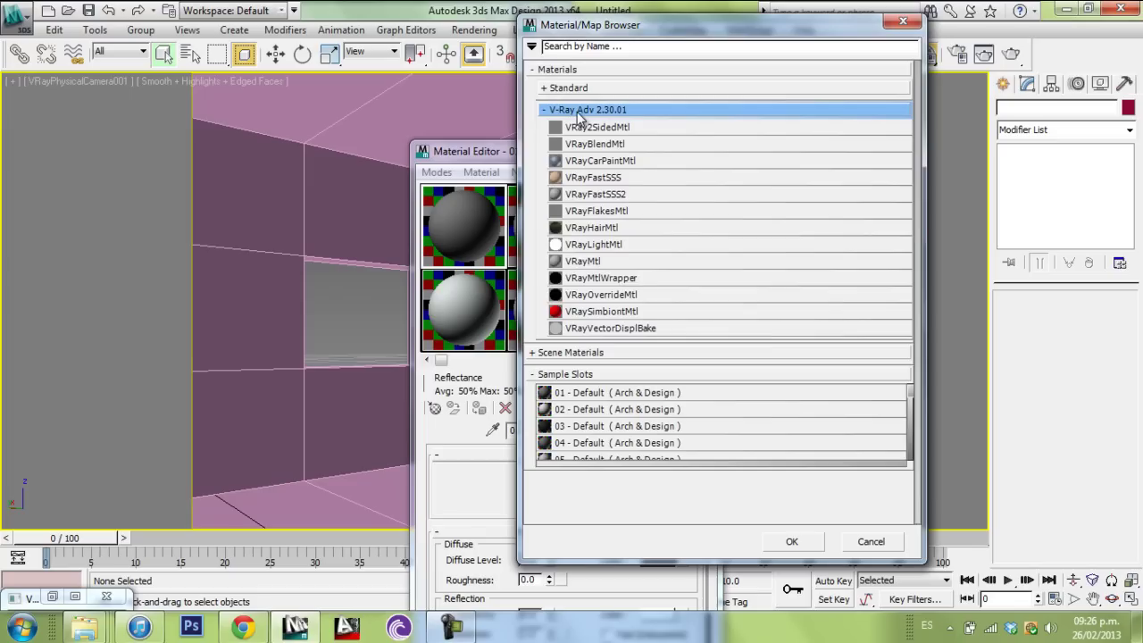
double_click(589, 261)
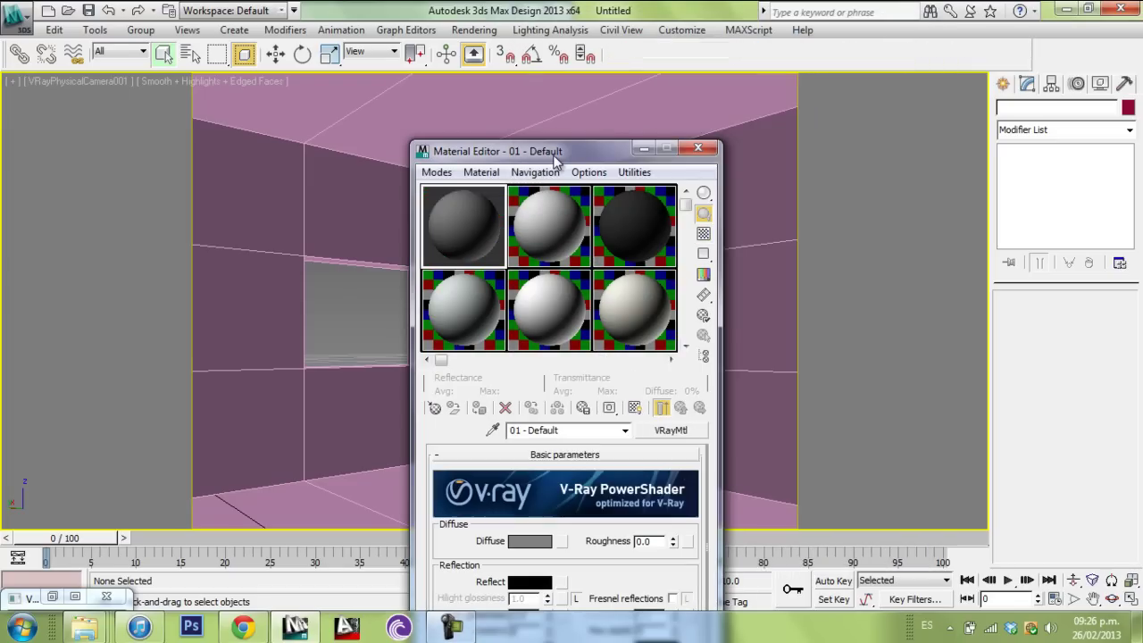
Step: Set the first material's diffuse colour to near-white and assign the material to the house
left_click_drag(555, 159, 608, 14)
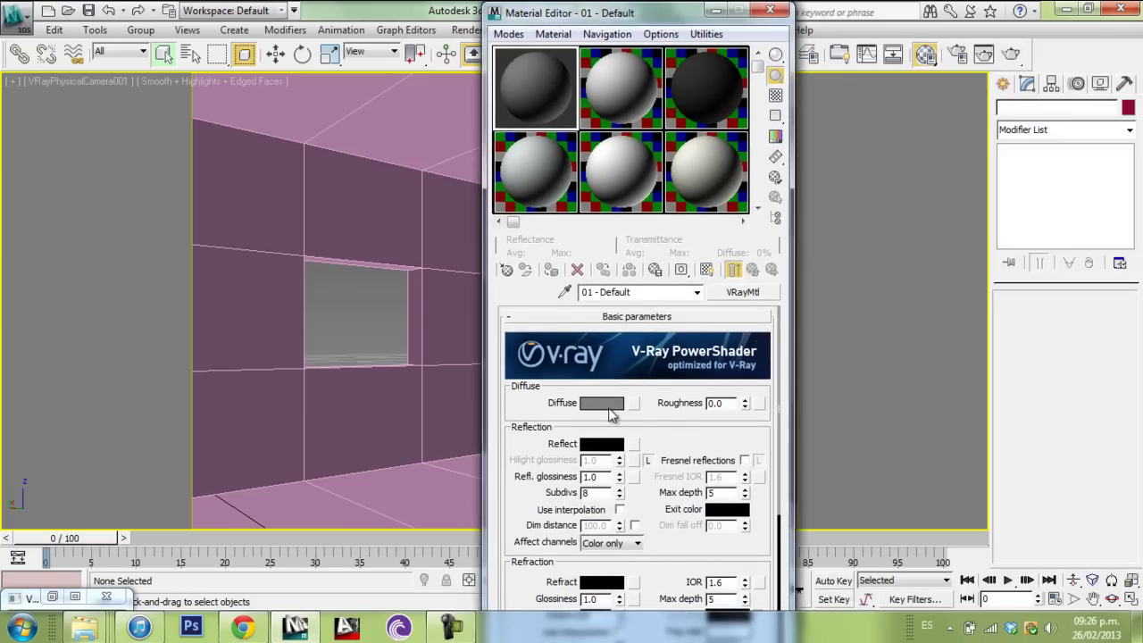
left_click(601, 402)
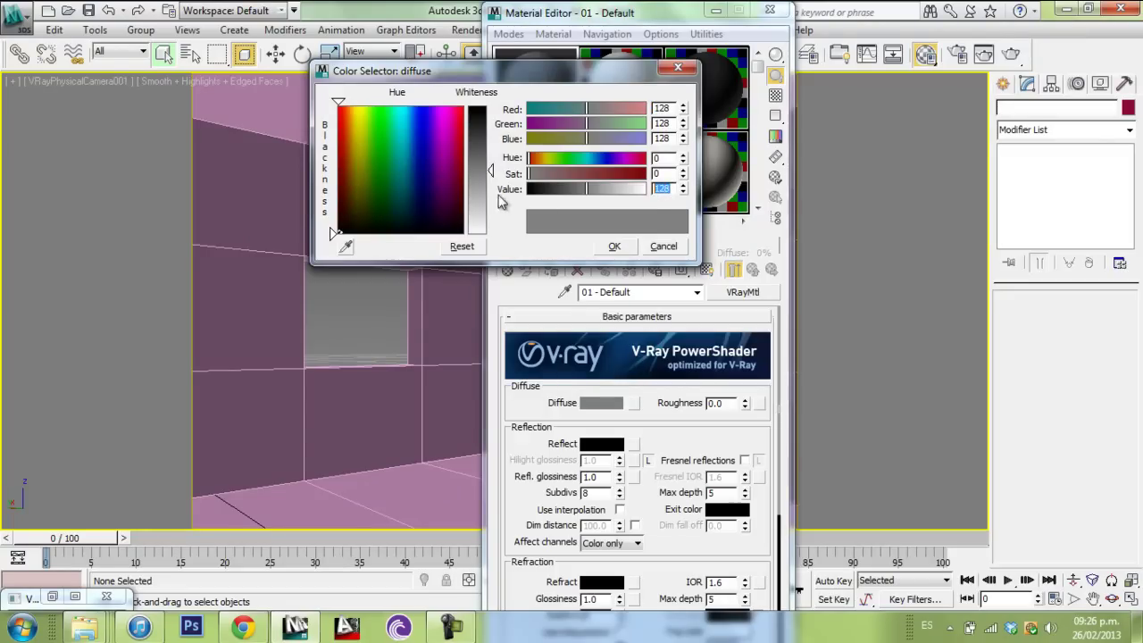
left_click_drag(486, 202, 482, 239)
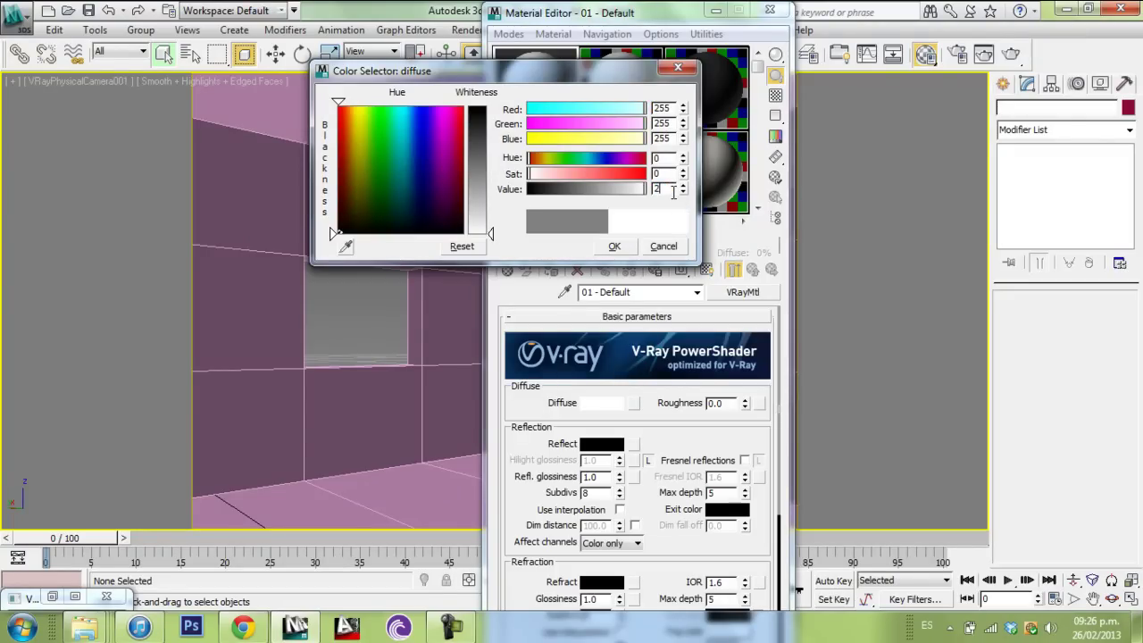
left_click(625, 246)
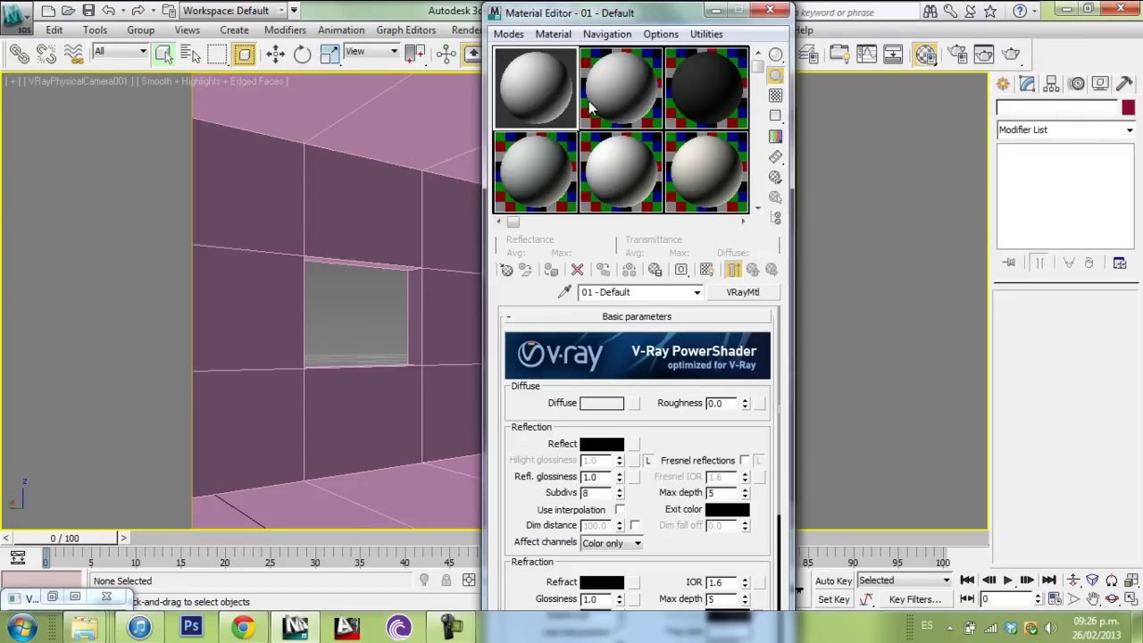
left_click_drag(544, 90, 383, 221)
left_click_drag(585, 20, 554, 32)
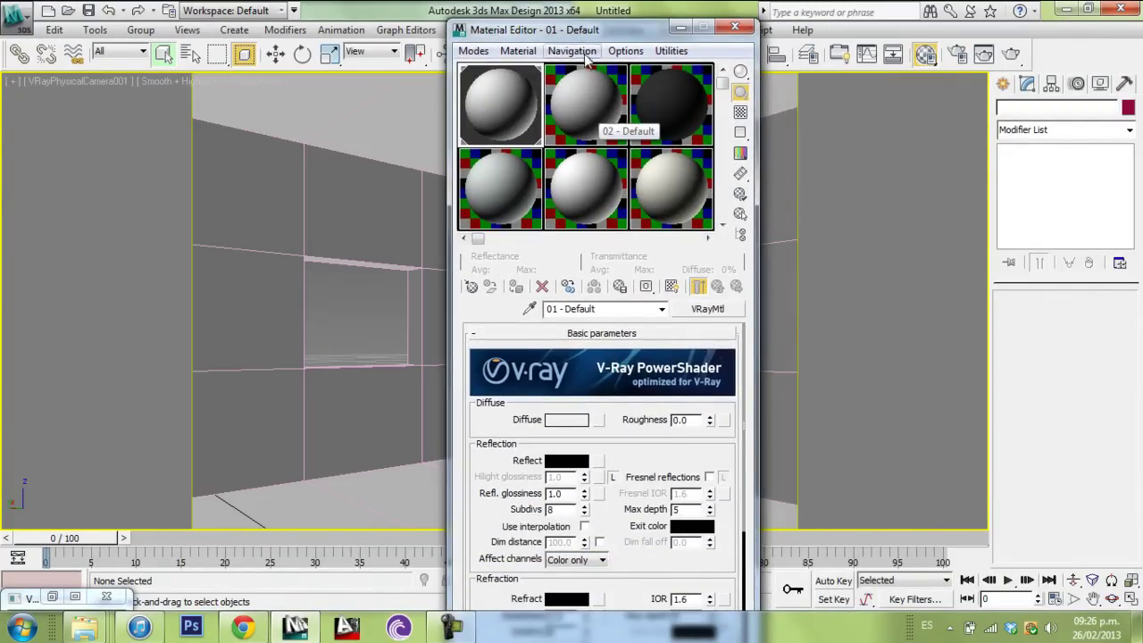
Step: Name the second sample material "white wall", keeping its Arch & Design type
left_click(588, 114)
left_click(728, 310)
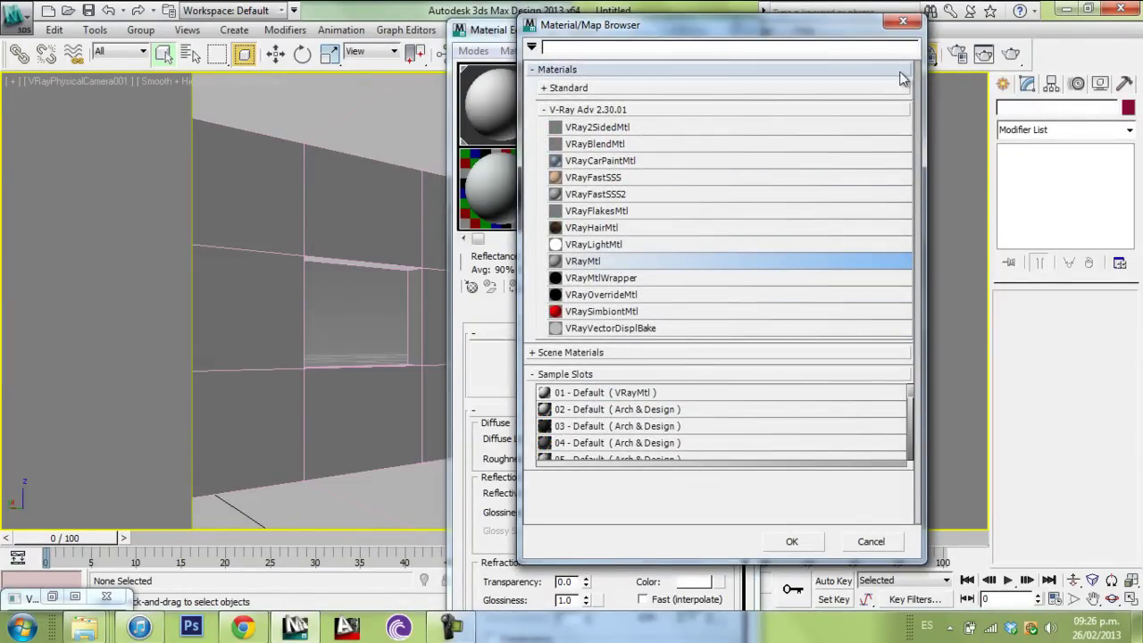
left_click(903, 20)
left_click_drag(605, 309, 554, 310)
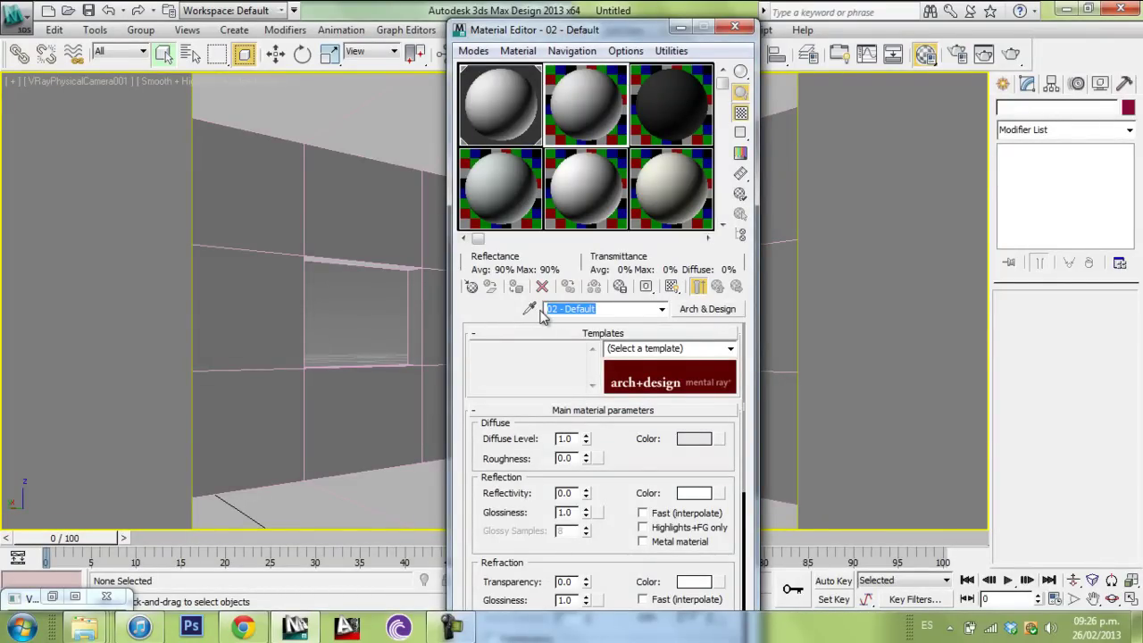
type("white wall")
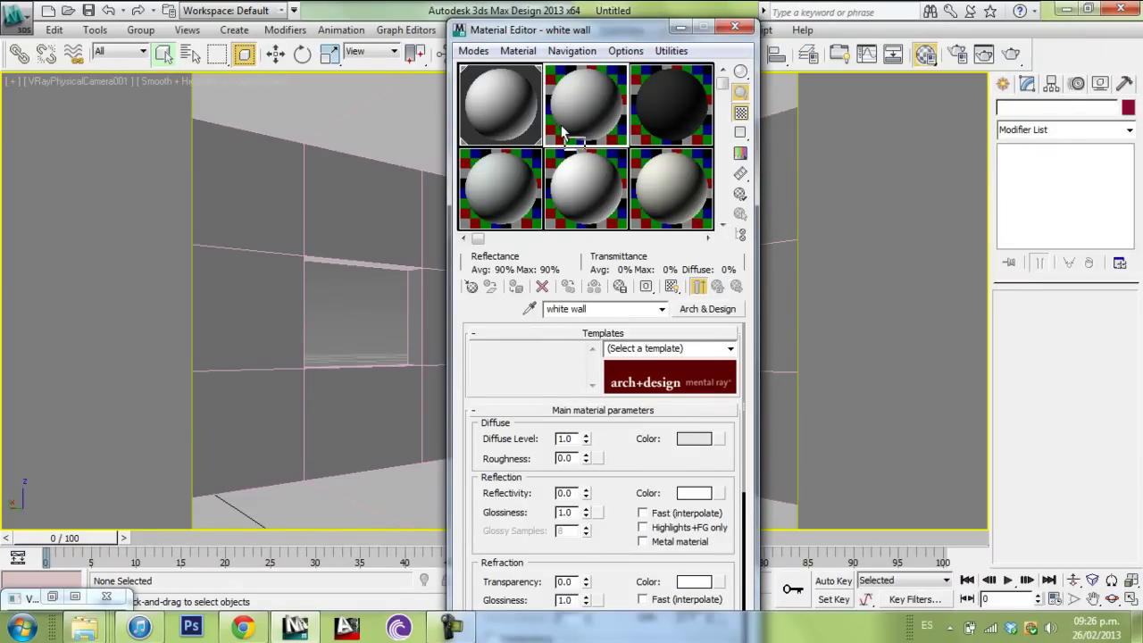
Step: Copy the first VRayMtl material into the second sample slot and rename the copy "red wall"
left_click_drag(562, 126, 566, 123)
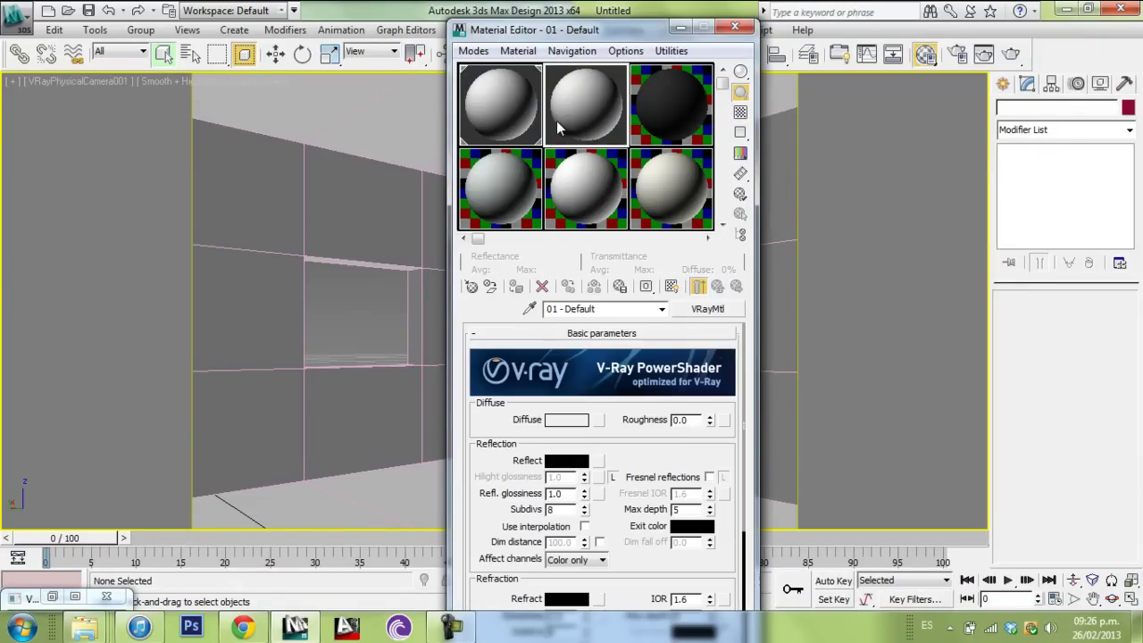
left_click(606, 311)
type("red wall")
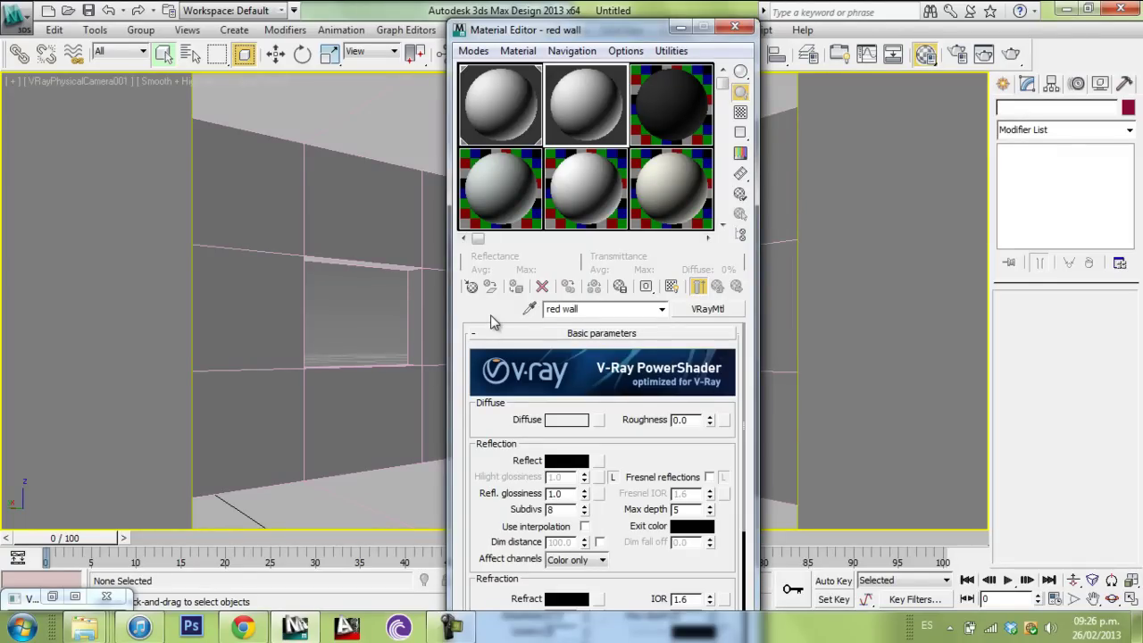
Step: Set the "red wall" diffuse colour to red 188, green 0, blue 0 and close the Material Editor
left_click(566, 420)
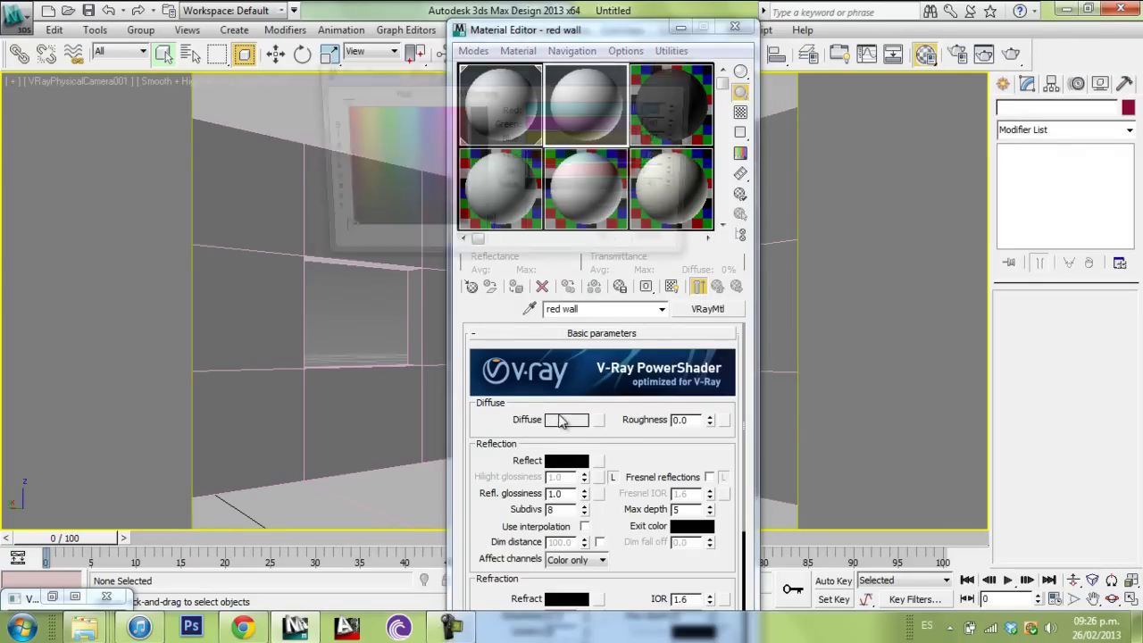
left_click_drag(622, 175, 625, 203)
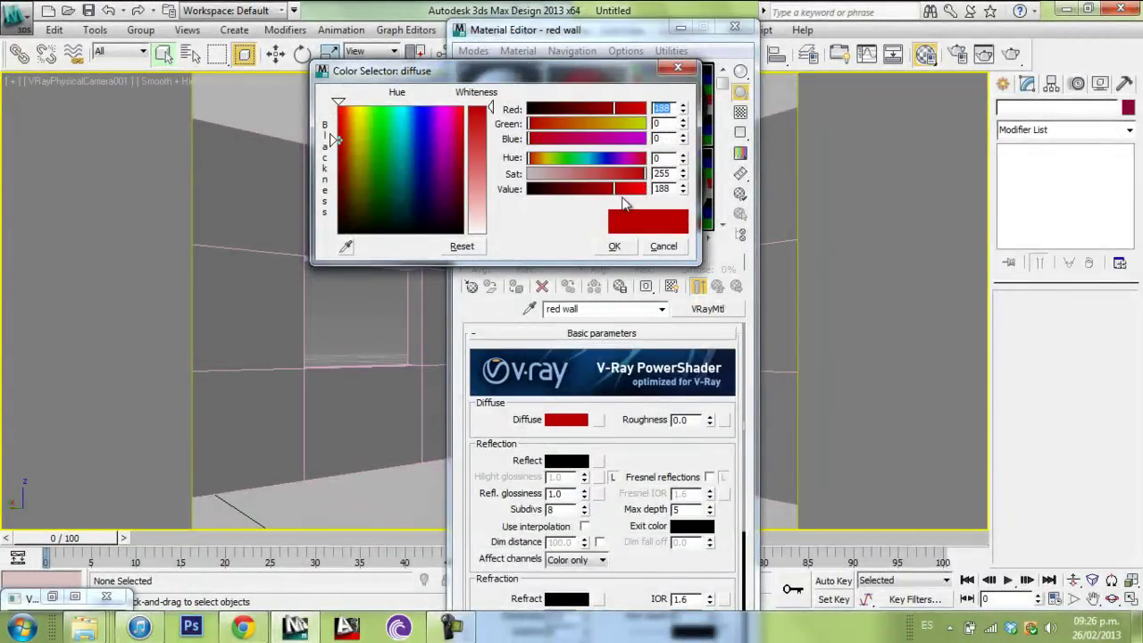
left_click(615, 245)
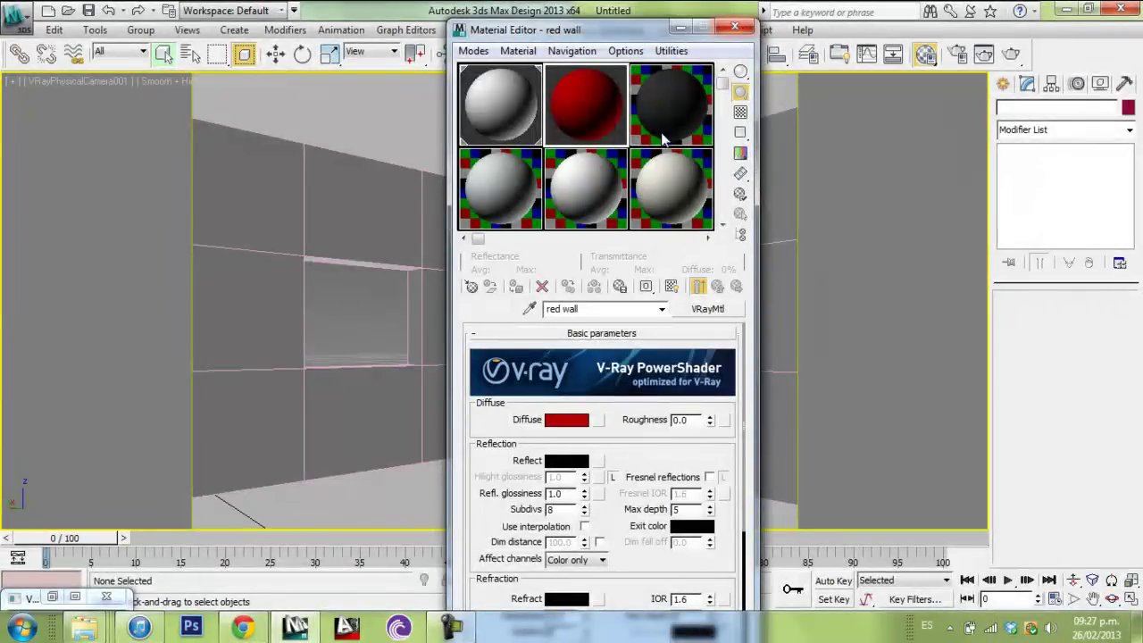
left_click(735, 28)
Step: Assign the "red wall" material to the three polygons of the wall adjoining the window wall and deselect the house
right_click(632, 250)
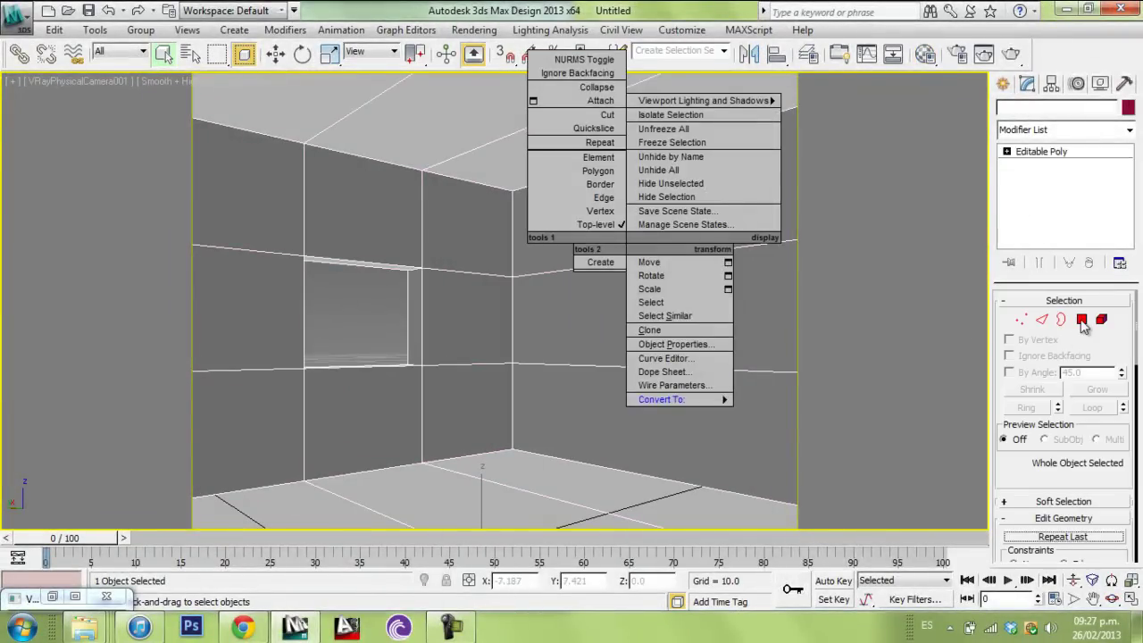
left_click(1082, 319)
left_click(710, 227)
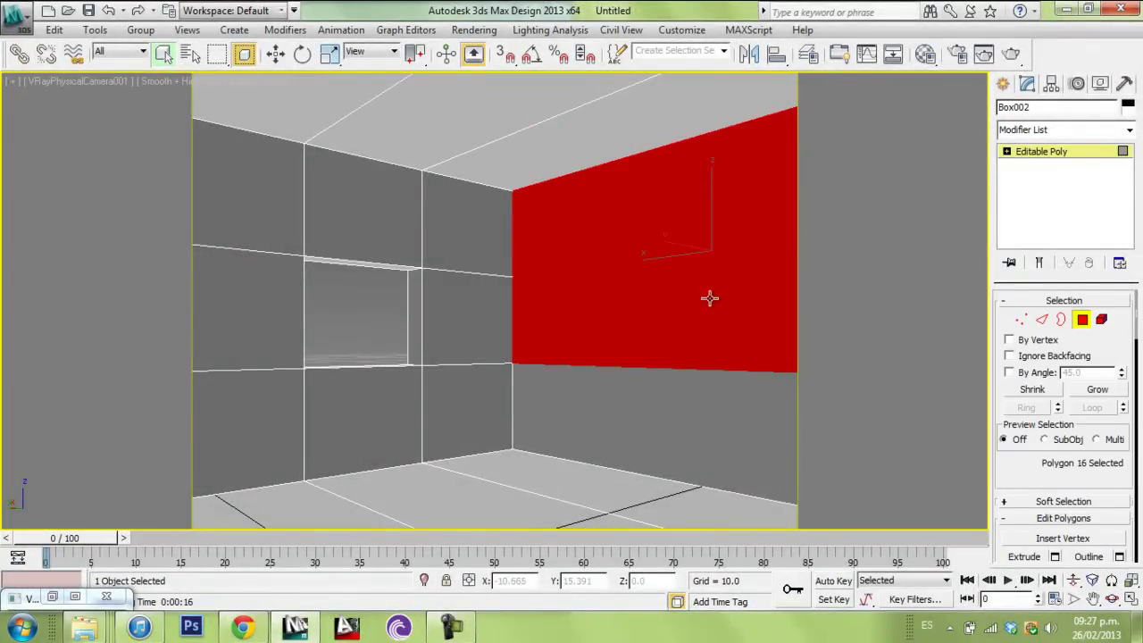
left_click(694, 416, "ctrl")
key("m")
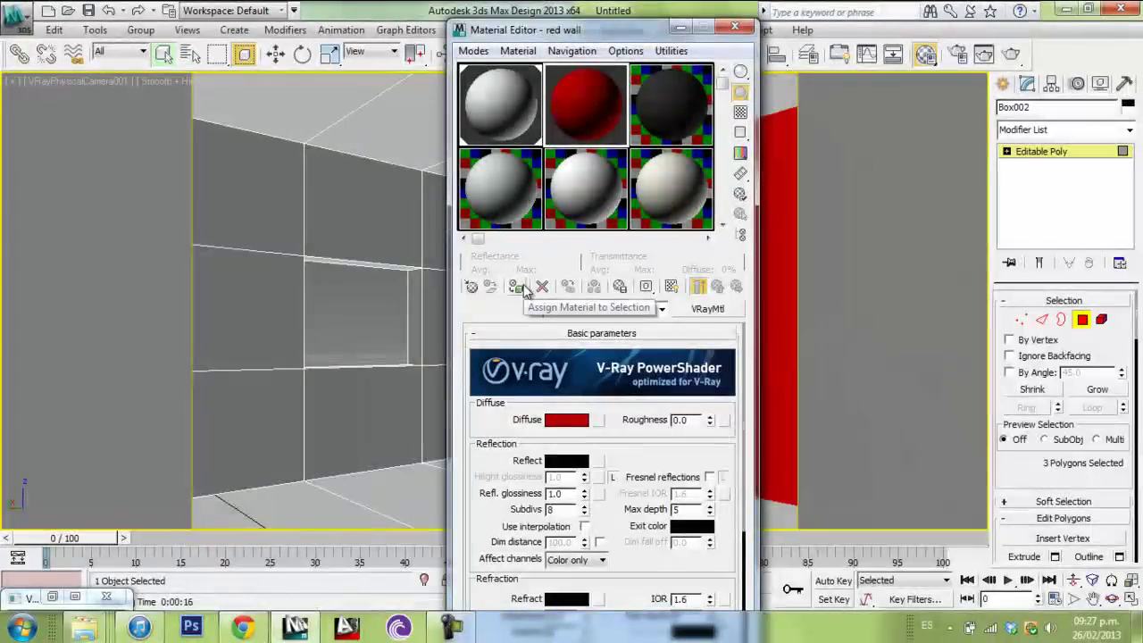
left_click(522, 288)
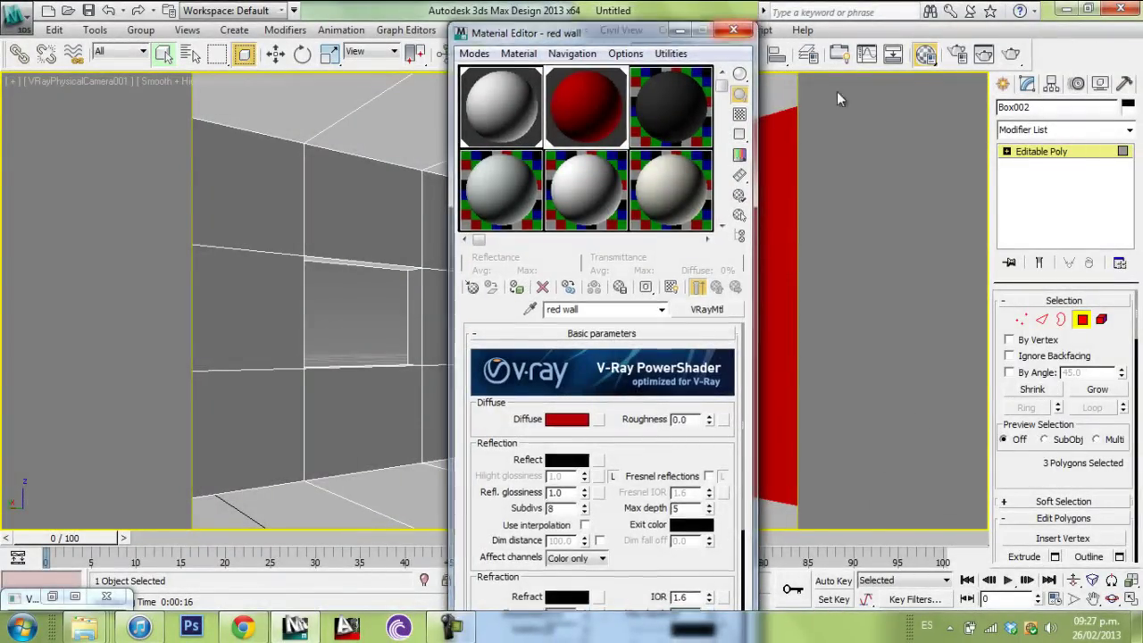
left_click(735, 27)
left_click(1101, 319)
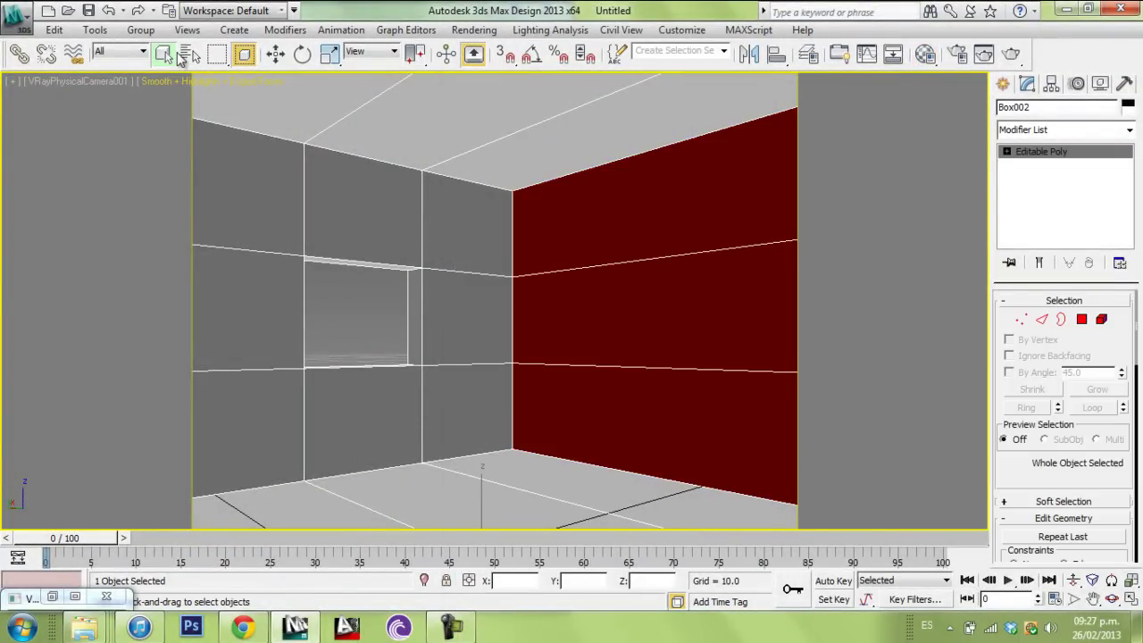
left_click(382, 310)
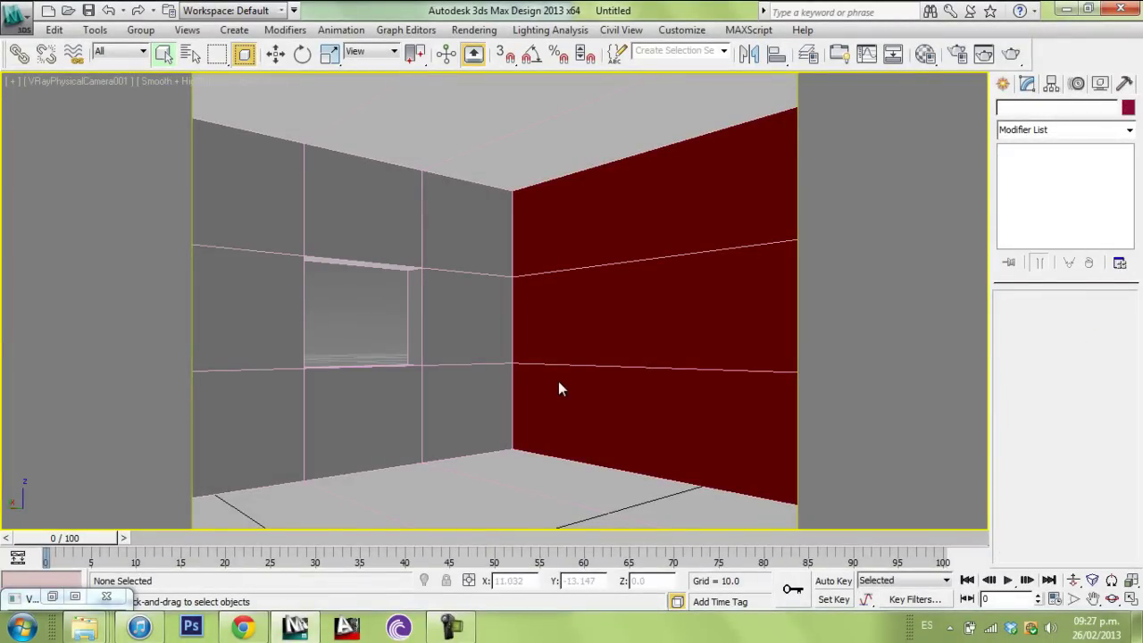
Step: Create a VRaySun outside the house in the Top view, aimed toward the window side, and accept its sky environment
left_click(1131, 599)
middle_click(187, 153)
scroll(248, 189, "down", 6)
middle_click_drag(289, 247, 271, 209)
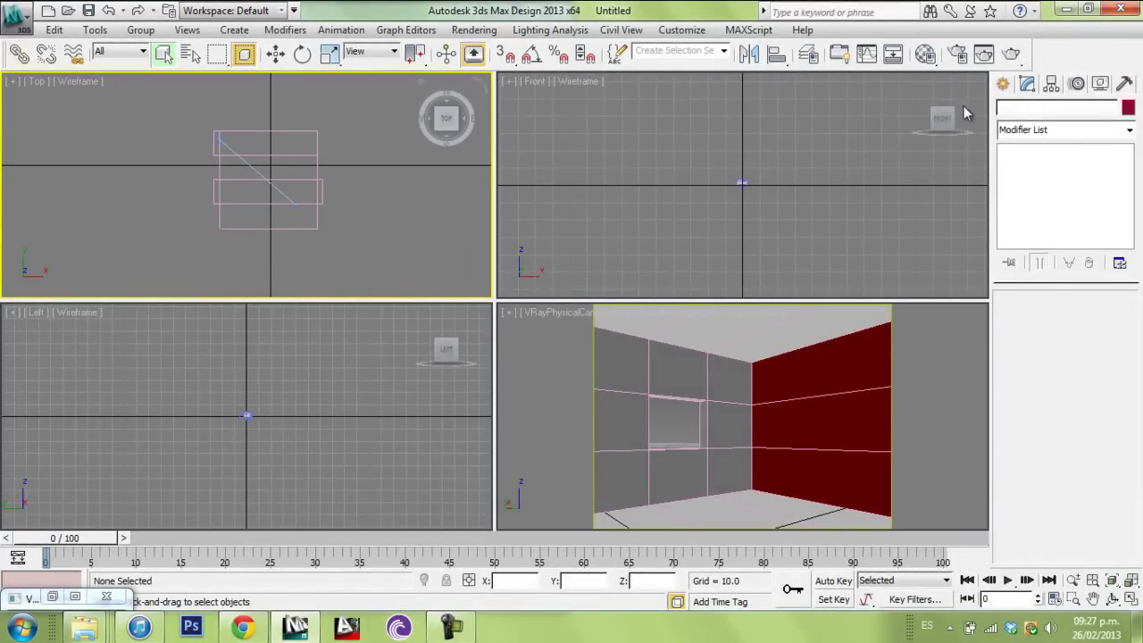
left_click(1003, 83)
left_click(1050, 110)
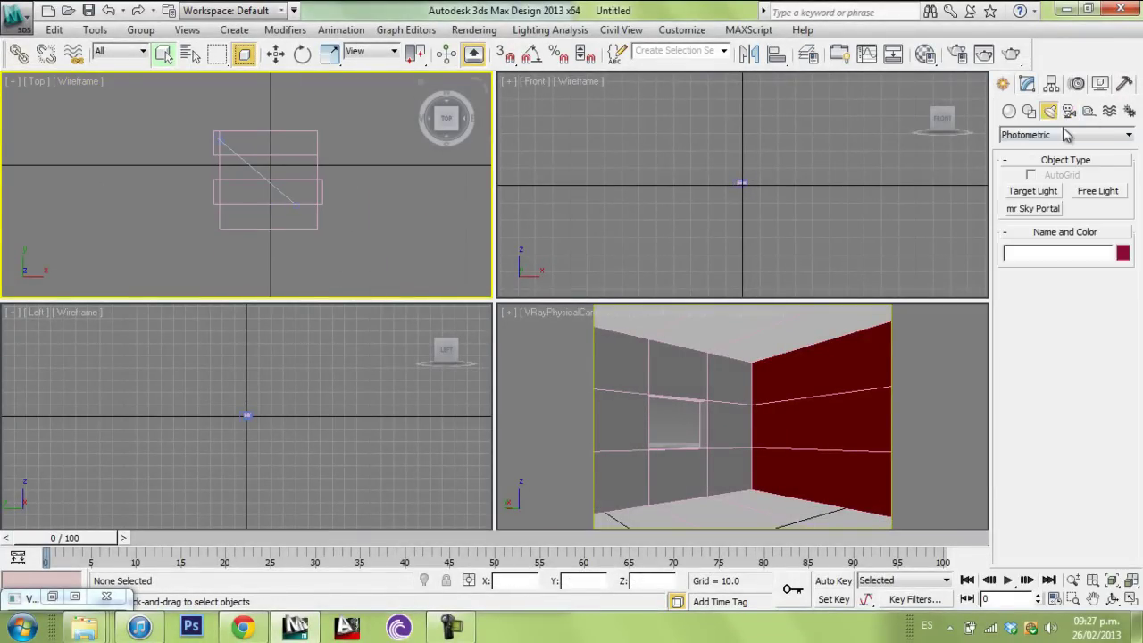
left_click(1062, 134)
left_click(1038, 174)
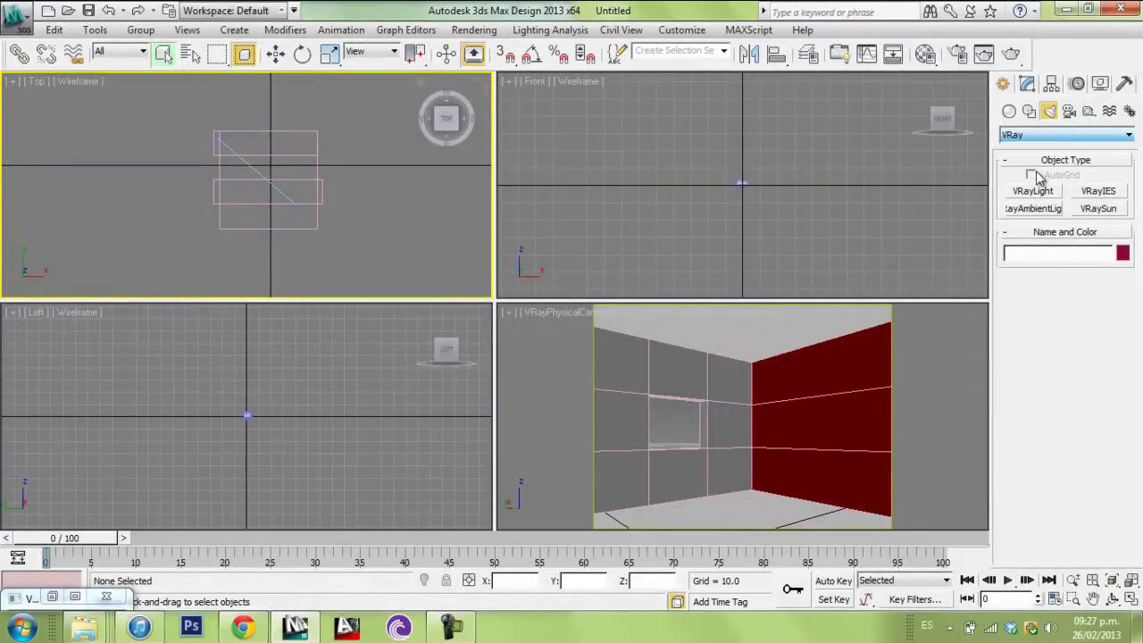
left_click(1099, 208)
middle_click_drag(286, 220, 253, 194)
left_click_drag(349, 138, 268, 185)
left_click(603, 366)
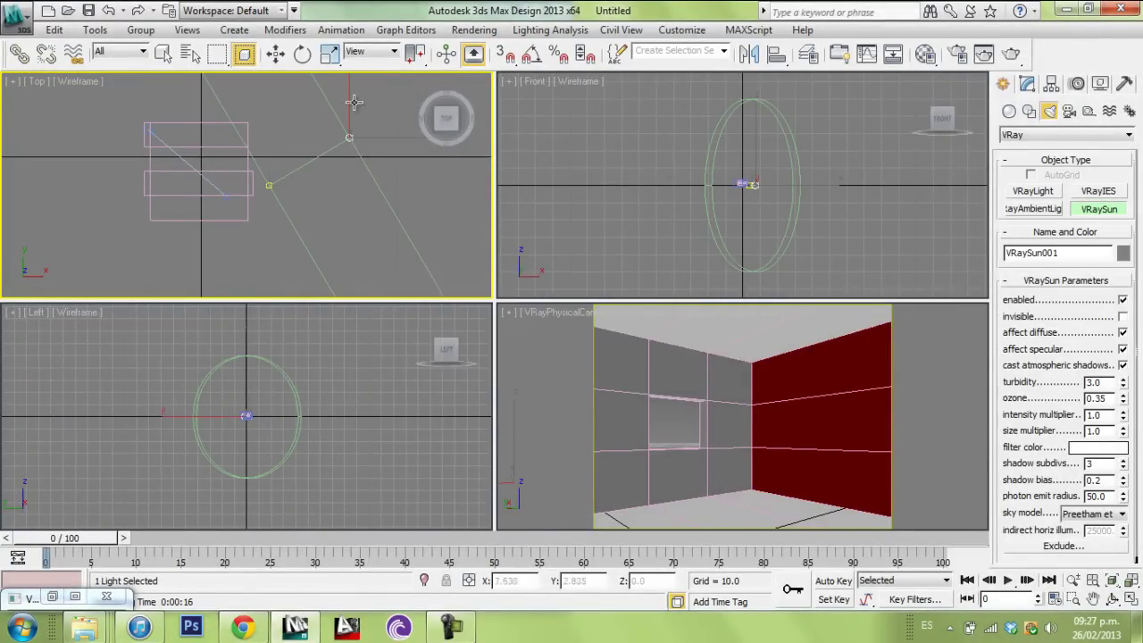
Step: Raise the VRaySun above the house in the Front view to a height of about 5.9
left_click(275, 61)
middle_click_drag(765, 136, 739, 167)
scroll(720, 156, "up", 4)
mouse_move(723, 174)
left_mouse_down()
mouse_move(724, 145)
mouse_move(728, 154)
left_mouse_up()
scroll(683, 245, "up", 4)
middle_click_drag(686, 231, 736, 204)
scroll(736, 200, "up", 2)
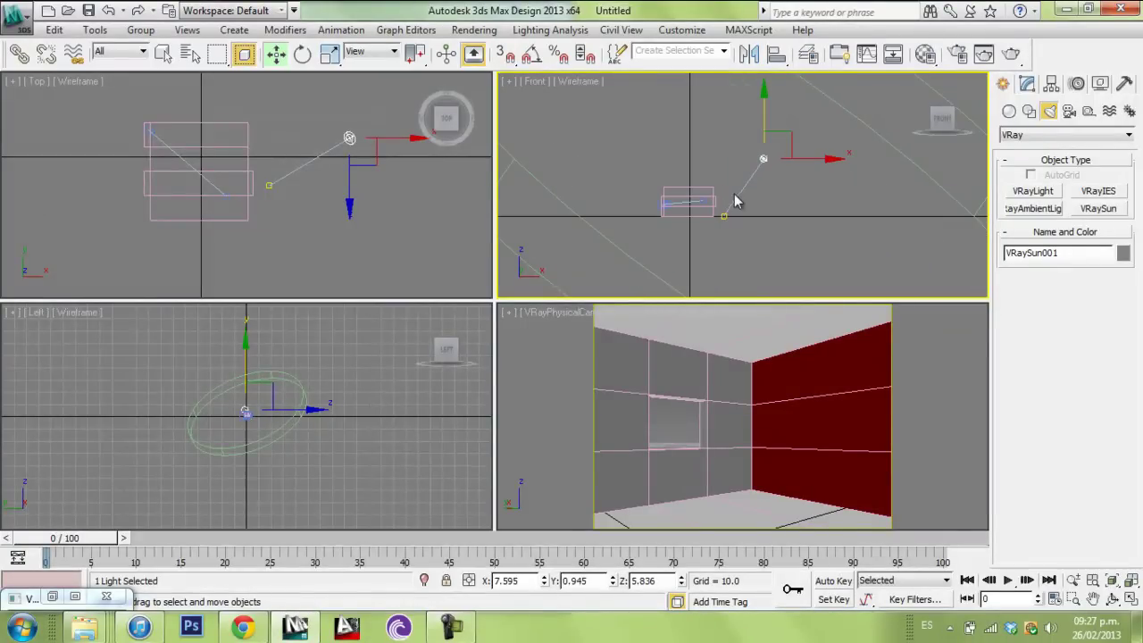
left_click_drag(764, 112, 775, 110)
middle_click_drag(331, 222, 351, 236)
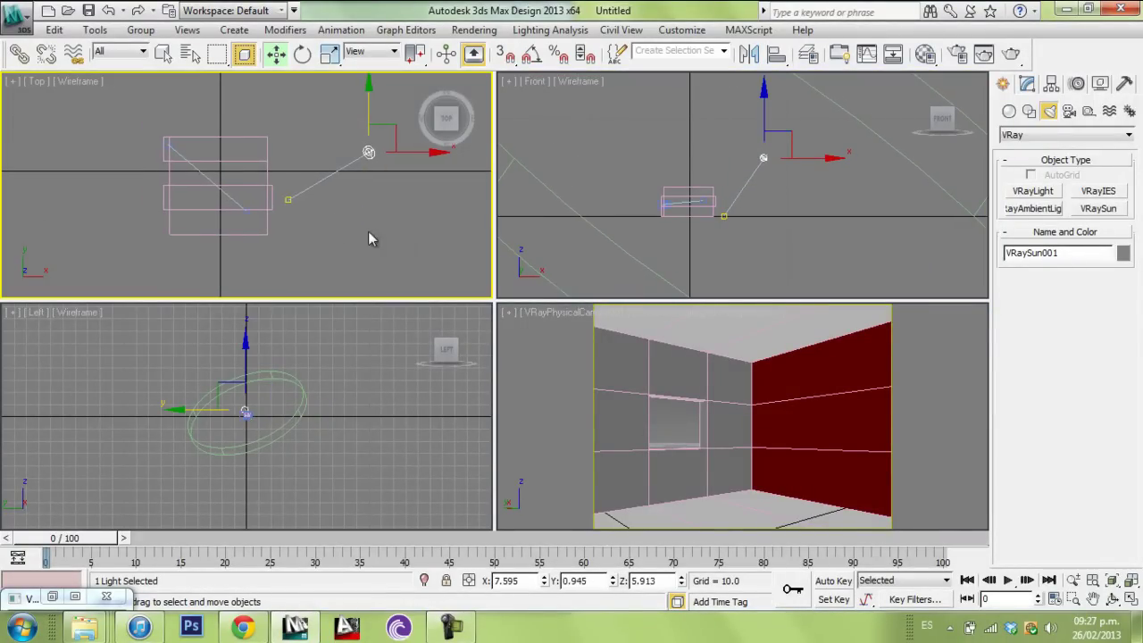
Step: For the camera view's render setup, enable V-Ray indirect illumination and use Light cache for secondary bounces
left_click(674, 432)
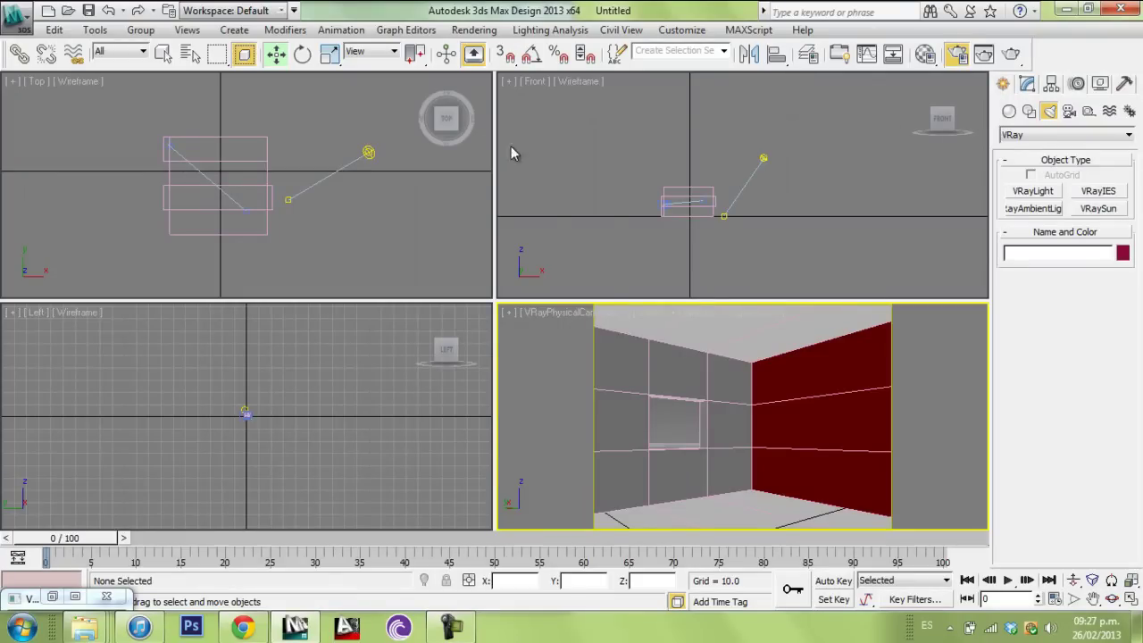
key("F10")
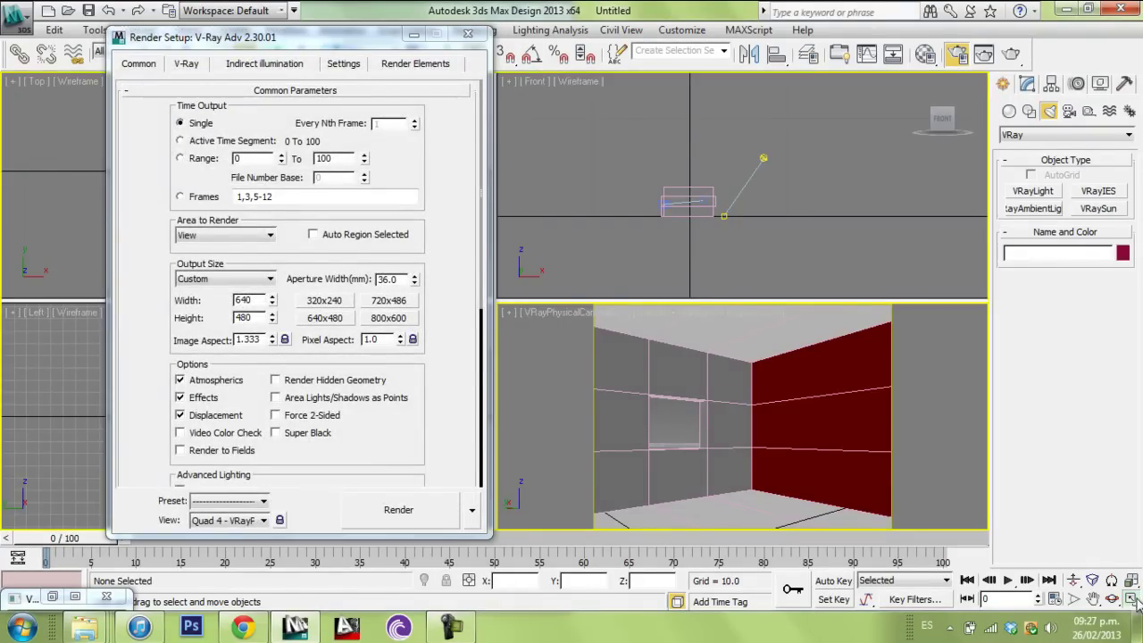
key("alt+w")
left_click_drag(312, 36, 617, 36)
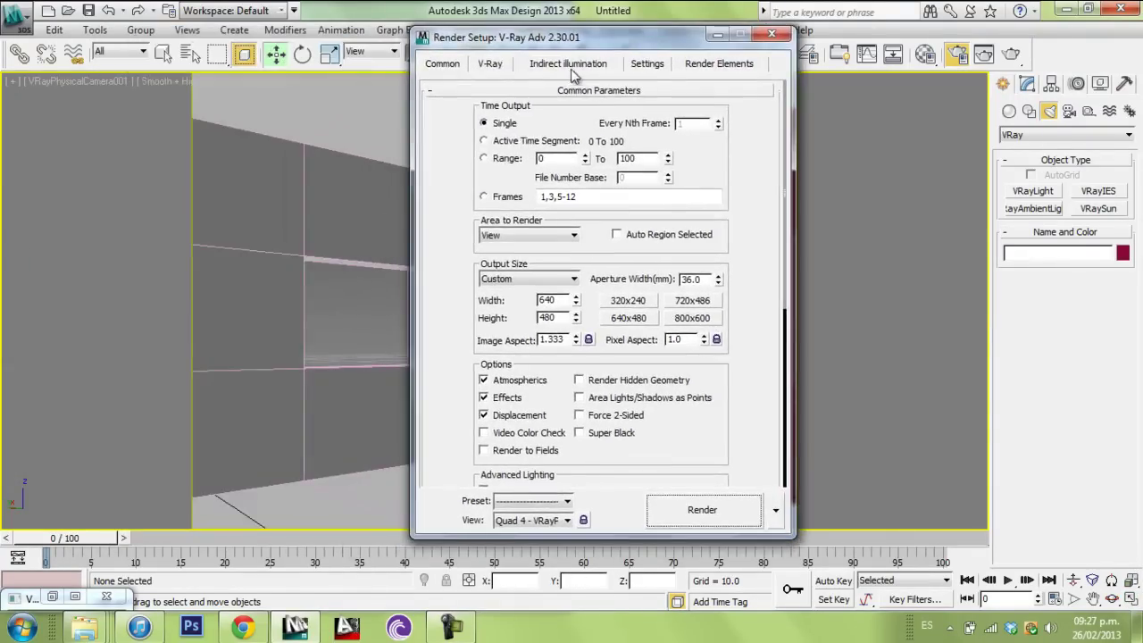
left_click(570, 66)
left_click(435, 112)
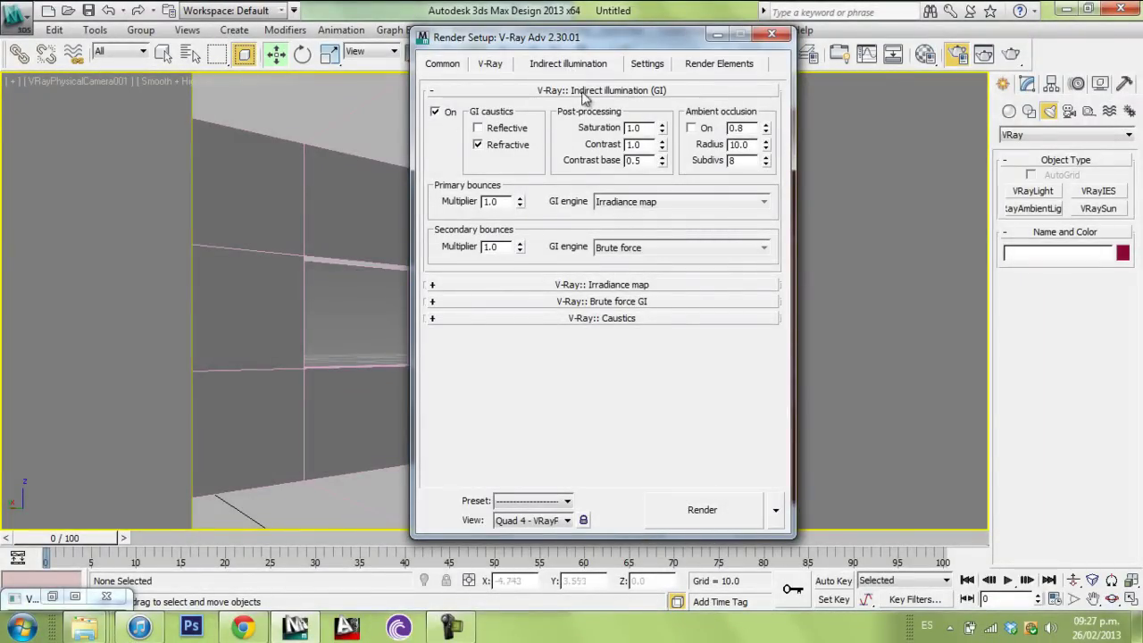
left_click(644, 250)
left_click(636, 304)
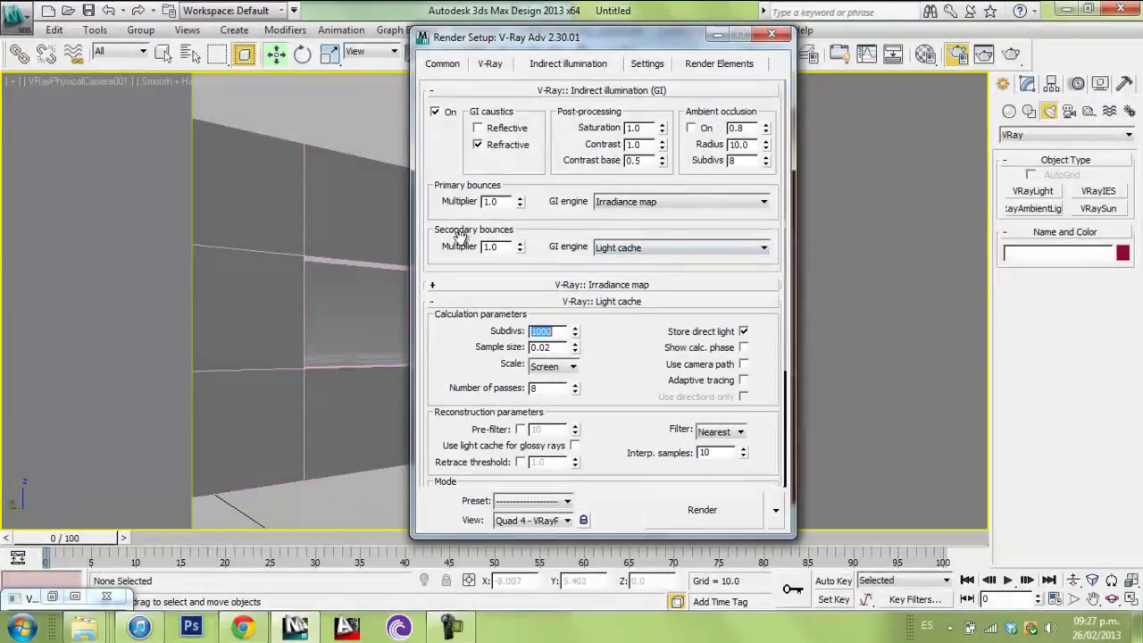
Step: Set the light cache subdivs to 500
scroll(459, 237, "down", 2)
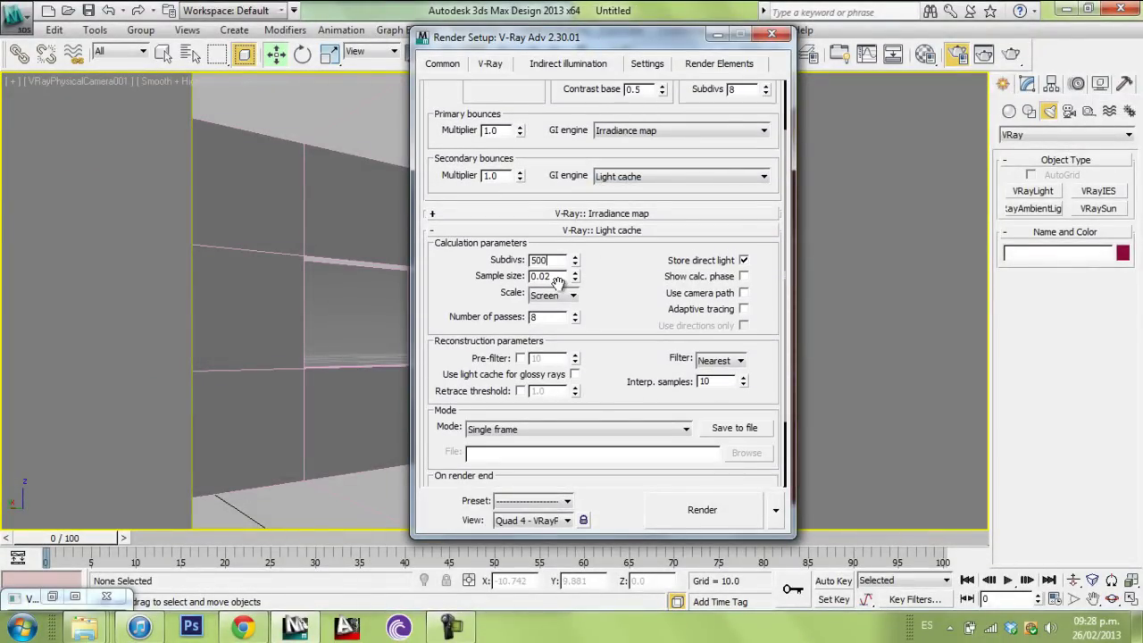
scroll(613, 279, "down", 1)
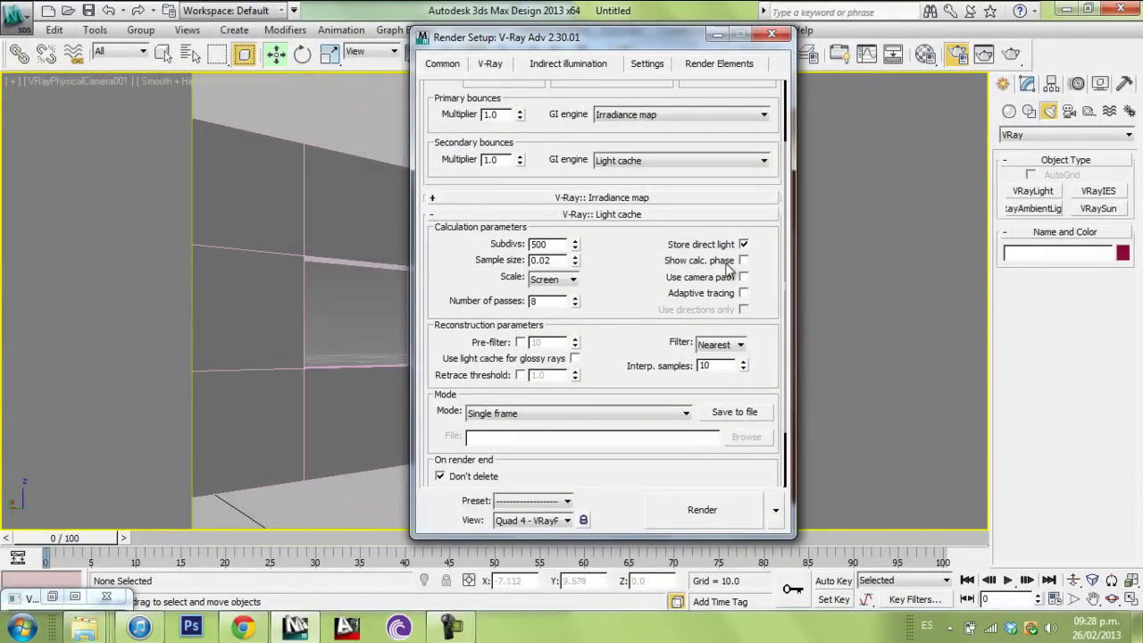
left_click(643, 215)
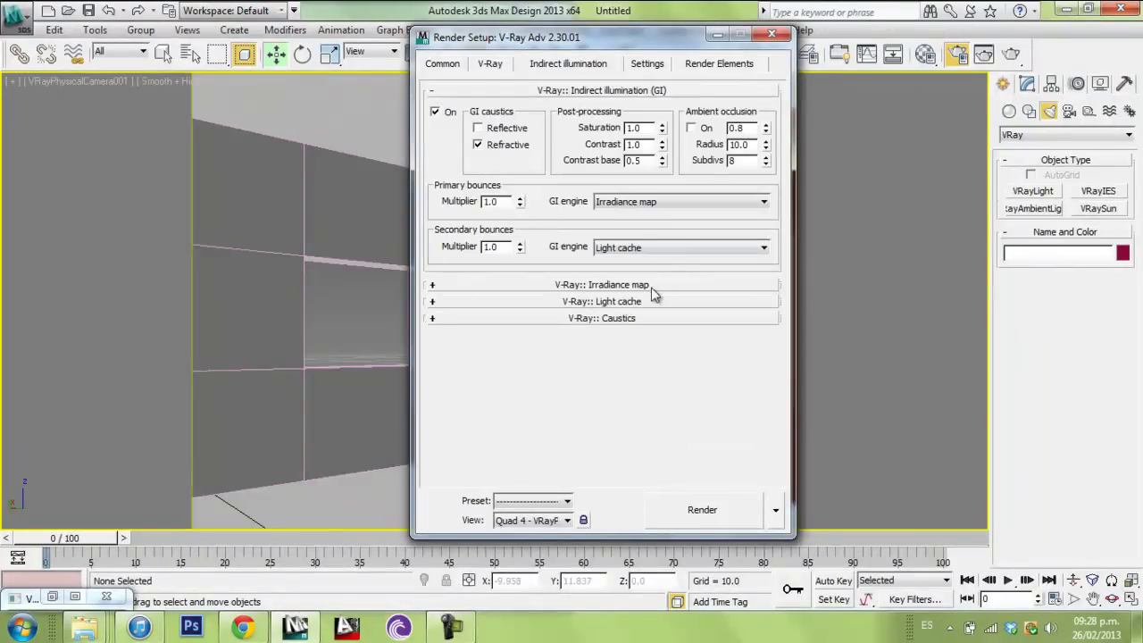
Step: Set the irradiance map preset to Low and enable showing the calculation phase
left_click(651, 286)
left_click(625, 119)
key("Down")
key("Down")
key("Return")
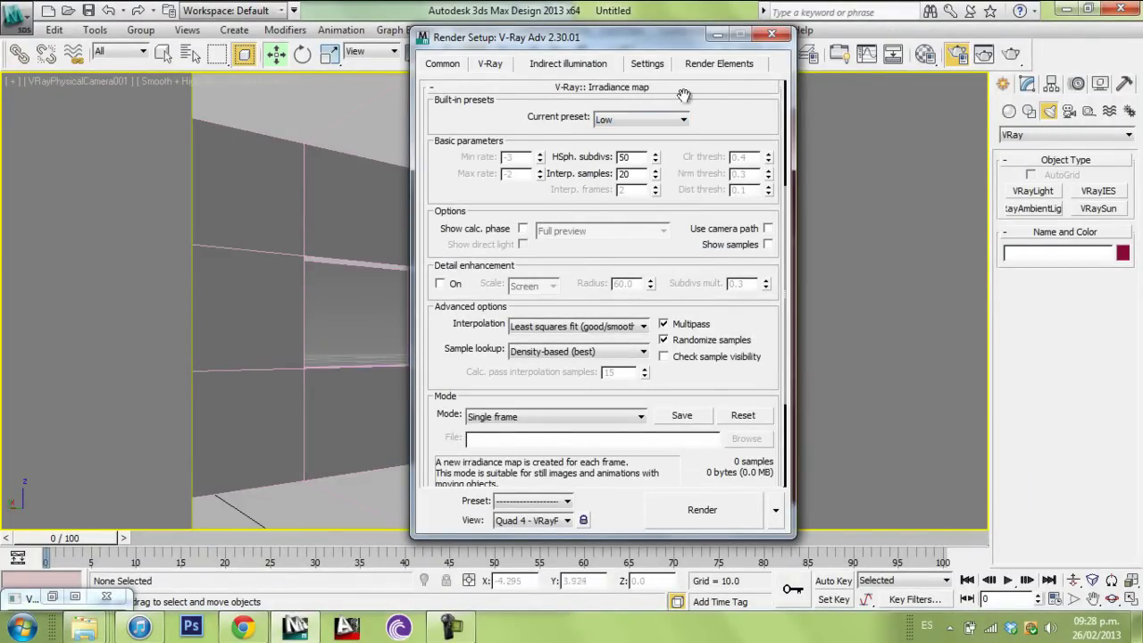
left_click(522, 230)
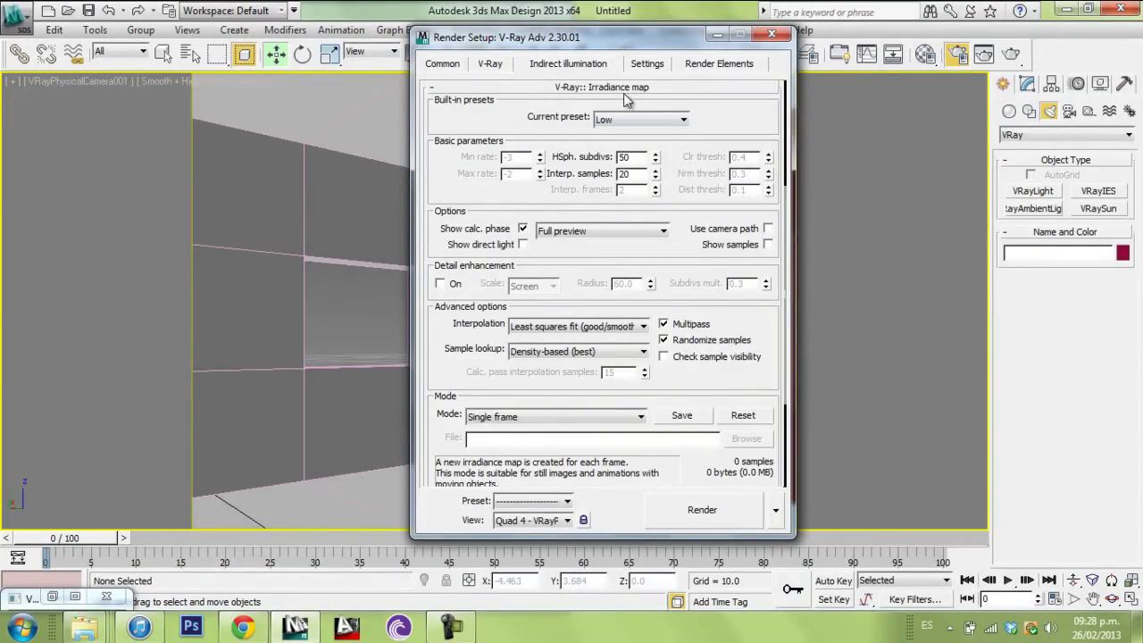
left_click(625, 89)
Step: Enable the built-in V-Ray frame buffer
left_click(490, 66)
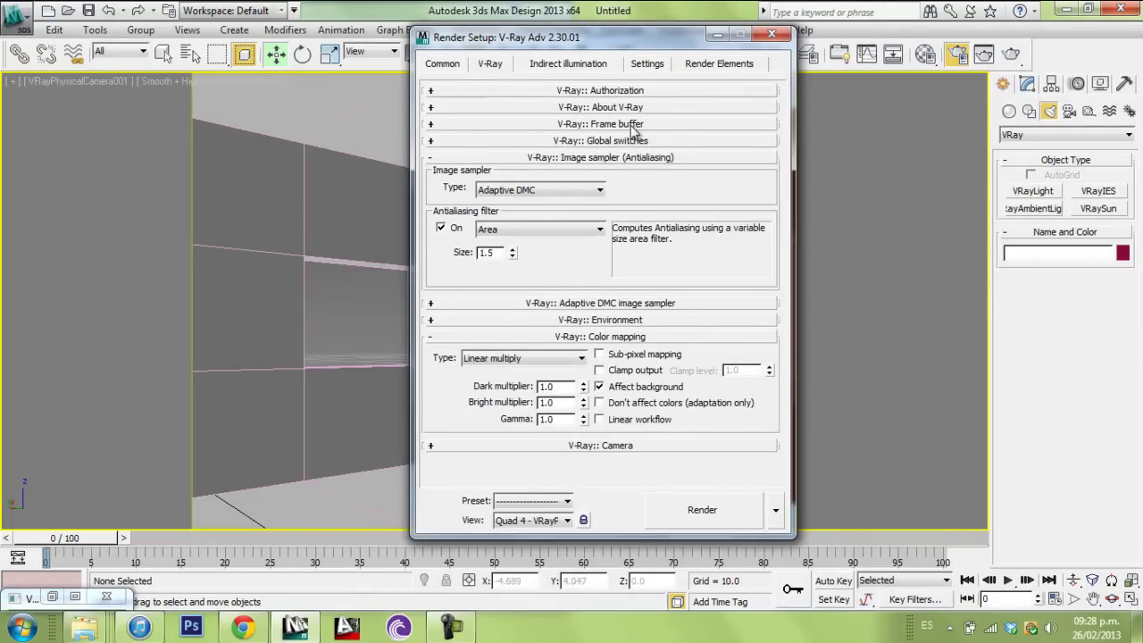
left_click(616, 124)
left_click(491, 145)
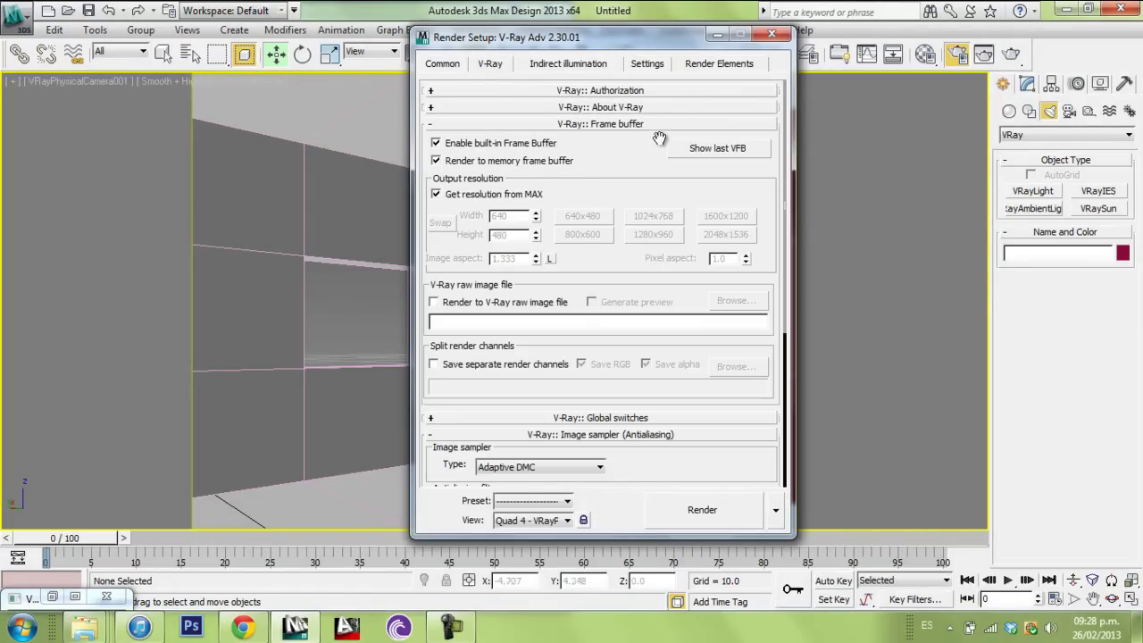
left_click(633, 126)
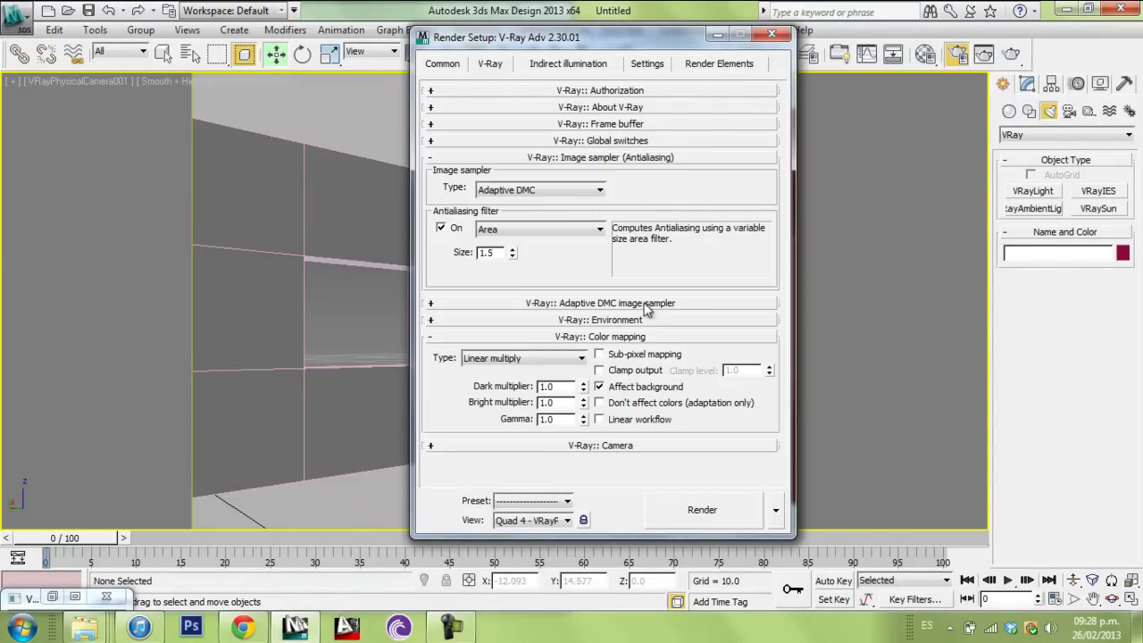
Step: Set the color mapping type to Reinhard with Linear workflow enabled and close the render setup
left_click(525, 358)
left_click(487, 447)
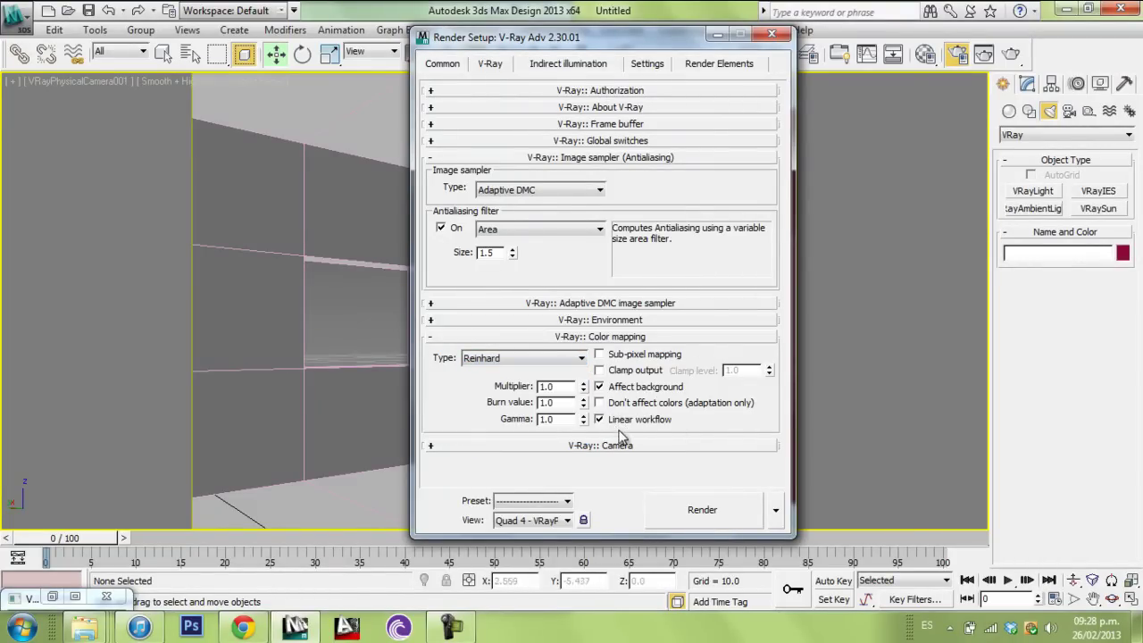
left_click(625, 337)
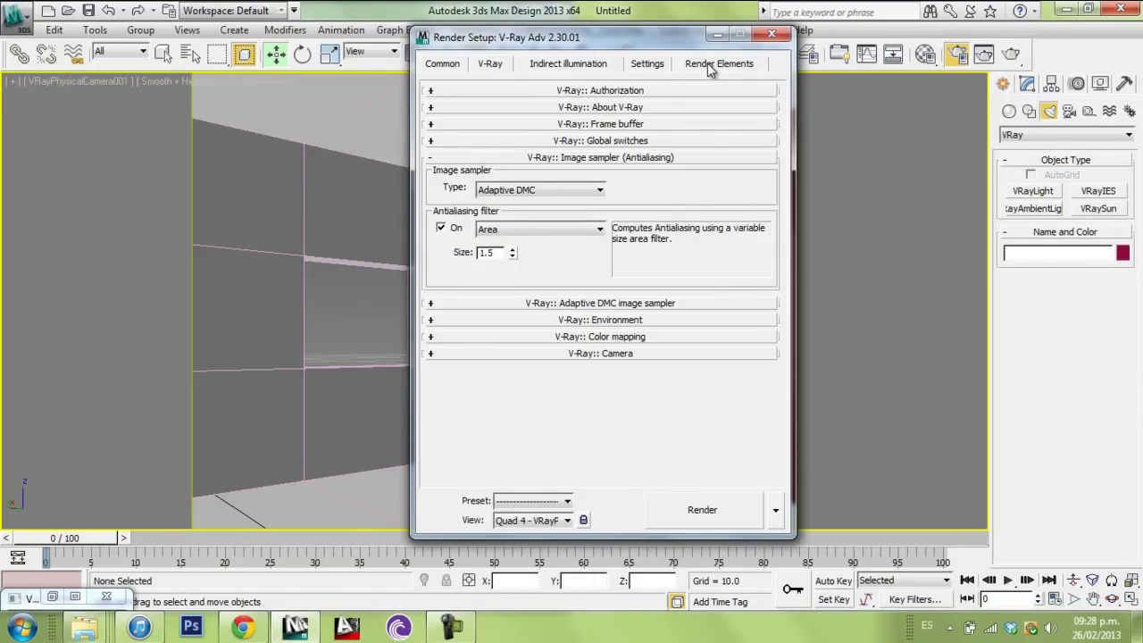
left_click(771, 36)
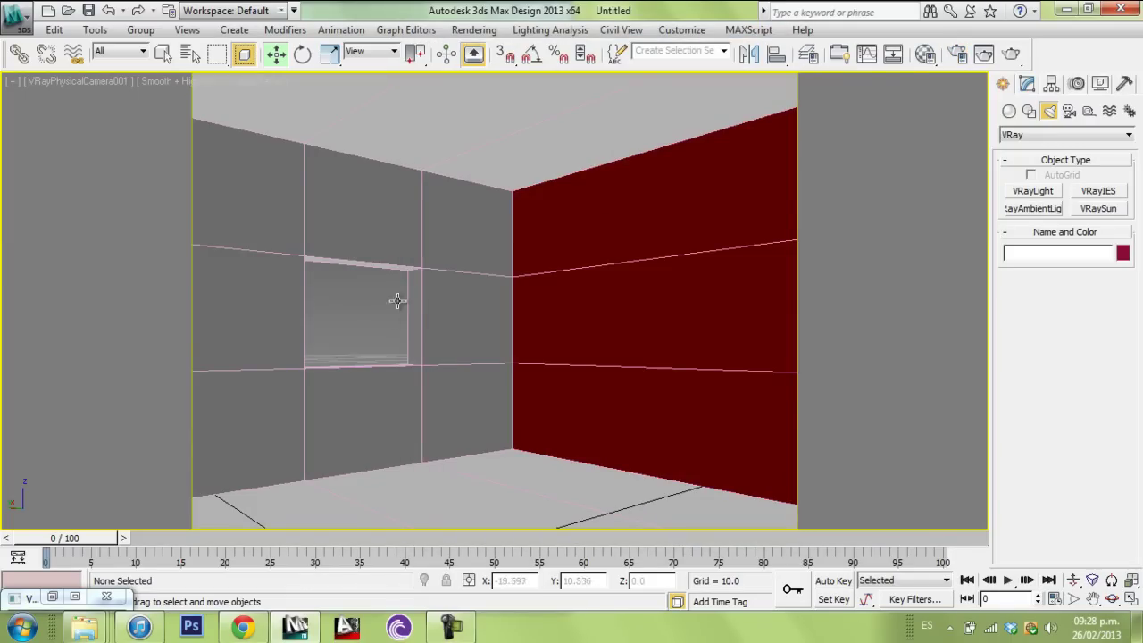
Step: Render the camera view and examine the interior lighting in the V-Ray frame buffer
left_click(1010, 56)
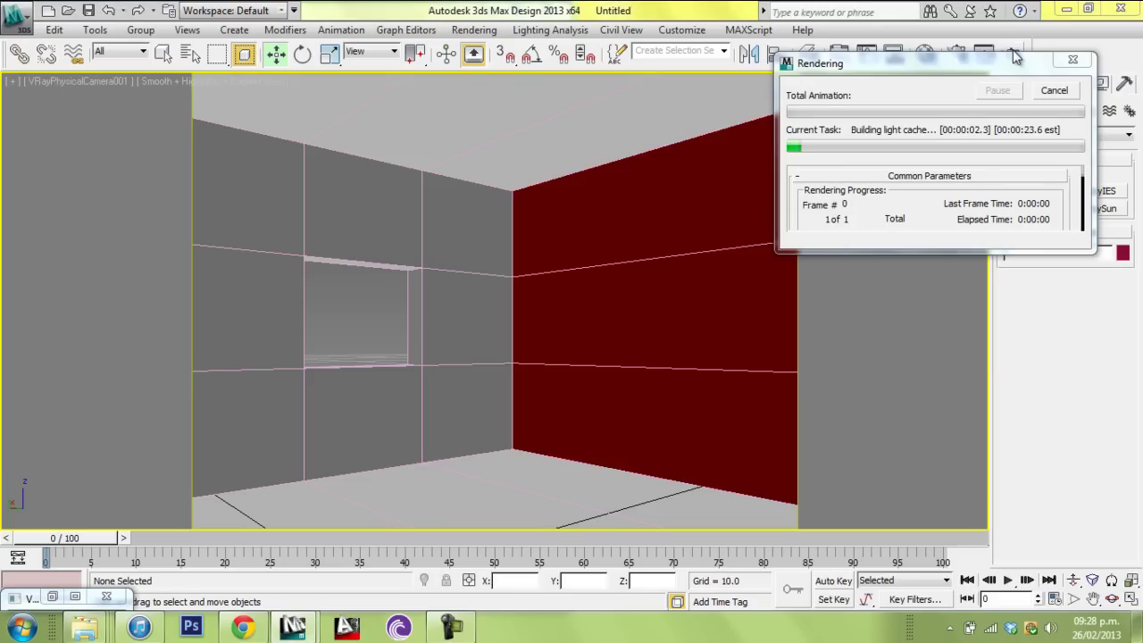
mouse_move(294, 627)
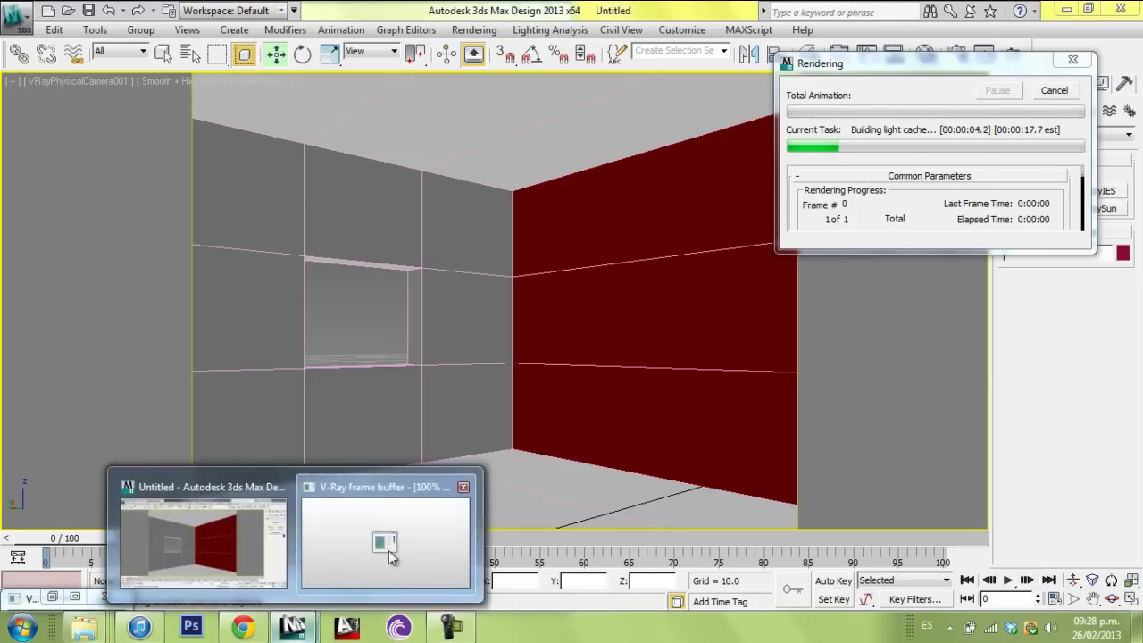
left_click(390, 556)
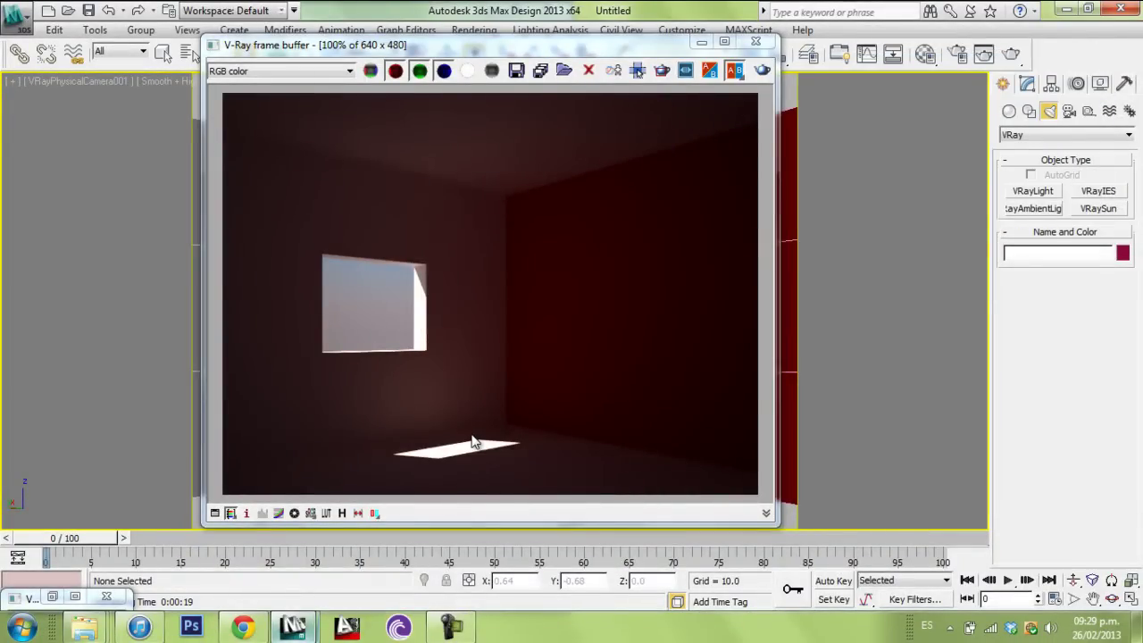
left_click(755, 42)
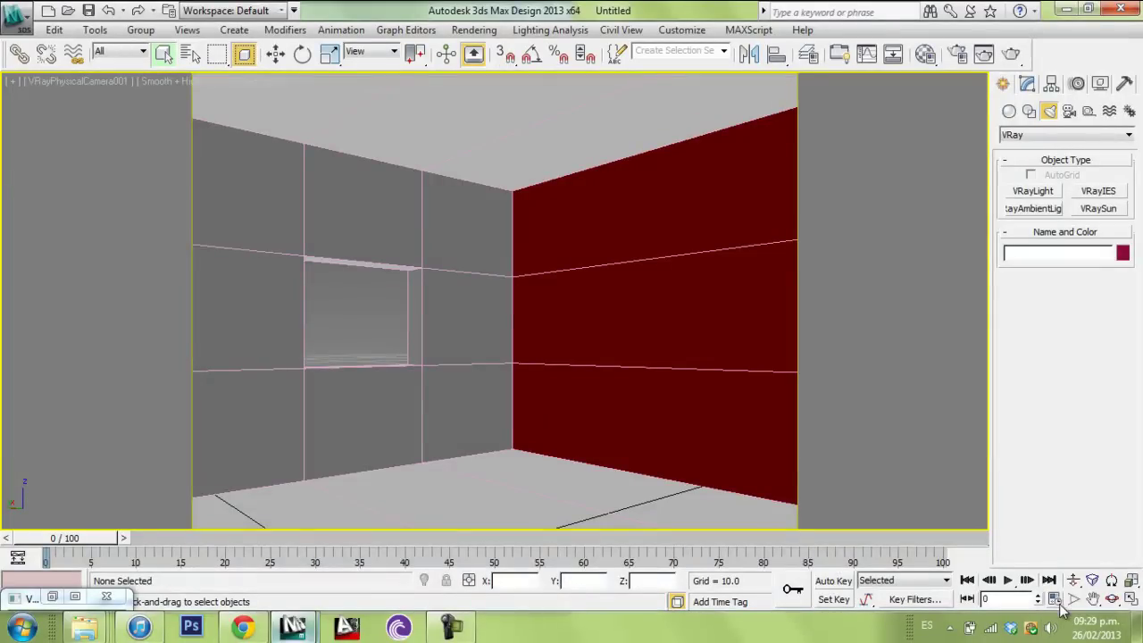
Step: Set the VRay physical camera's f-number to 6
left_click(1131, 599)
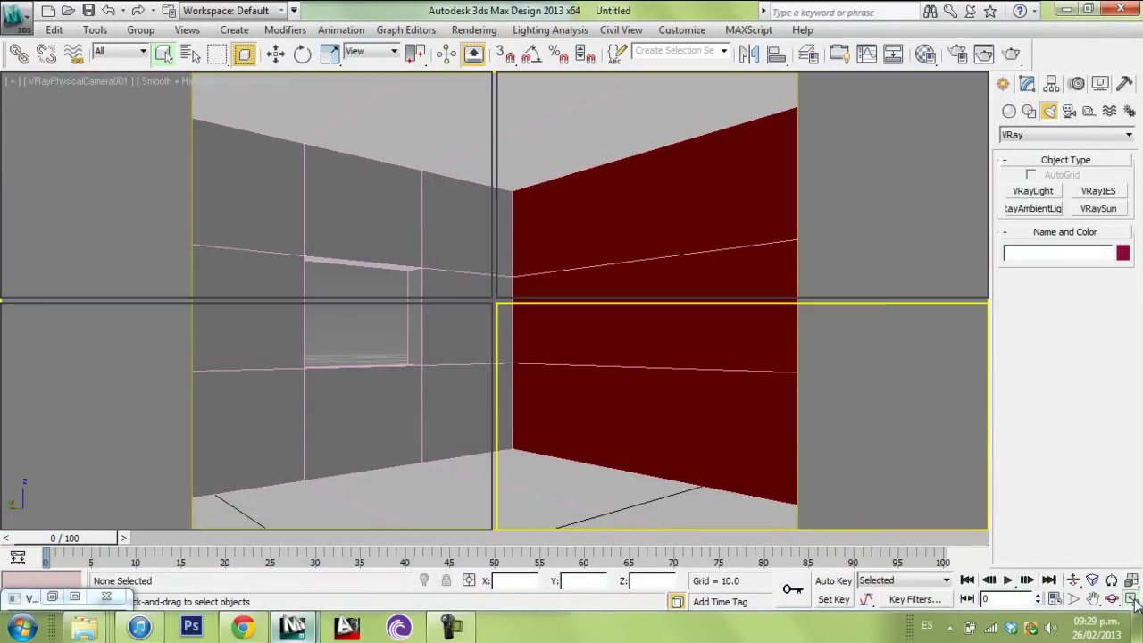
scroll(157, 134, "up", 5)
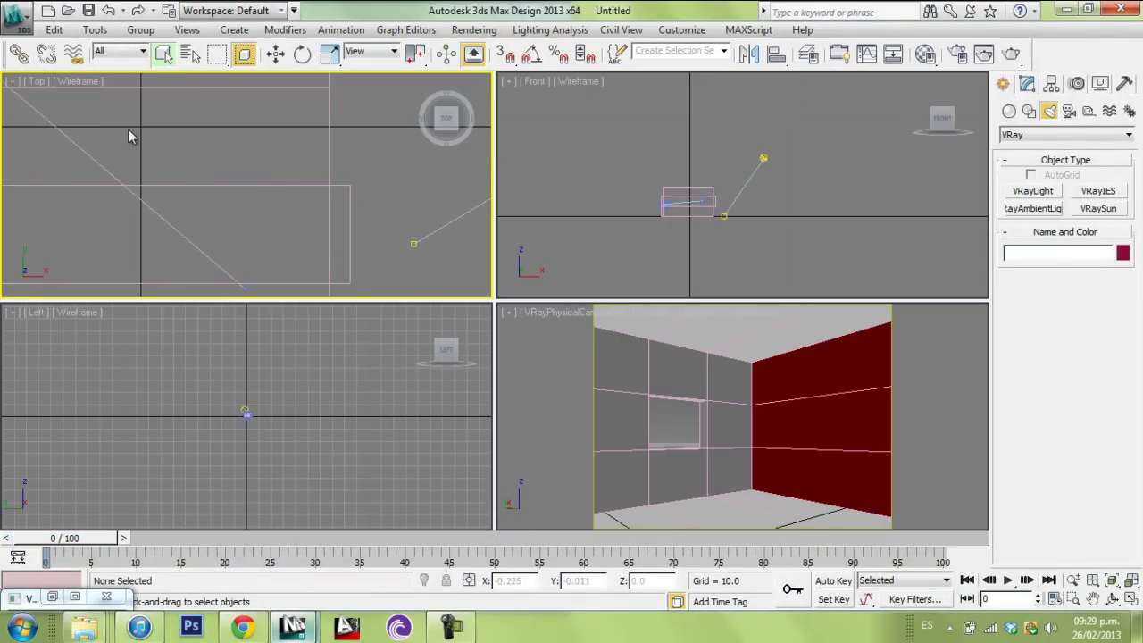
left_click_drag(212, 172, 202, 182)
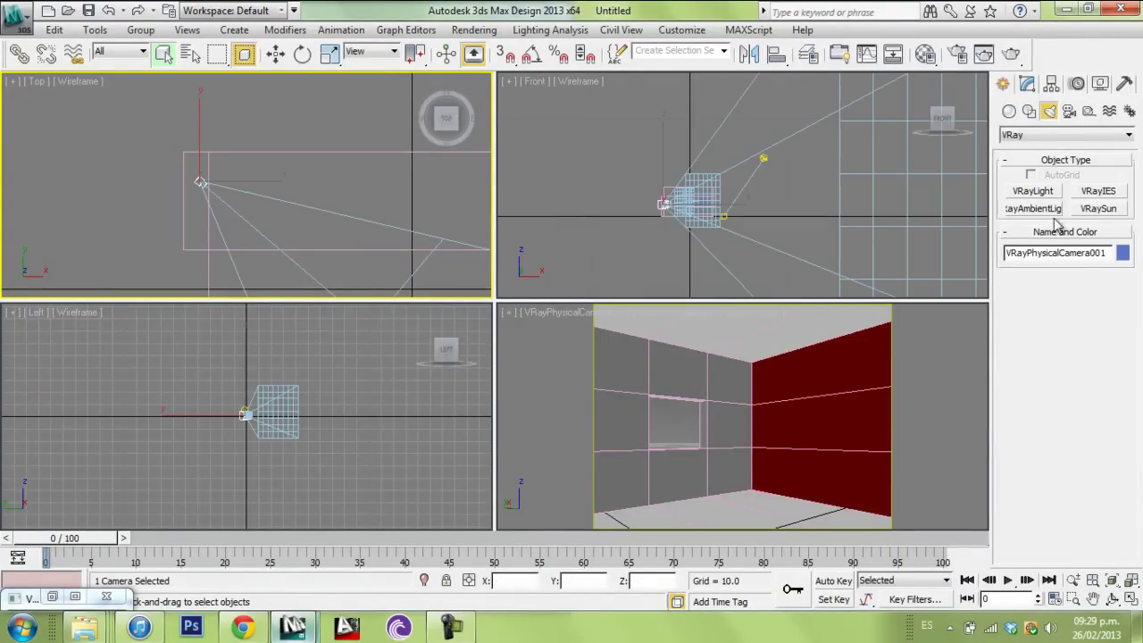
left_click(1027, 83)
scroll(1065, 422, "up", 4)
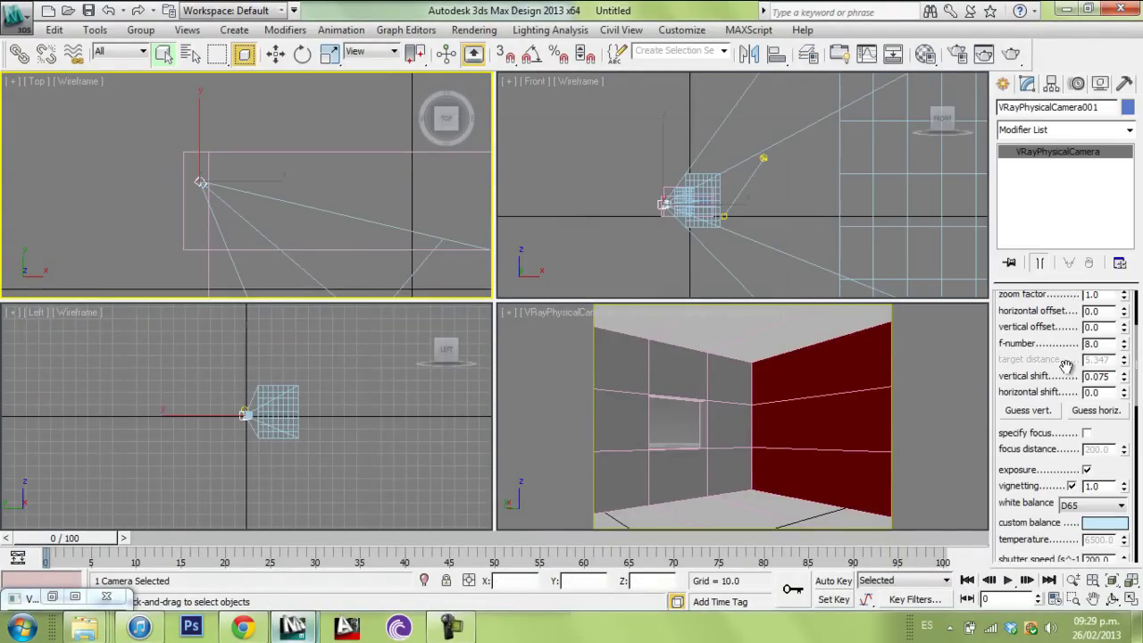
scroll(1065, 422, "up", 1)
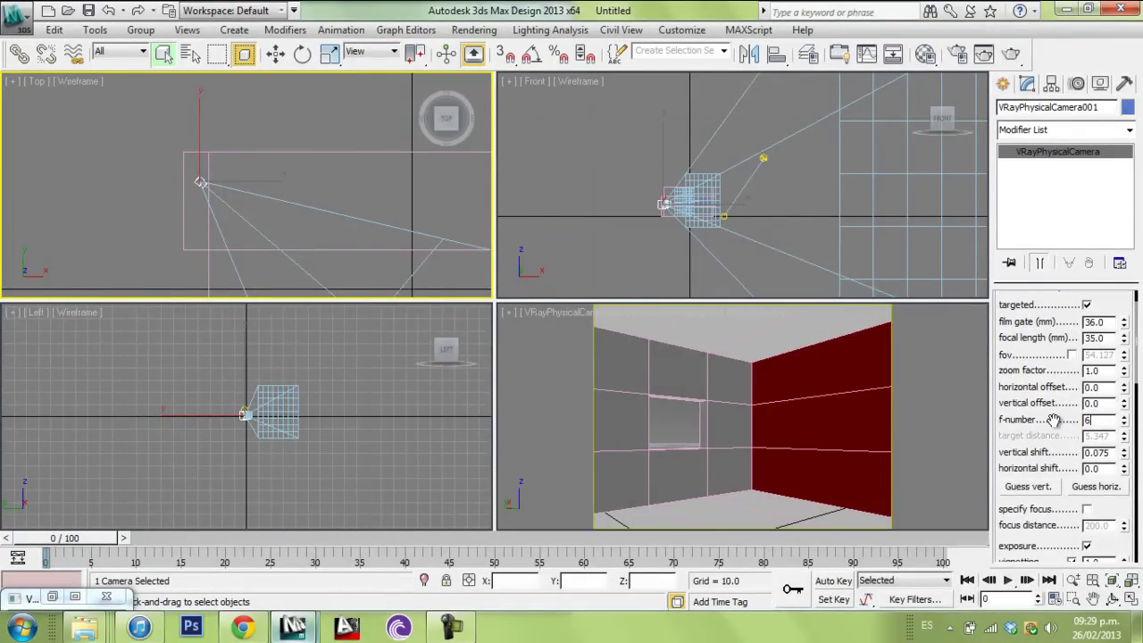
key("Return")
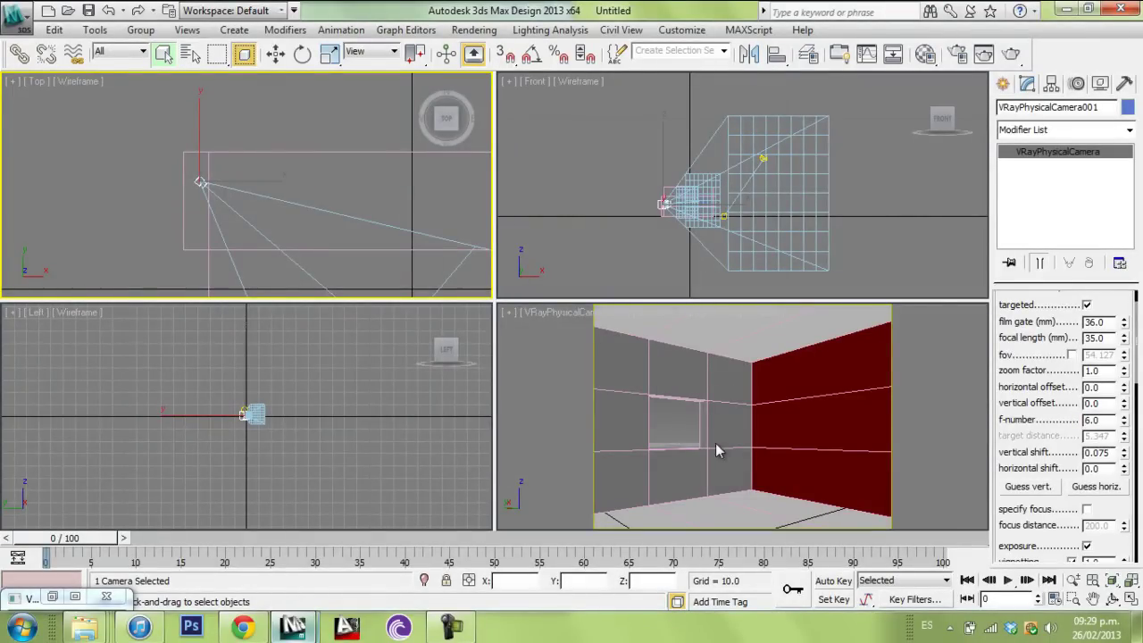
left_click(668, 426)
middle_click_drag(299, 202, 259, 136)
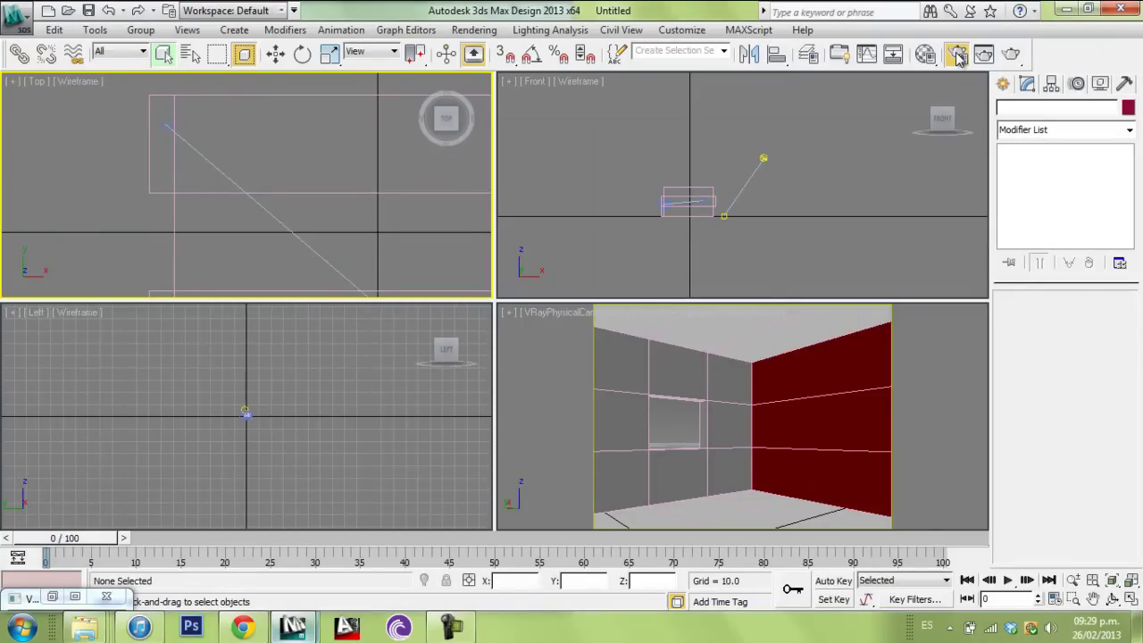
Step: Set the V-Ray color mapping gamma to 2.2 and close the render setup
key("F10")
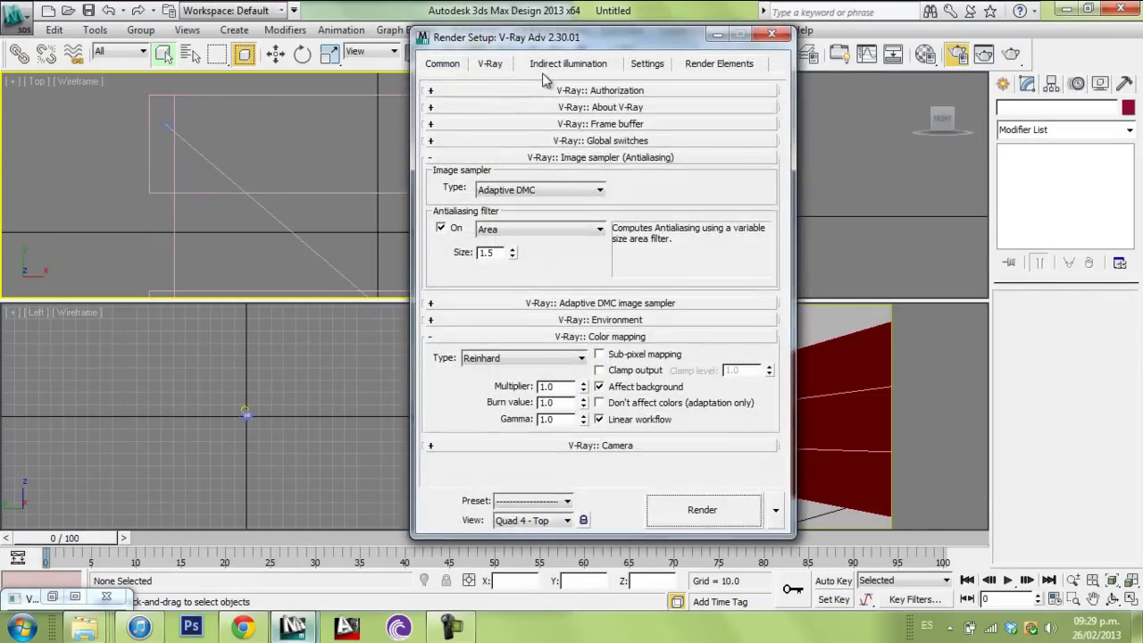
left_click_drag(530, 41, 493, 26)
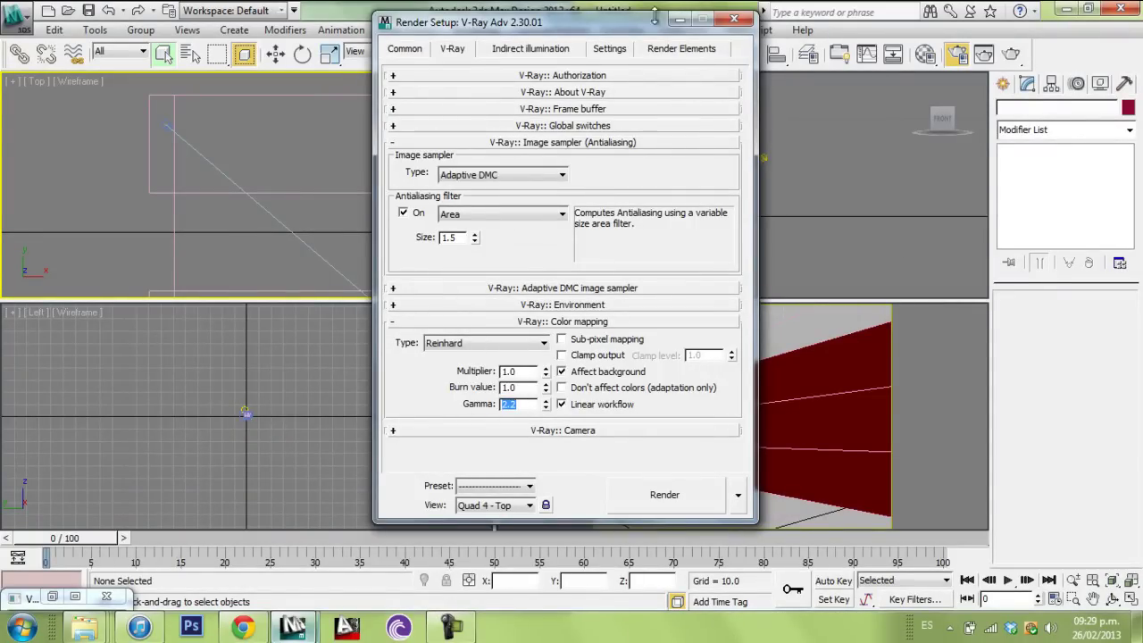
left_click(735, 19)
left_click(671, 439)
Step: Set the VRay physical camera's f-number to 7
left_click(166, 125)
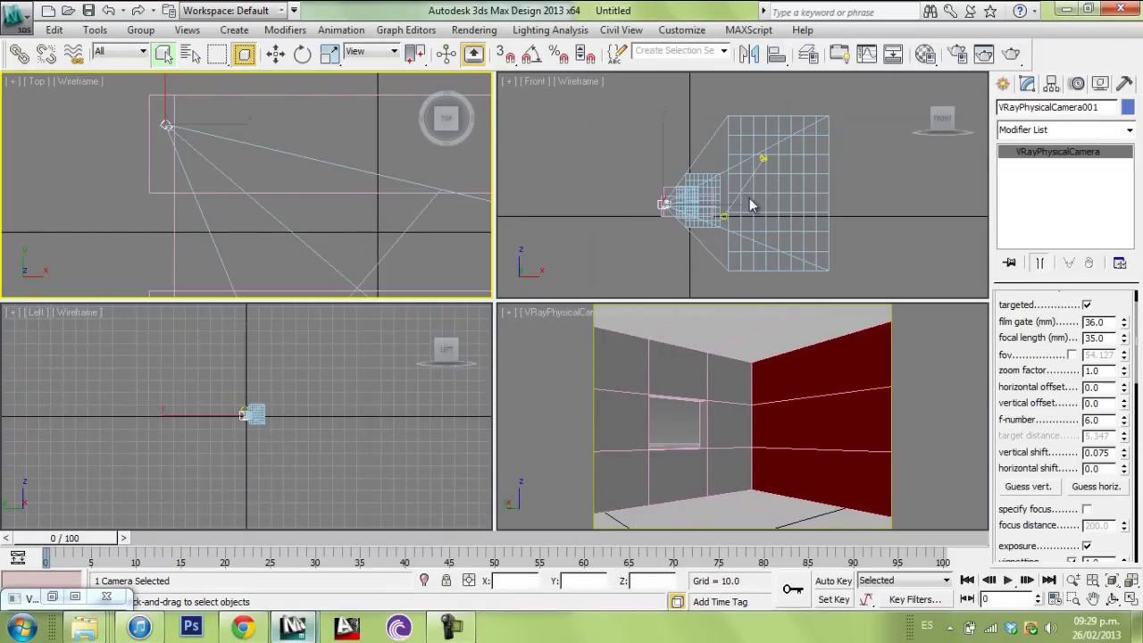
type("7")
key("Return")
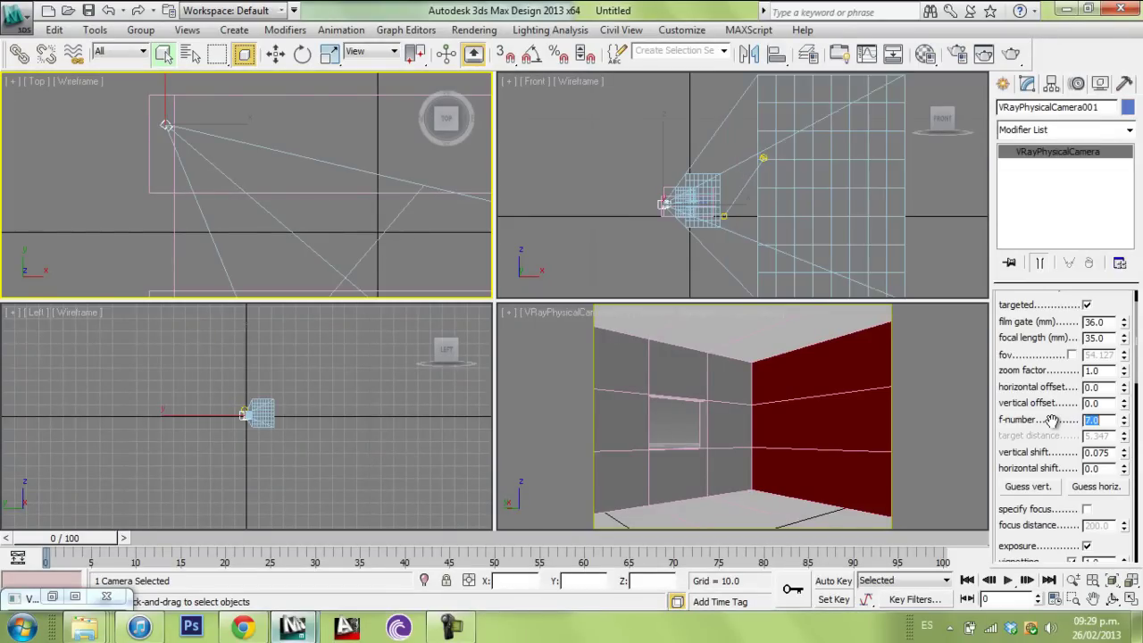
left_click(686, 414)
Step: Render the camera view, examine the room's brightness in the V-Ray frame buffer and minimize the buffer
left_click(983, 53)
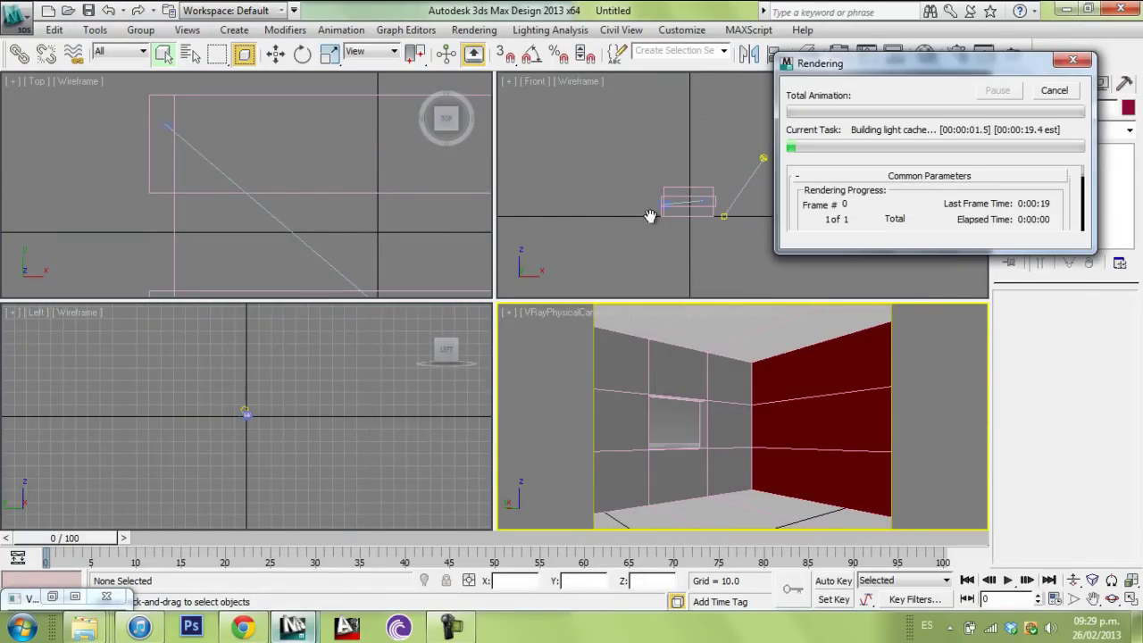
mouse_move(335, 622)
left_click(395, 556)
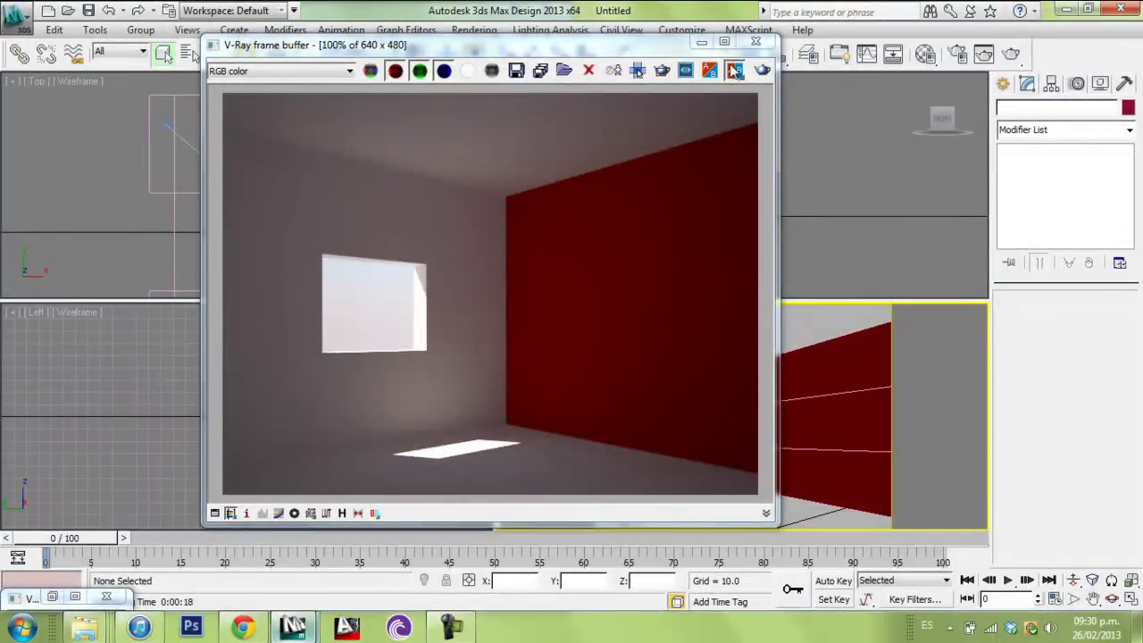
left_click(703, 43)
Step: Widen the room's window by moving the vertices along one of its vertical edges outward, then leave vertex editing
left_click(256, 170)
scroll(202, 163, "down", 3)
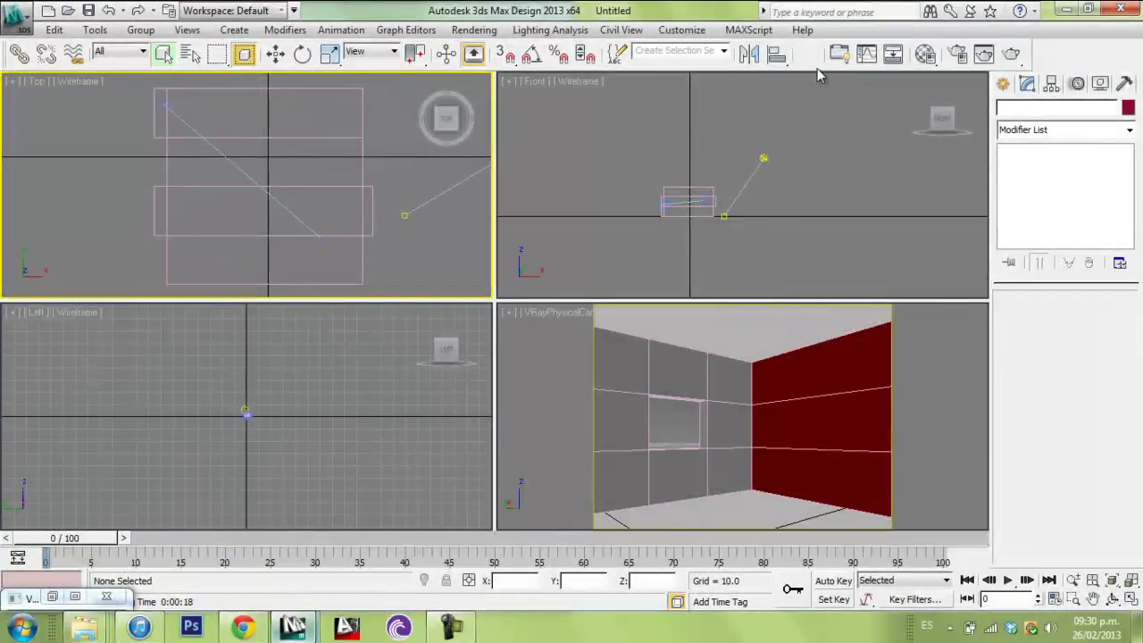
middle_click_drag(328, 216, 219, 191)
left_click(332, 154)
left_click(1023, 319)
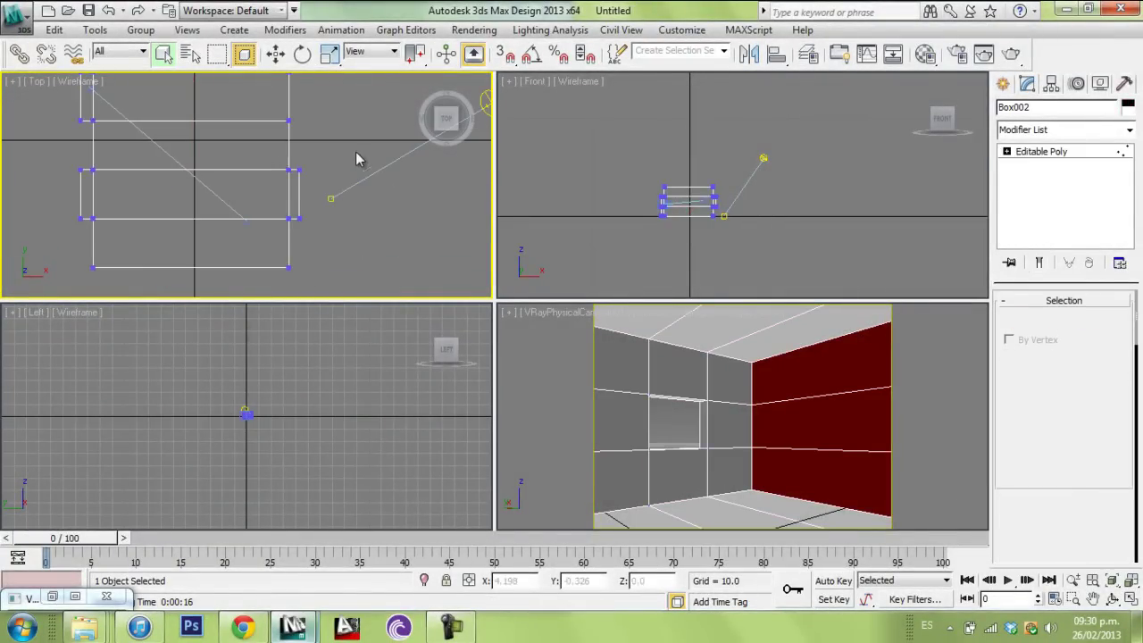
middle_click_drag(357, 158, 389, 180)
left_click_drag(345, 198, 108, 185)
middle_click_drag(630, 231, 684, 212)
middle_click_drag(287, 379, 330, 305)
scroll(270, 373, "up", 5)
middle_click_drag(333, 359, 246, 425)
scroll(247, 335, "up", 4)
middle_click_drag(234, 353, 250, 455)
middle_click_drag(255, 385, 255, 427)
scroll(247, 391, "up", 2)
middle_click_drag(245, 363, 251, 399)
scroll(248, 393, "up", 2)
scroll(242, 391, "down", 1)
left_click(275, 53)
left_click_drag(297, 403, 267, 404)
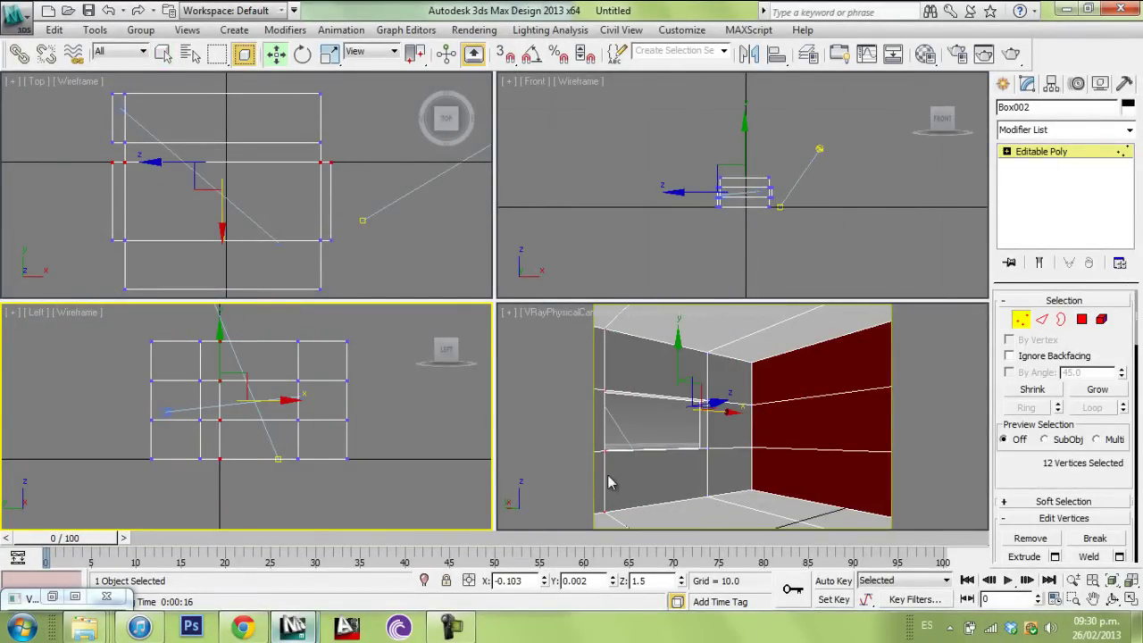
left_click(1022, 321)
left_click(660, 424)
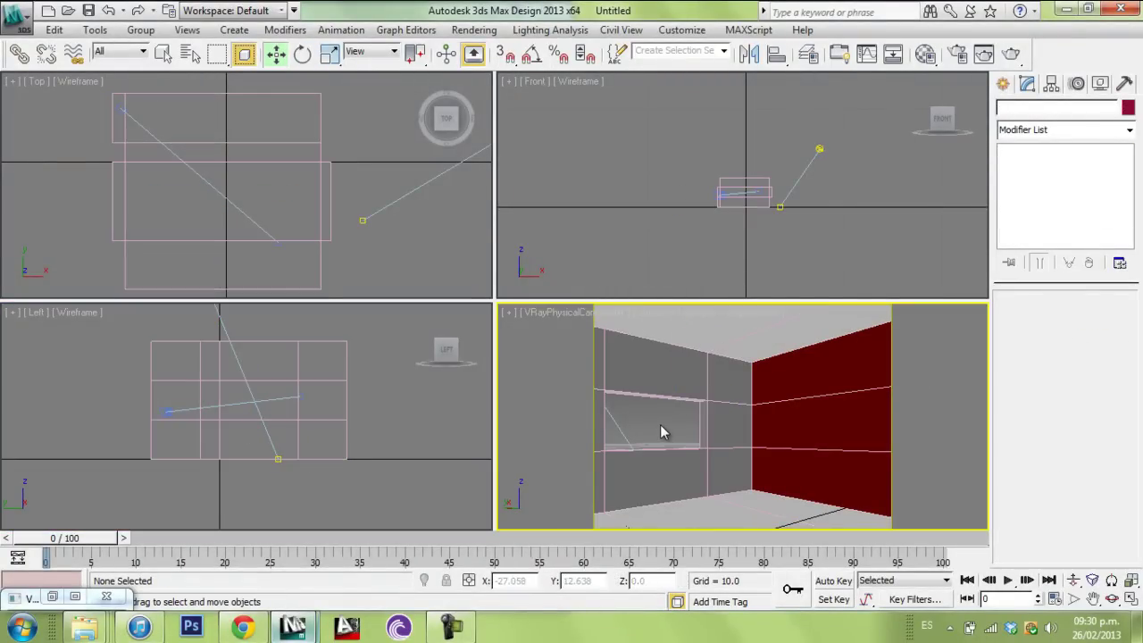
Step: Render only a region around the sunlit floor patch in the V-Ray frame buffer, then put the buffer away
mouse_move(293, 628)
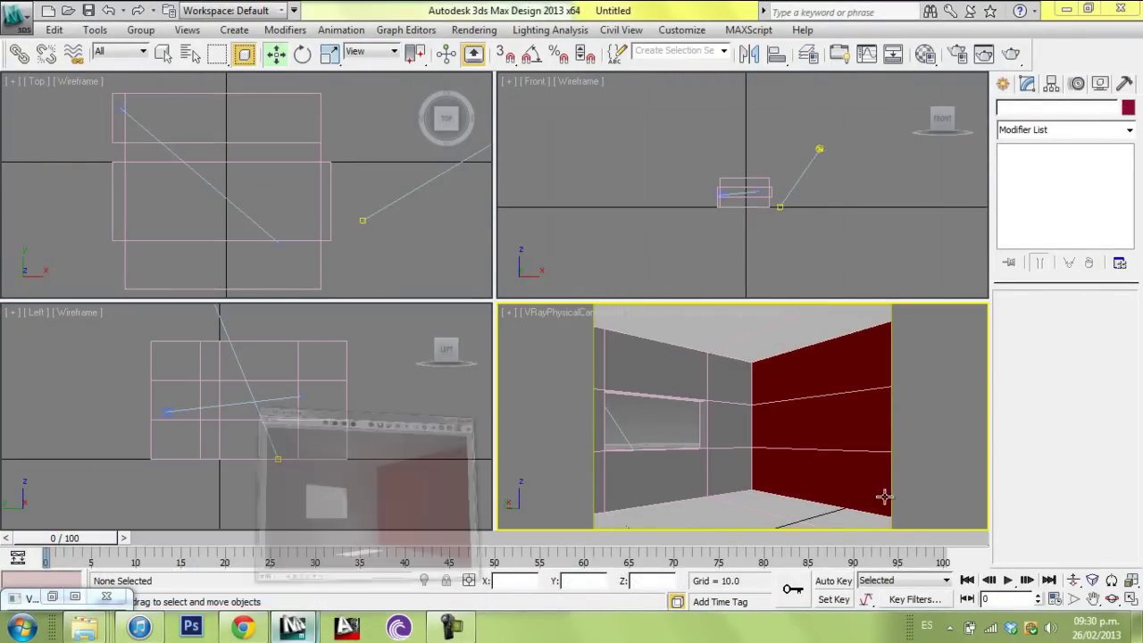
left_click(370, 522)
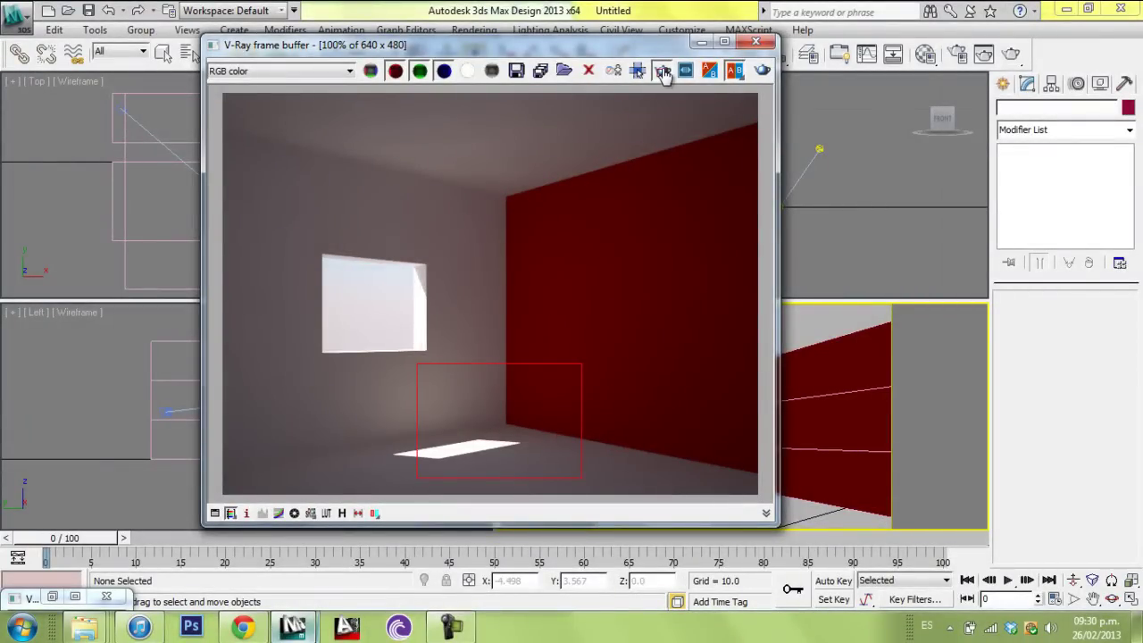
left_click(761, 70)
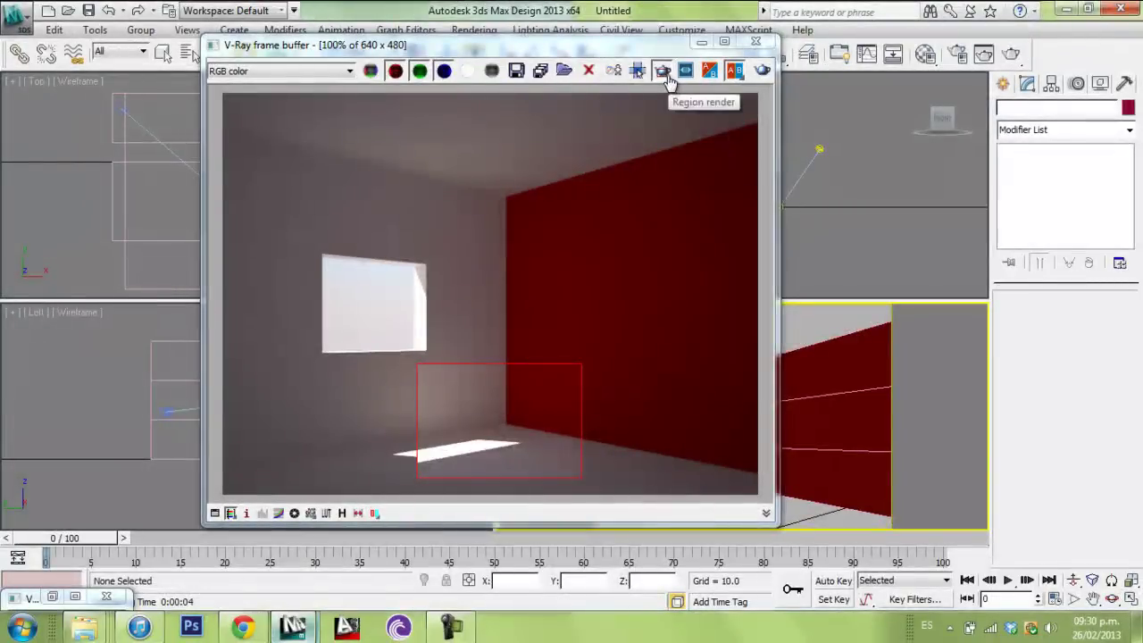
left_click_drag(701, 49, 645, 55)
left_click(671, 48)
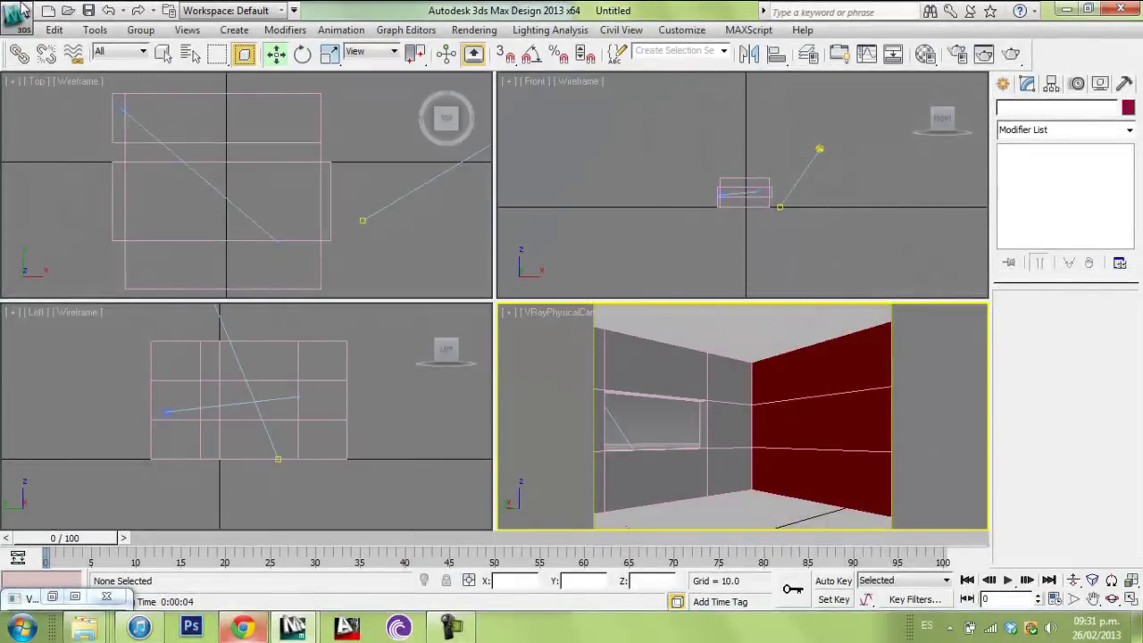
Step: Open the Evermotion Archmodels.43 folder from the Evermotion model library in Windows Explorer
right_click(84, 627)
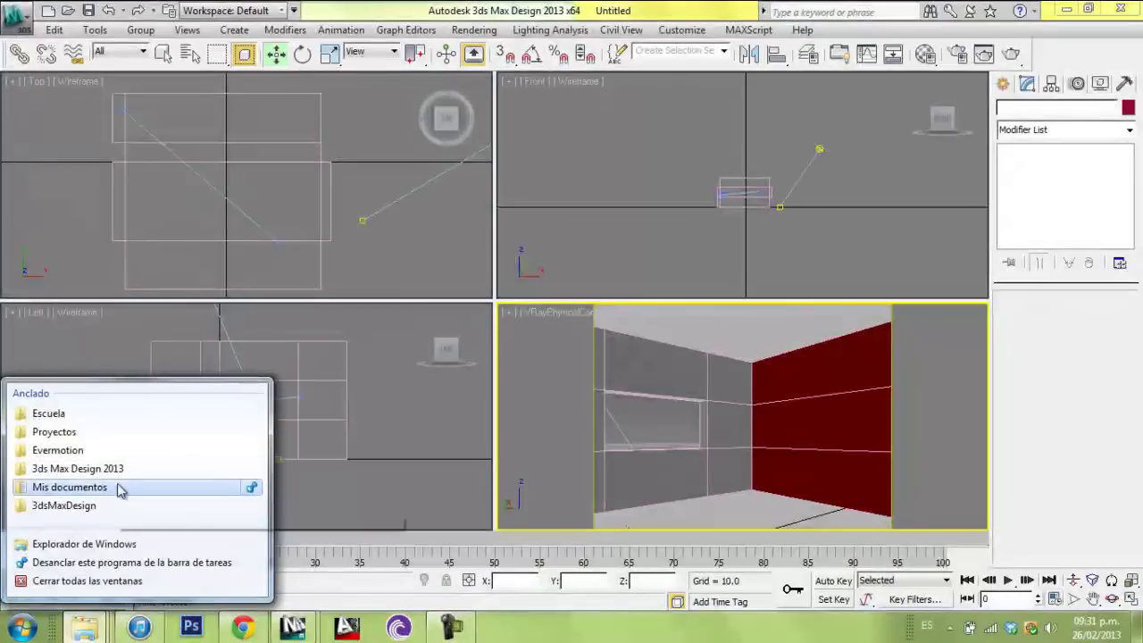
left_click(88, 454)
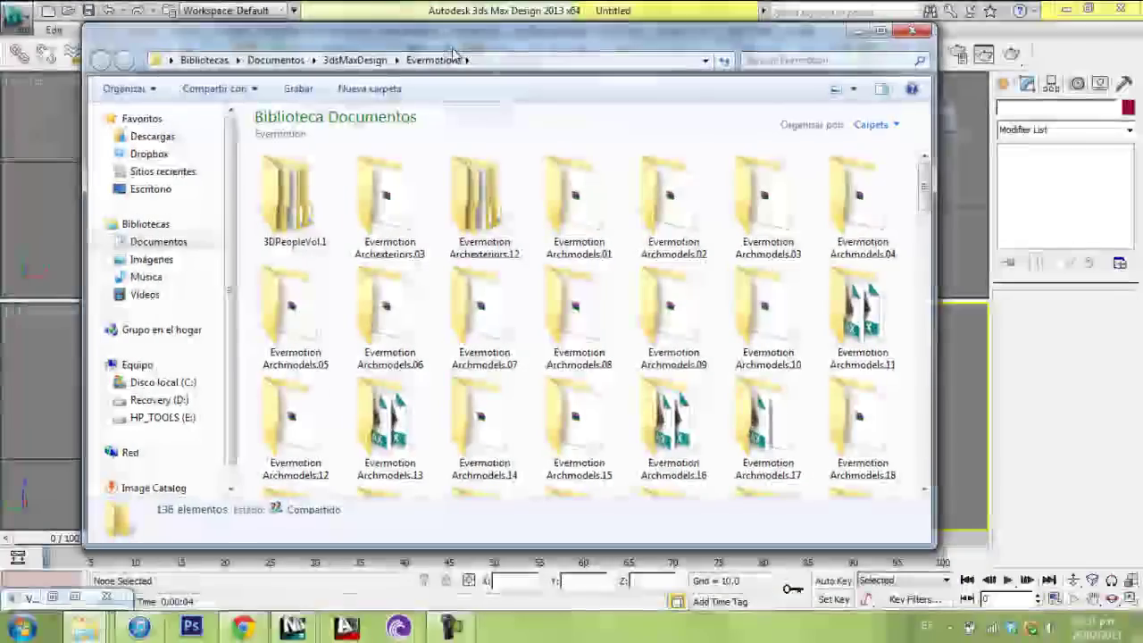
left_click(581, 304)
scroll(626, 286, "down", 5)
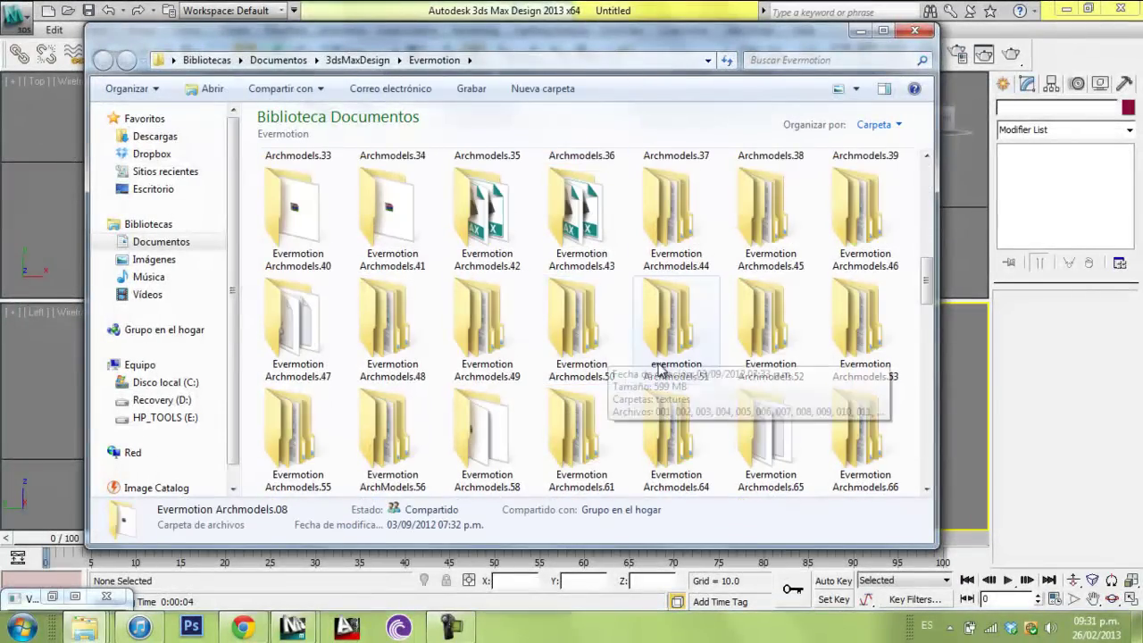
double_click(624, 261)
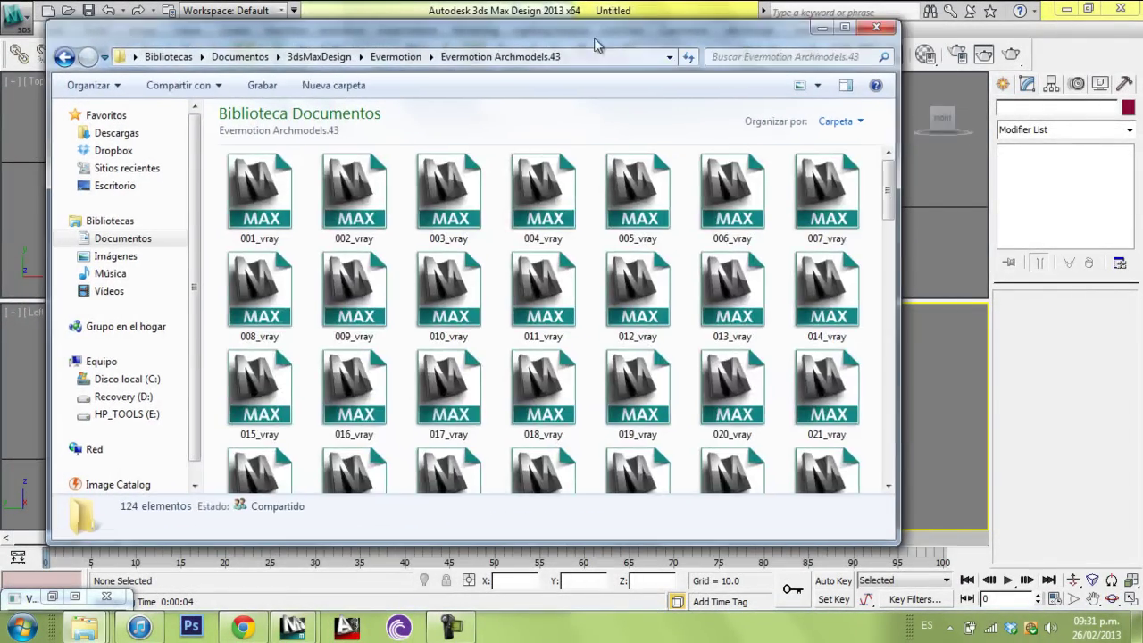
Step: Merge a three-seat sofa model from the Archmodels.43 folder into the 3ds Max scene and place it inside the room
left_click(668, 287)
scroll(643, 313, "down", 3)
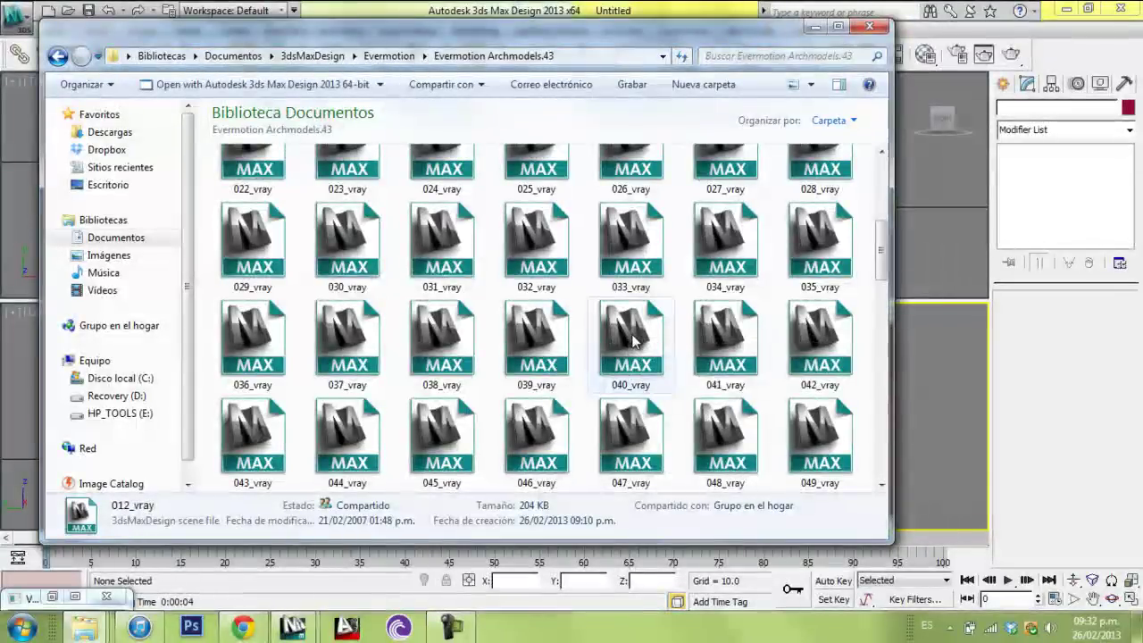
scroll(643, 352, "down", 4)
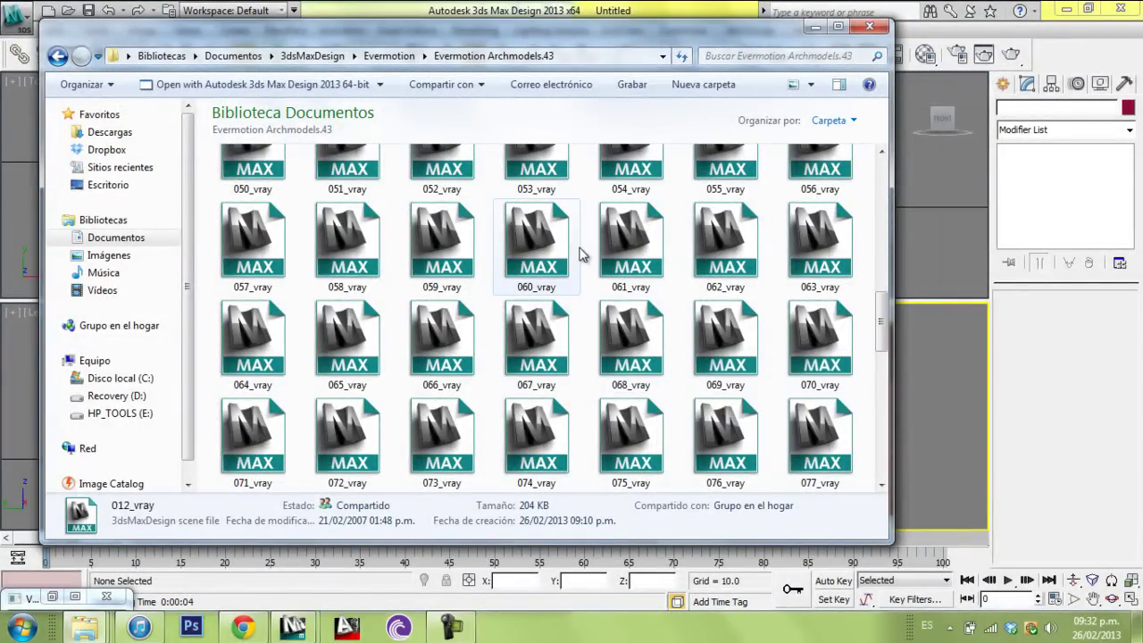
left_click(631, 171)
left_click_drag(914, 419, 915, 419)
left_click(966, 453)
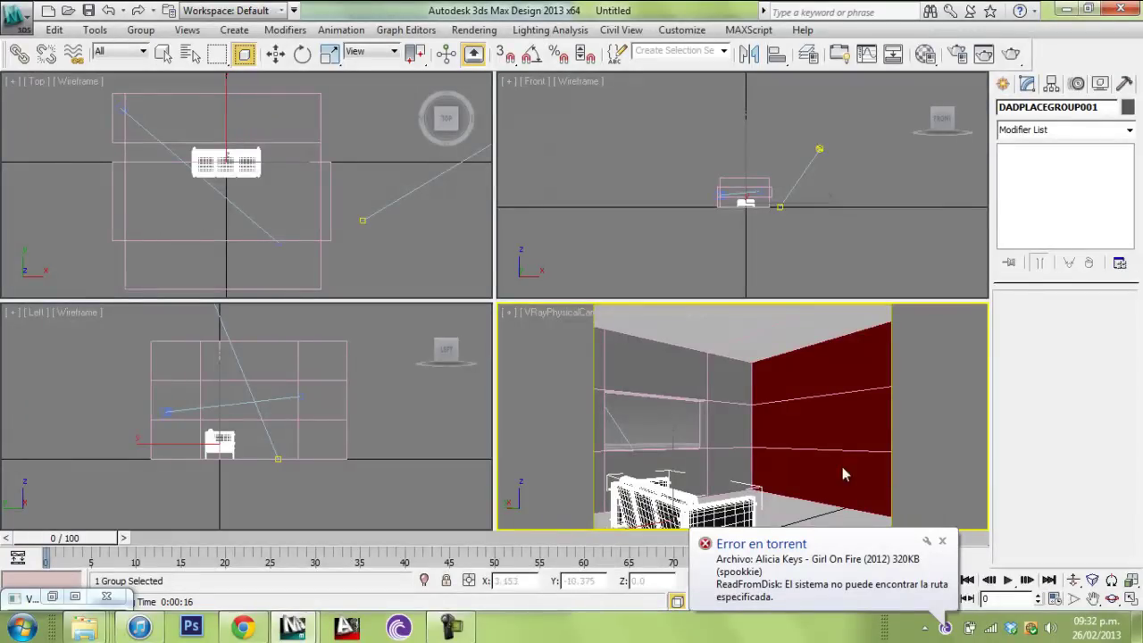
Step: Rotate the sofa 180° about the vertical axis in the Top view, using angle snap
left_click(275, 53)
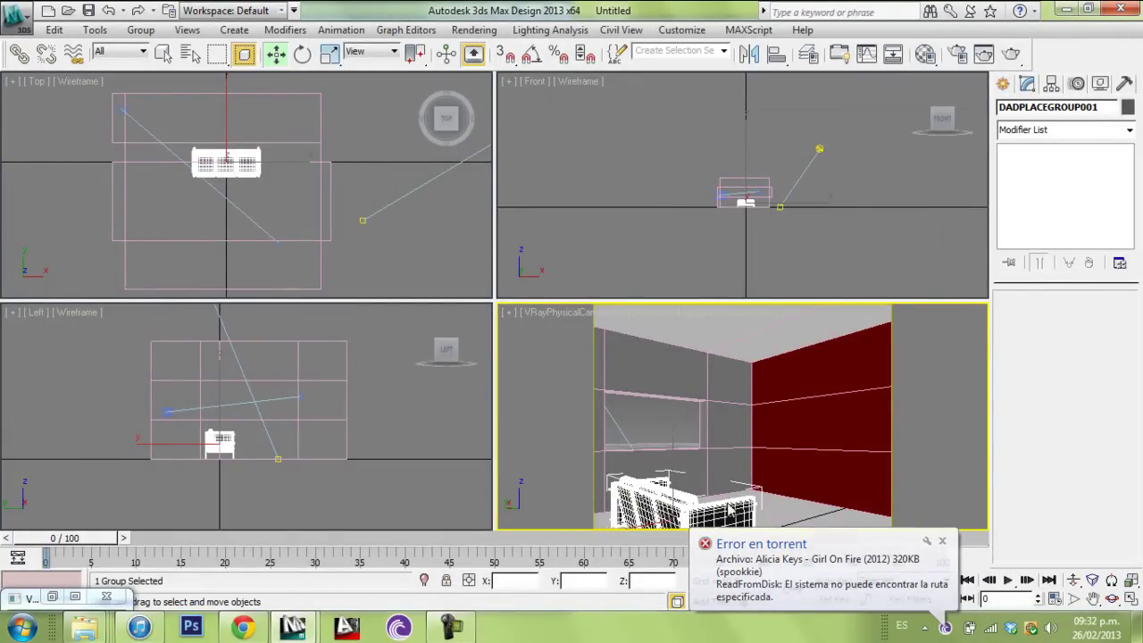
left_click(944, 536)
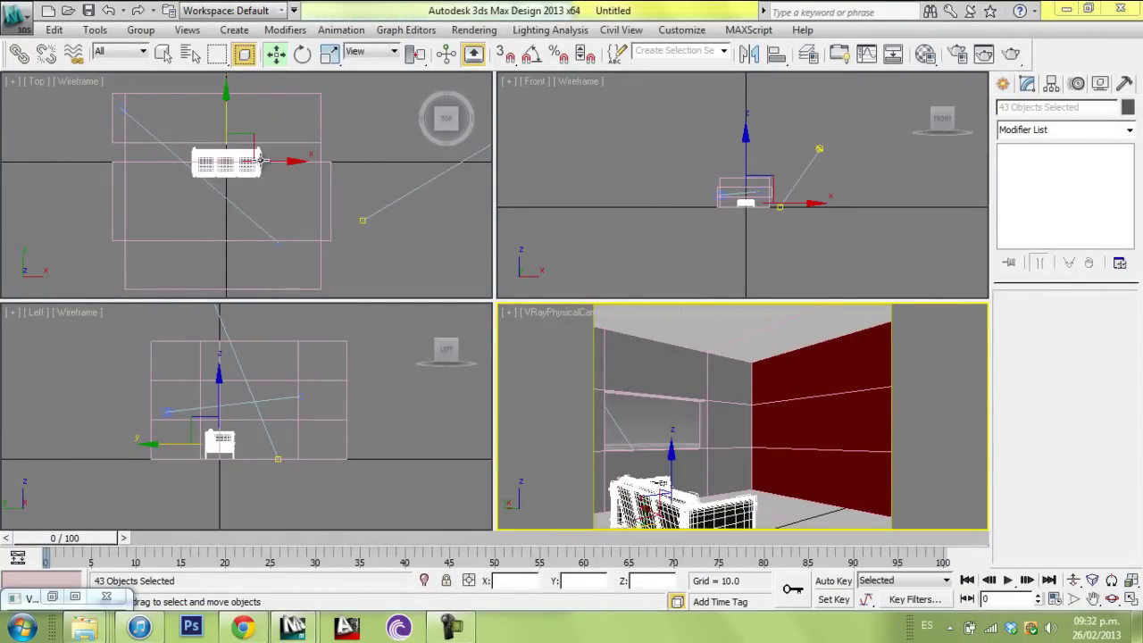
left_click(259, 162)
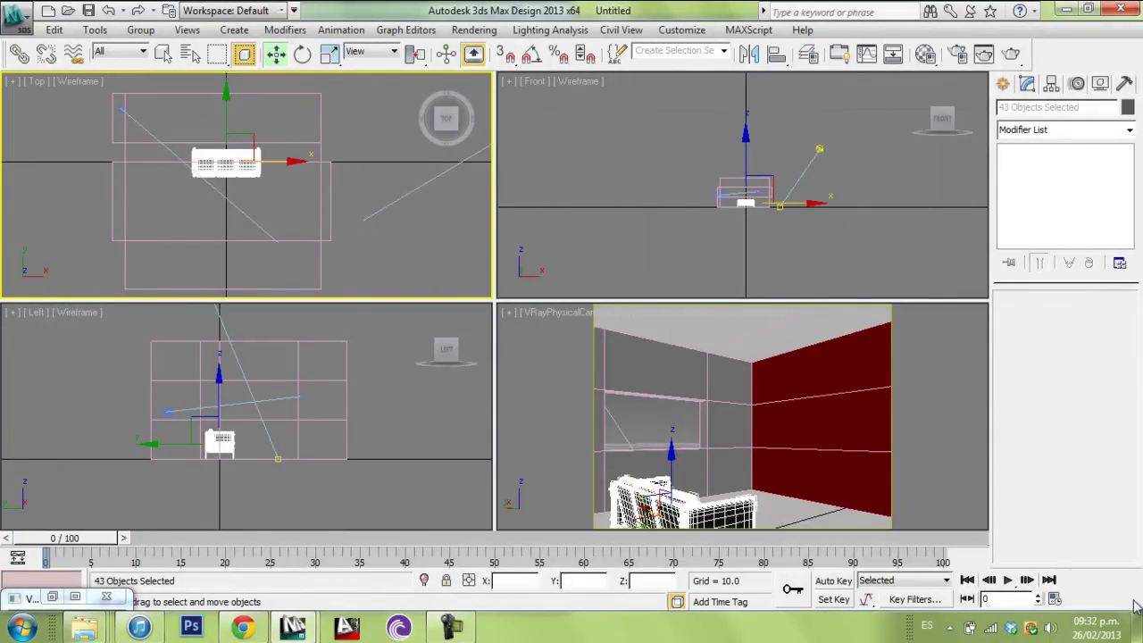
left_click(13, 598)
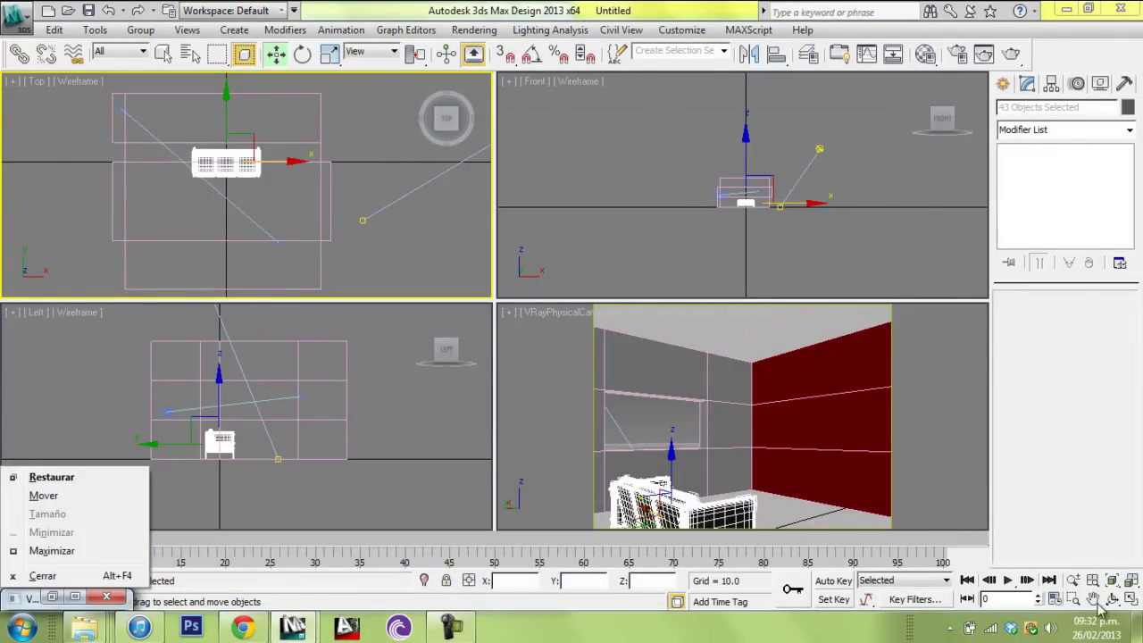
left_click(1134, 601)
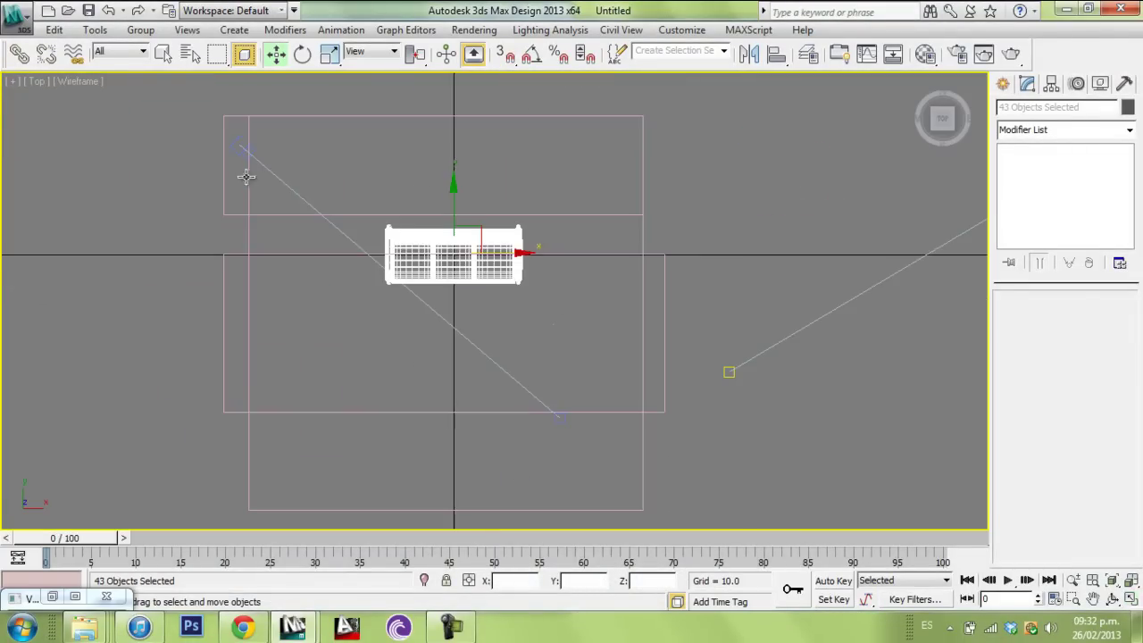
middle_click_drag(417, 298, 353, 302)
left_click(303, 54)
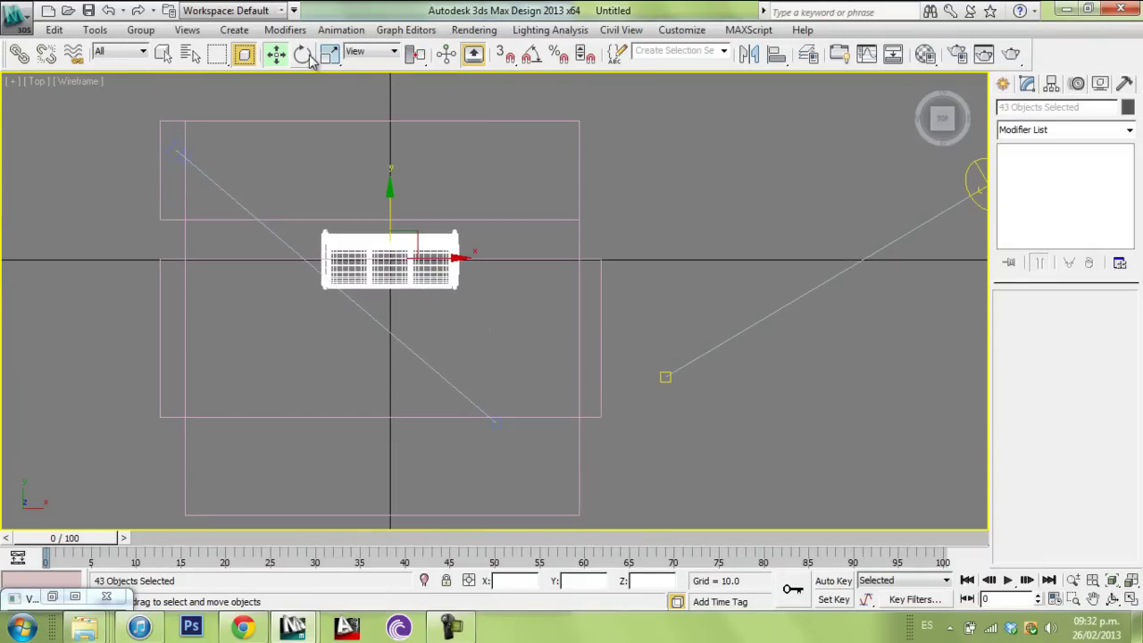
left_click_drag(439, 241, 408, 255)
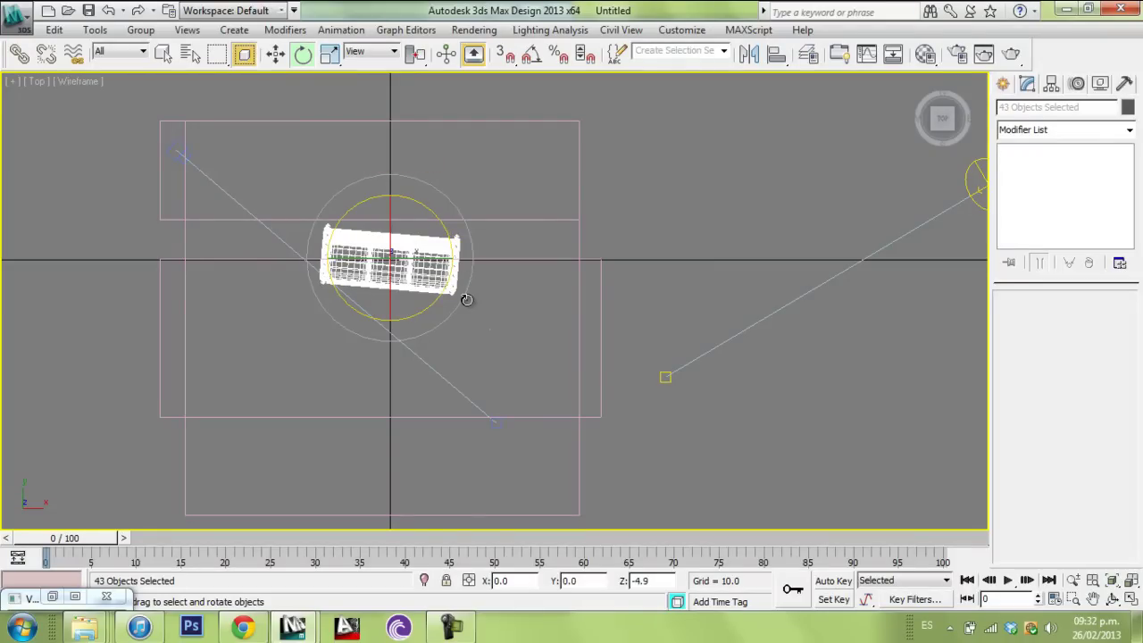
key("ctrl+z")
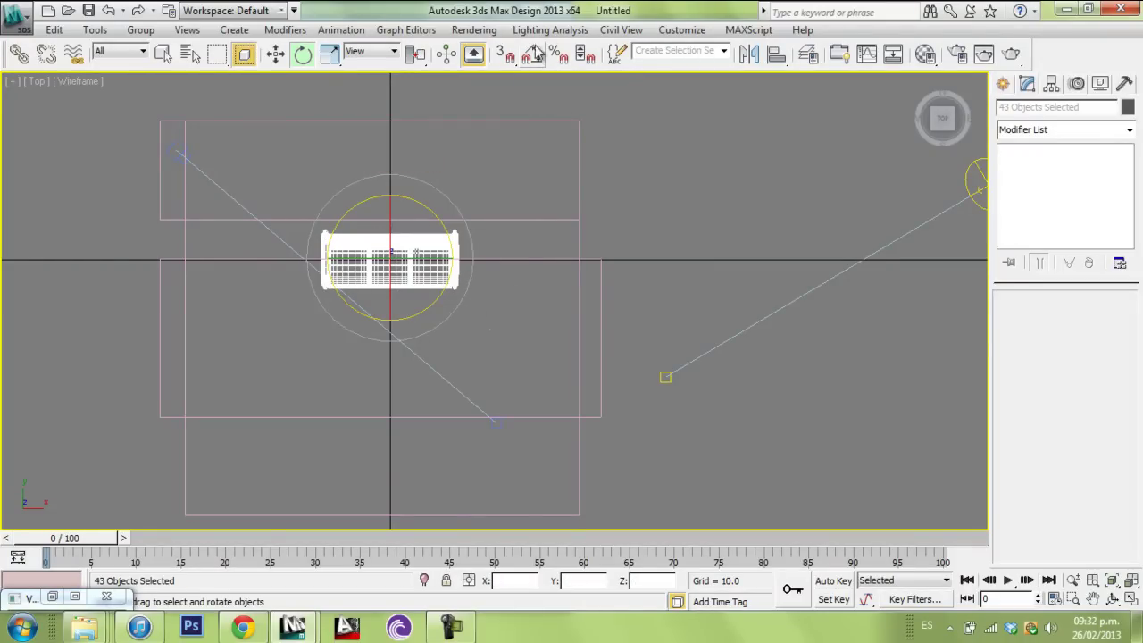
left_click(532, 56)
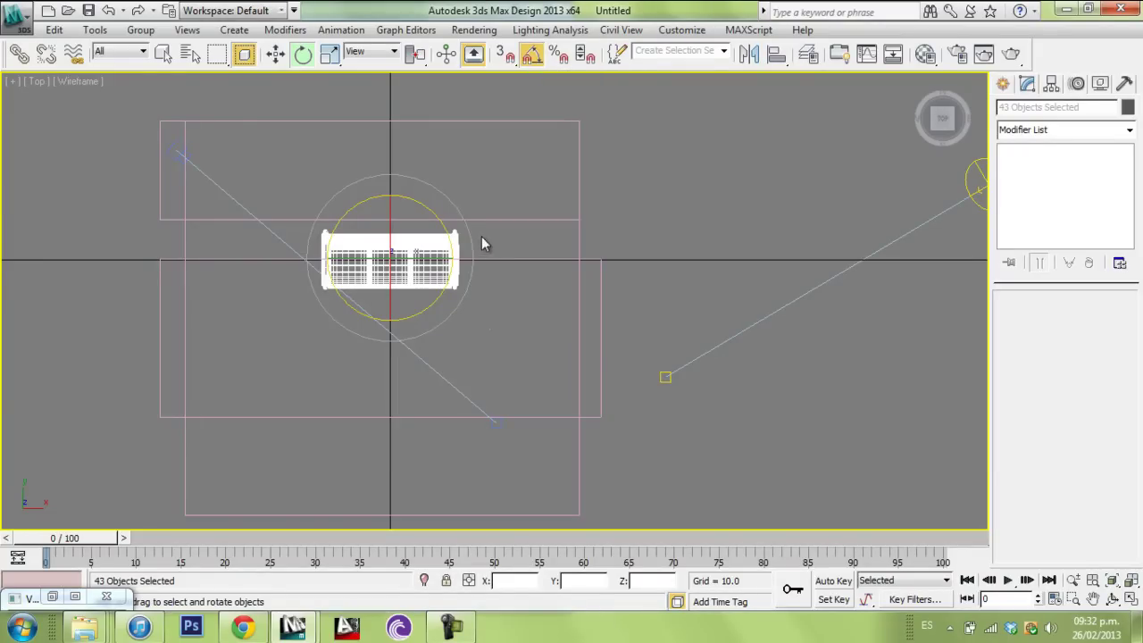
left_click_drag(494, 314, 466, 423)
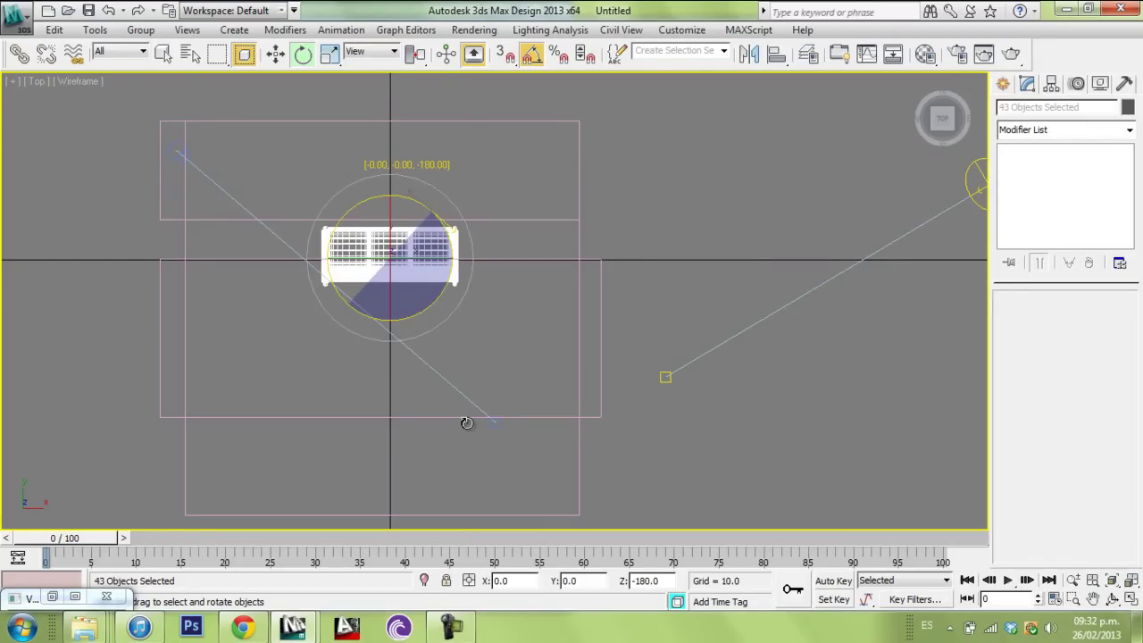
left_click_drag(266, 116, 225, 66)
Step: Move the sofa across the room in the Top view so it stands along the red wall, then restore the four-view layout
left_click(275, 53)
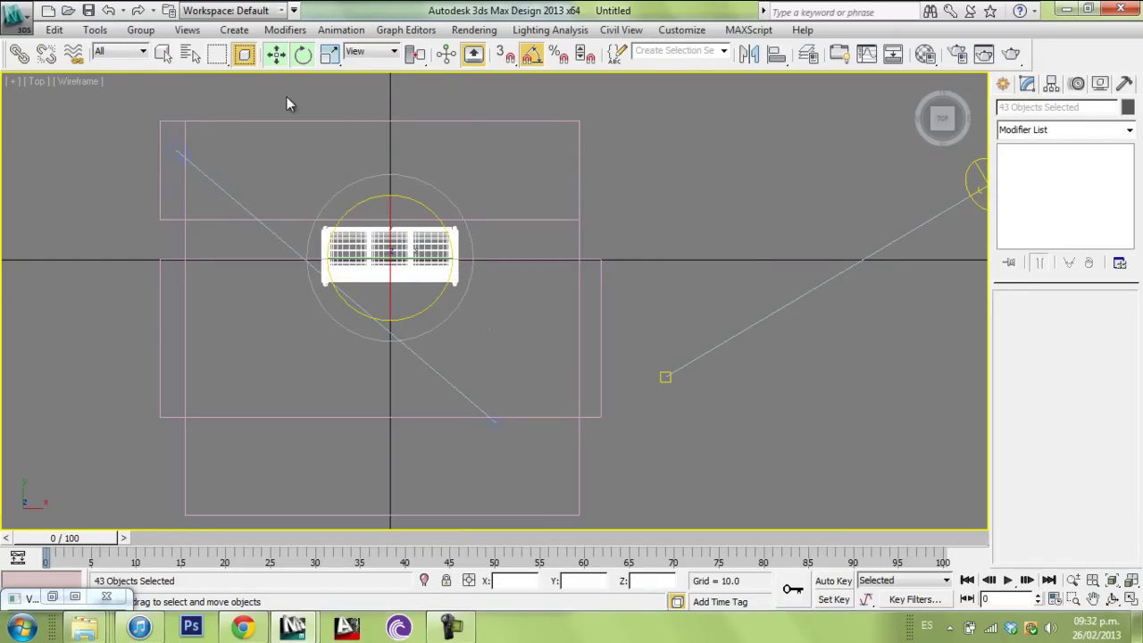
middle_click_drag(445, 212, 399, 117)
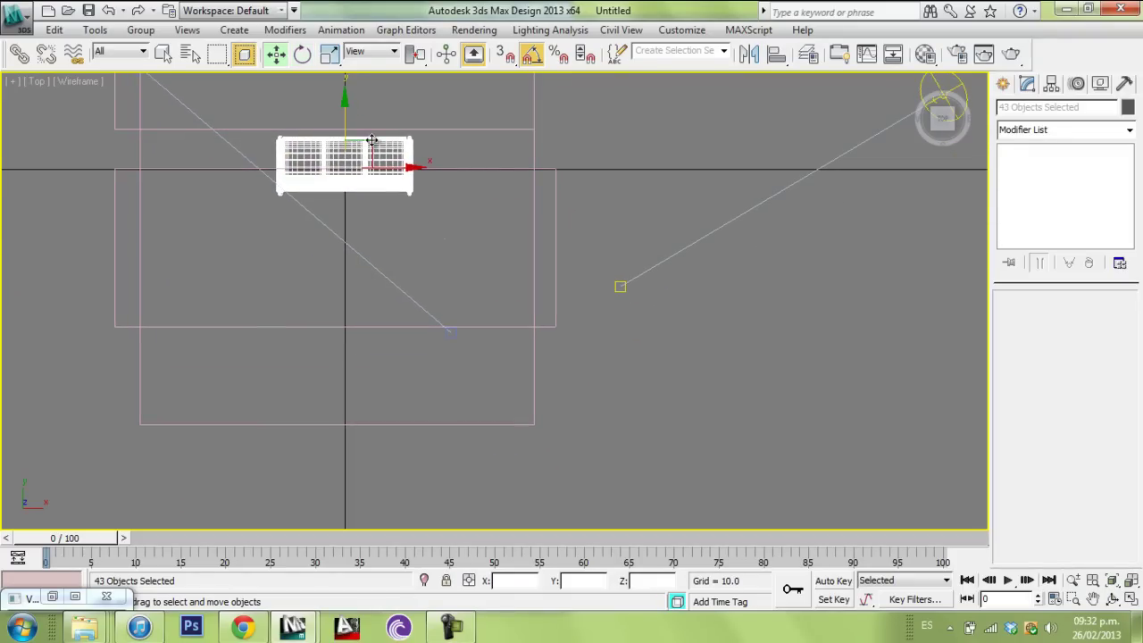
left_click_drag(369, 136, 447, 363)
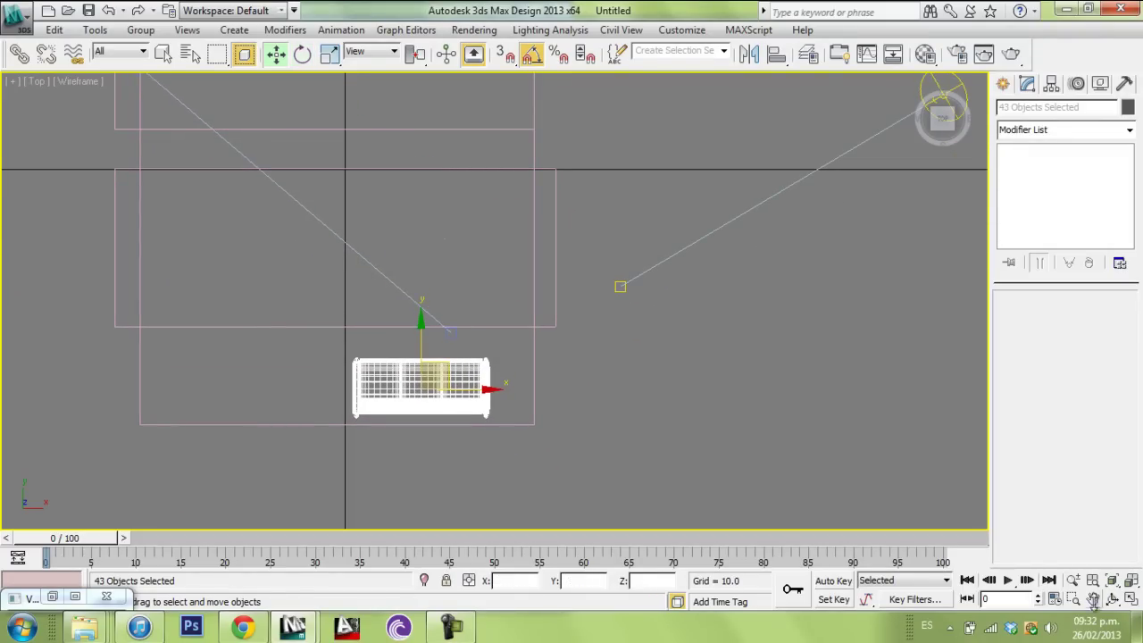
left_click(1133, 603)
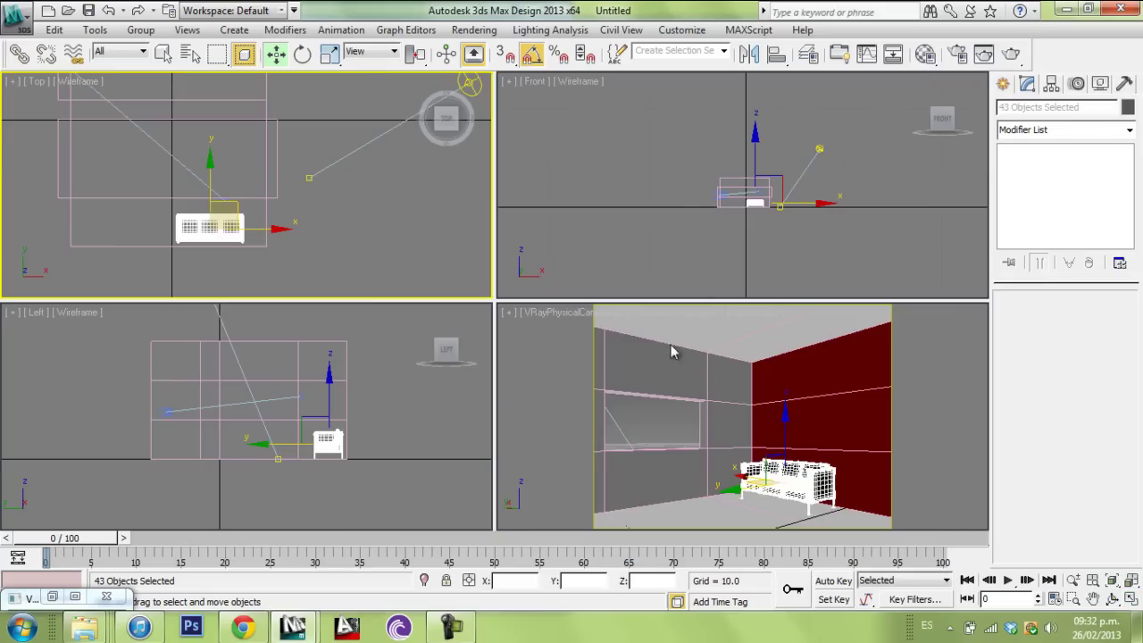
Step: Scale the sofa uniformly to 150% using an exact percentage offset
right_click(330, 53)
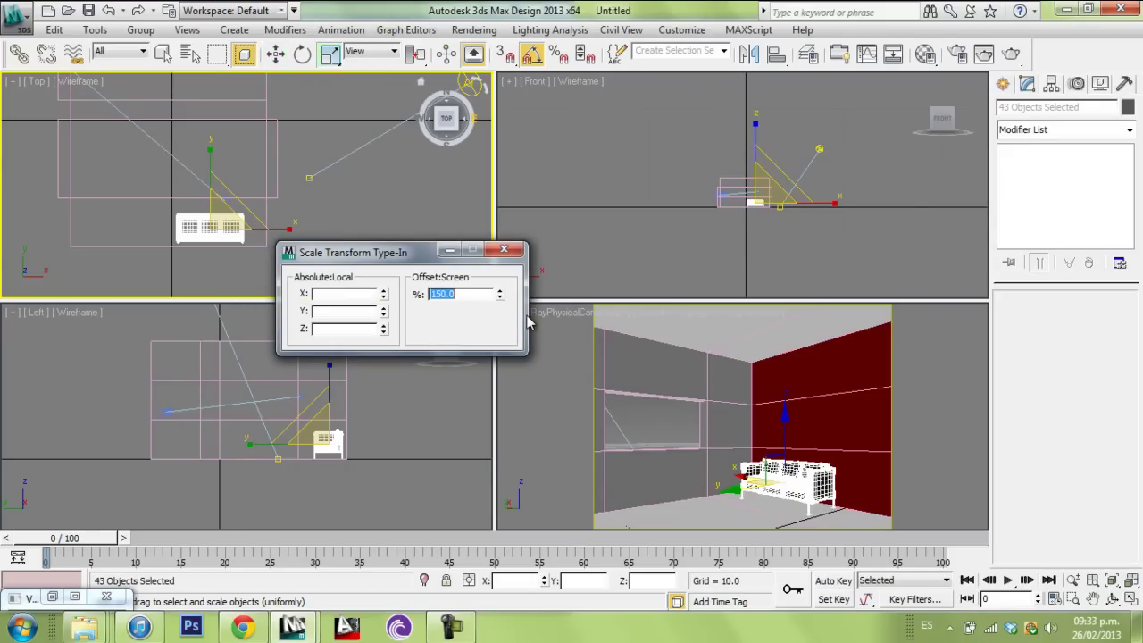
left_click_drag(671, 353, 653, 386)
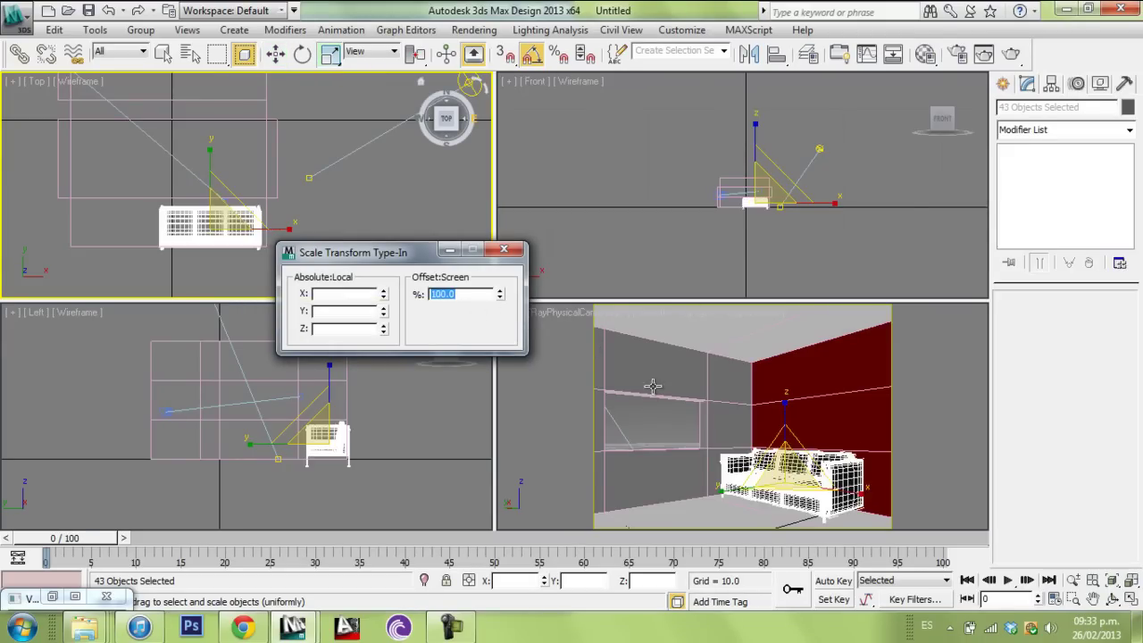
left_click(503, 249)
Step: Raise the enlarged sofa so its legs rest on the floor, then nudge it about 0.12 units along Y in the camera view
key("w")
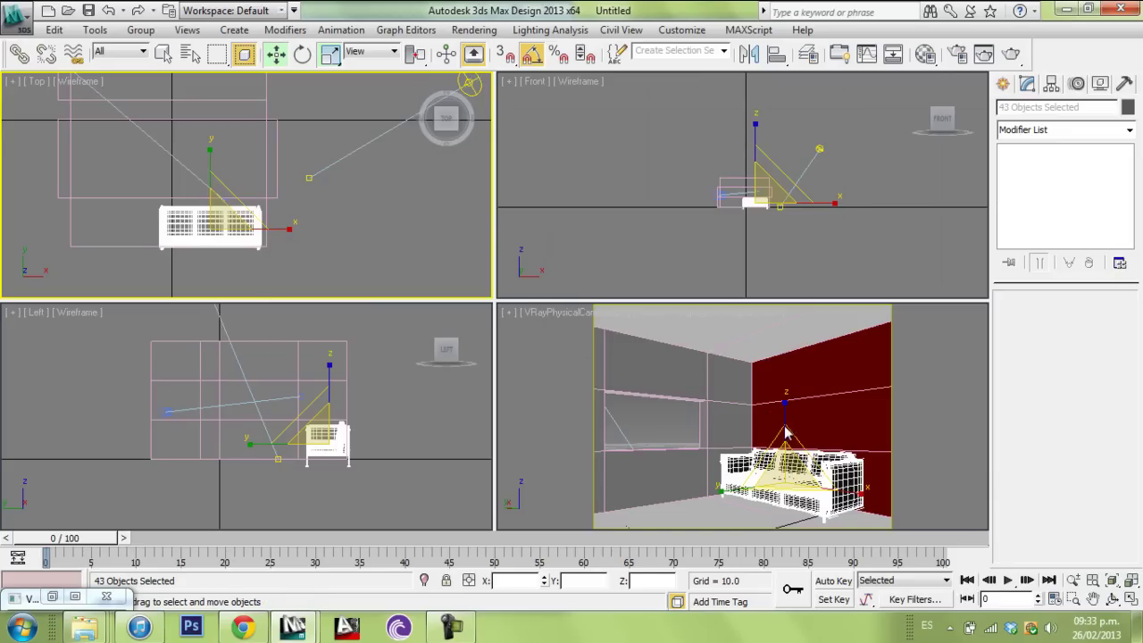
left_click(786, 433)
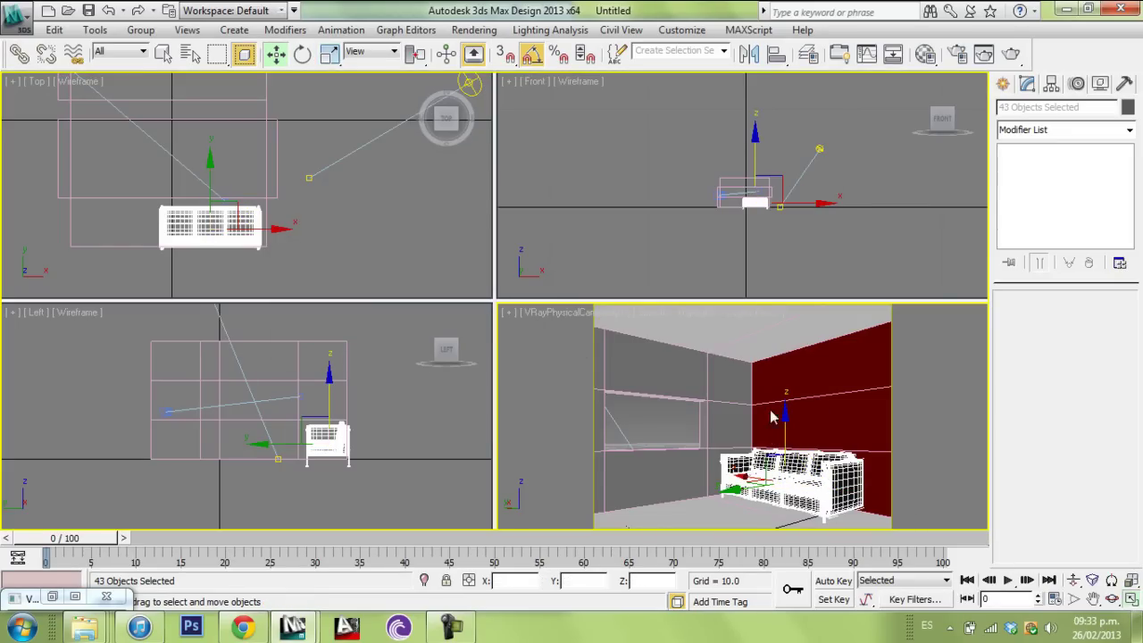
left_click(1132, 600)
left_click_drag(581, 383, 587, 368)
mouse_move(543, 416)
left_mouse_down()
mouse_move(523, 413)
mouse_move(551, 440)
mouse_move(524, 419)
left_mouse_up()
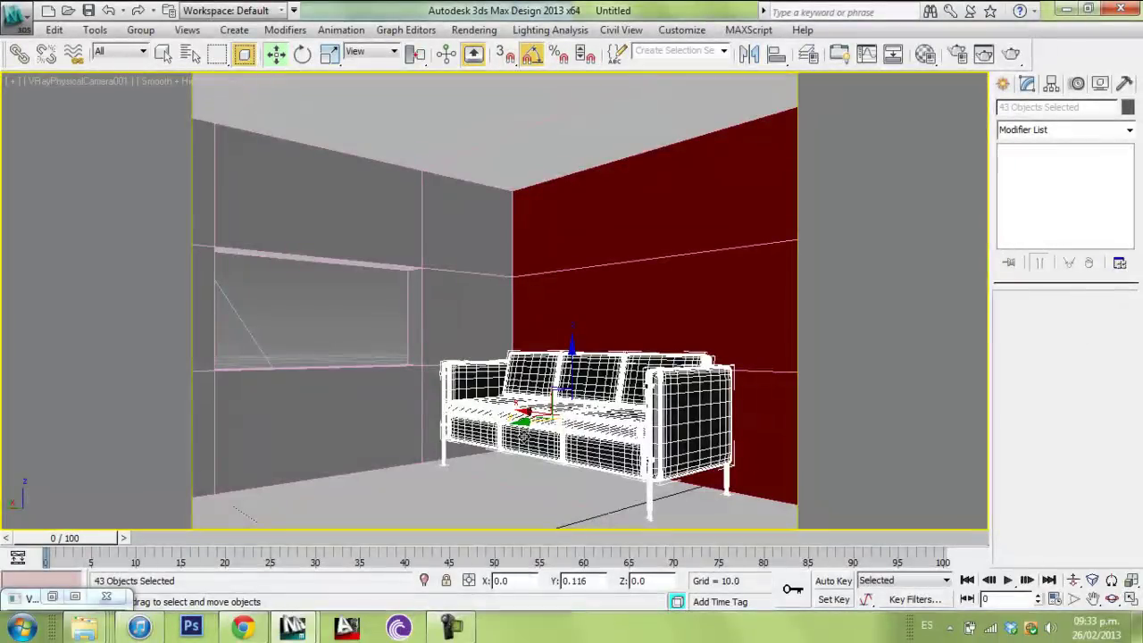
Step: Turn on Display as Box for all the sofa's parts in their object properties
right_click(665, 426)
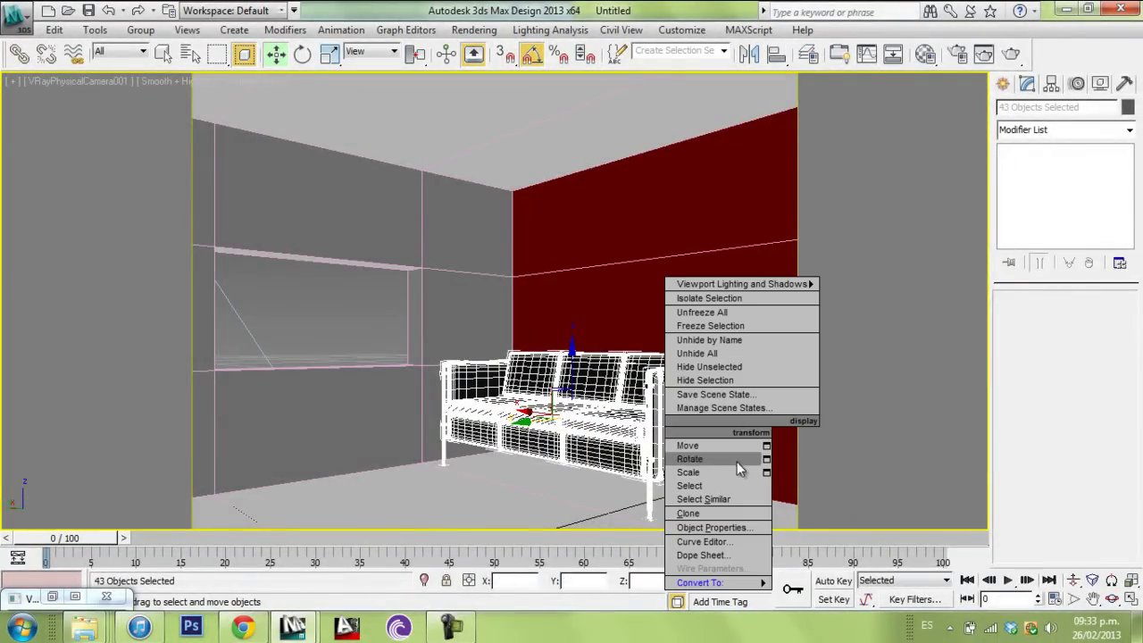
left_click(733, 528)
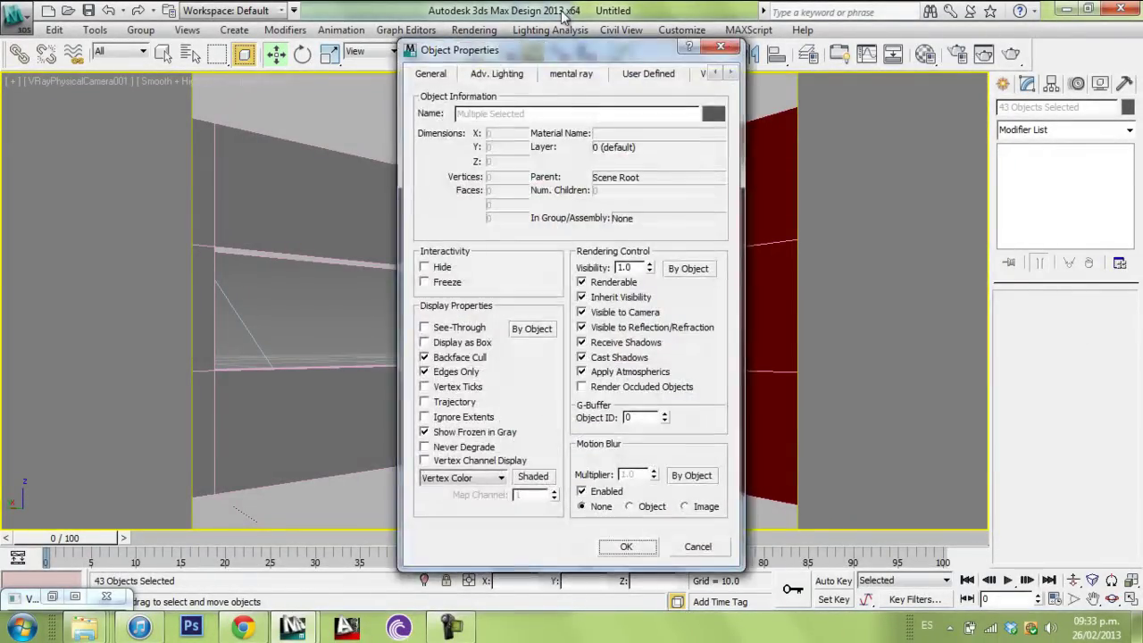
left_click_drag(578, 55, 448, 69)
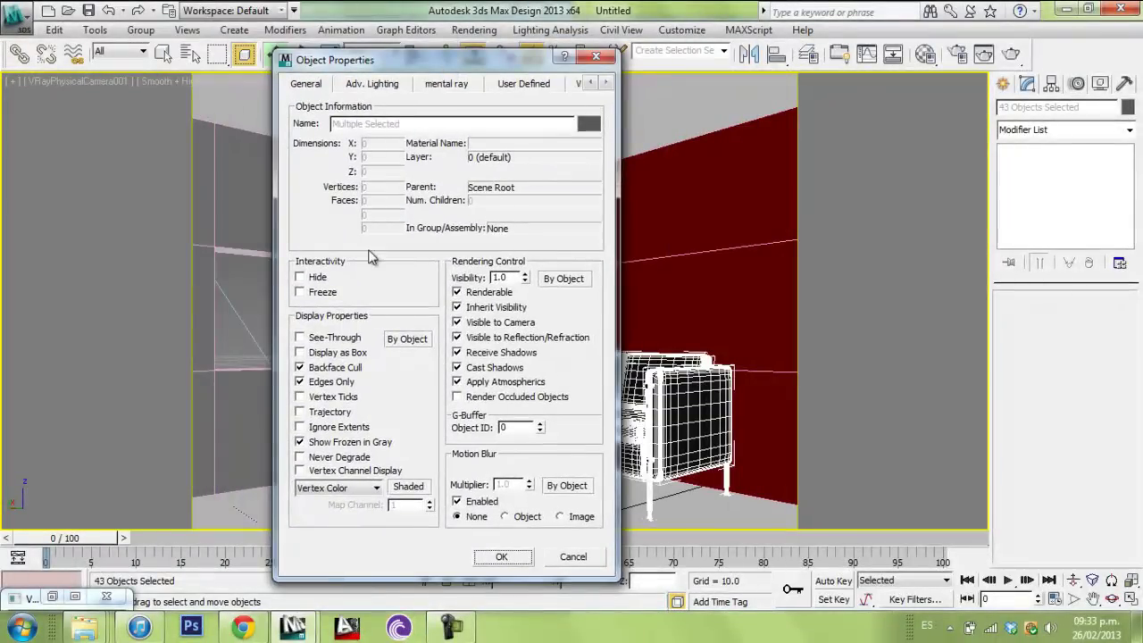
left_click(502, 556)
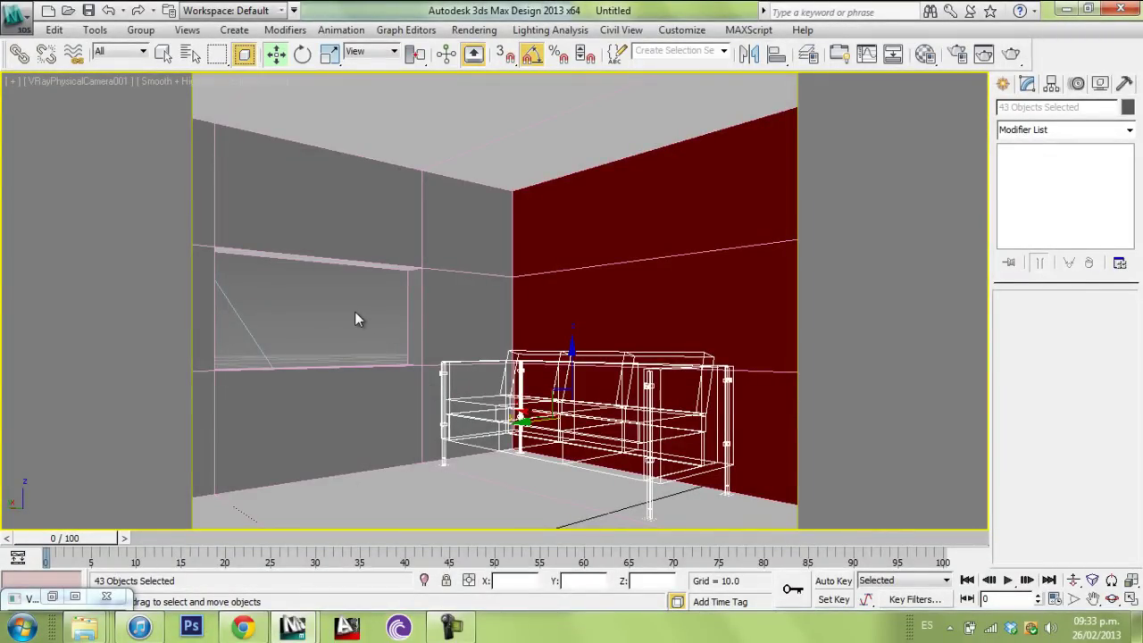
Step: Enlarge the V-Ray frame buffer, turn off region rendering, render the full camera view with the sofa, and put the buffer away
left_click(354, 313)
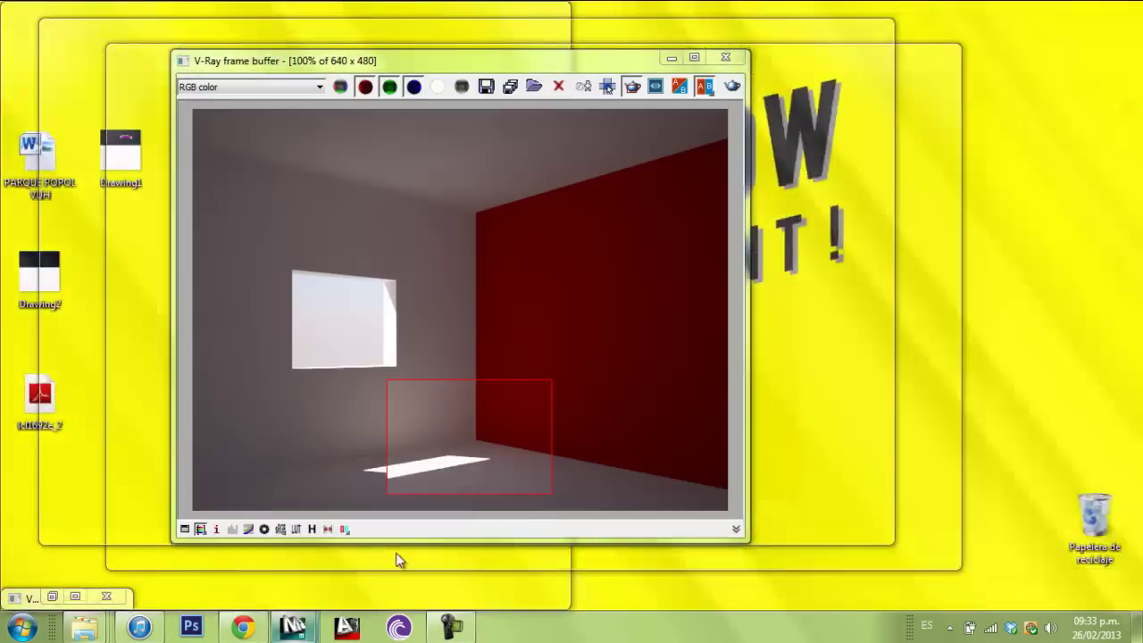
left_click(395, 553)
left_click_drag(585, 59, 576, 22)
left_click_drag(688, 504, 820, 560)
left_click_drag(693, 26, 639, 49)
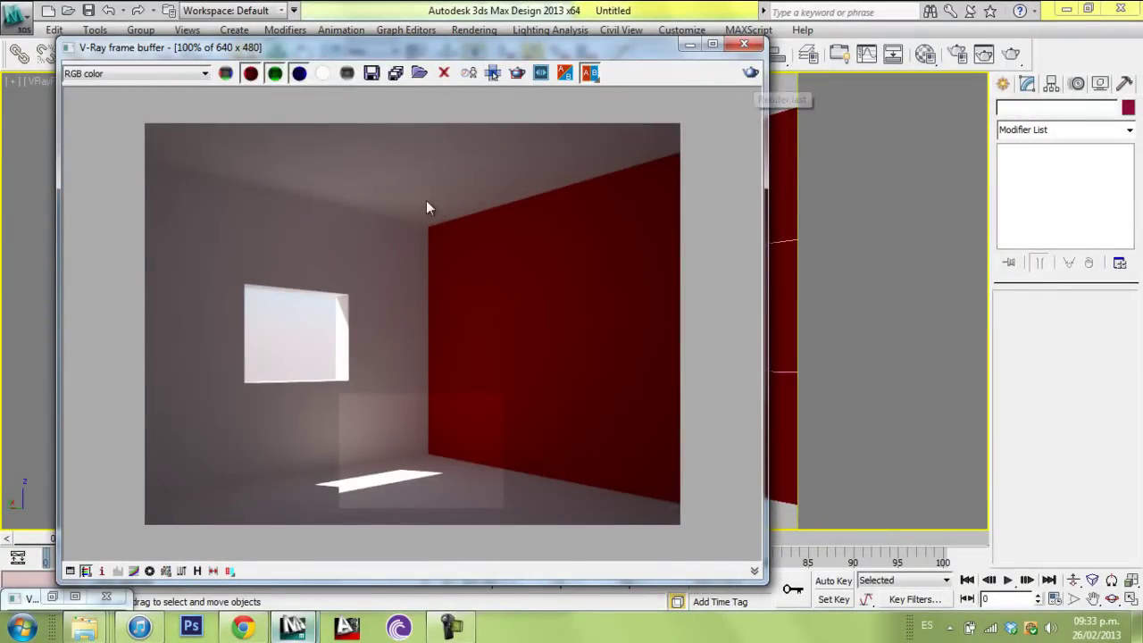
left_click(519, 73)
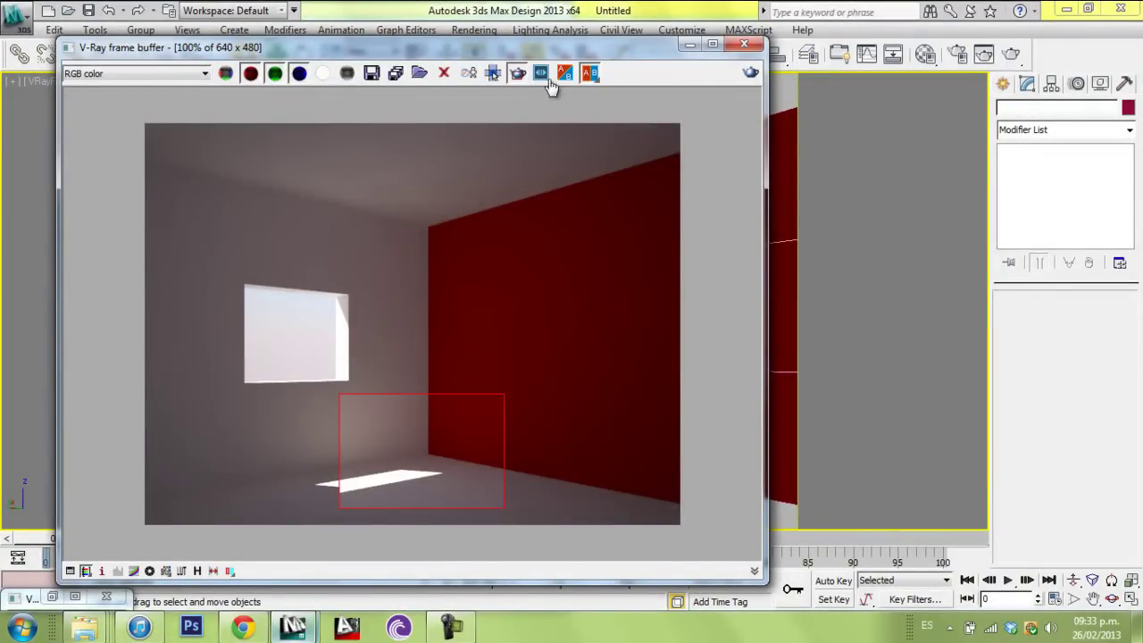
left_click(751, 73)
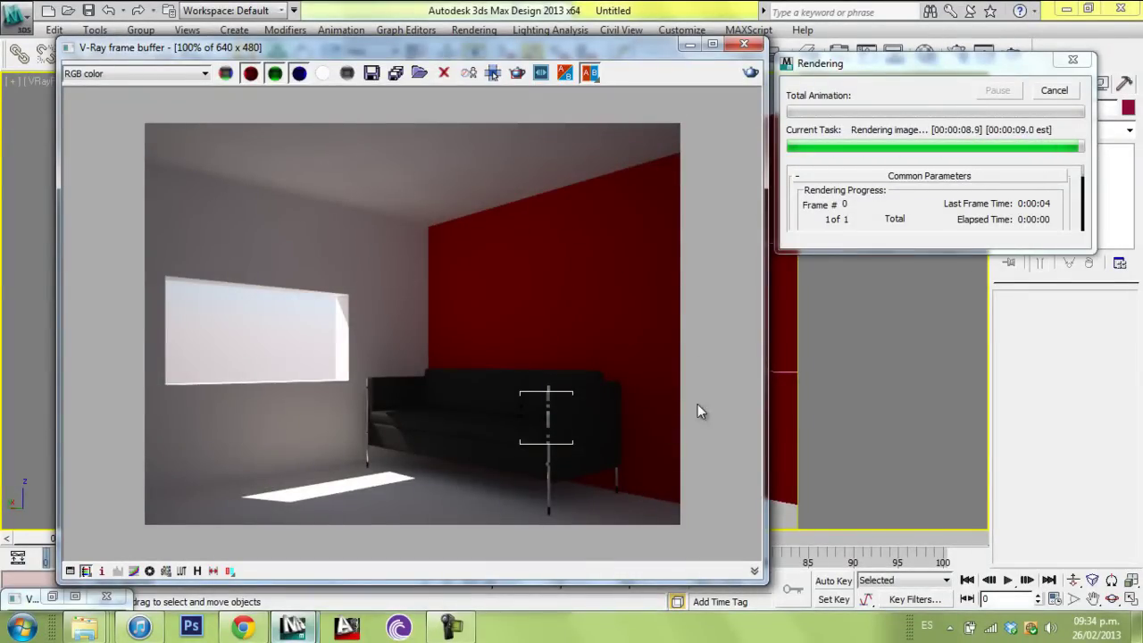
left_click(690, 44)
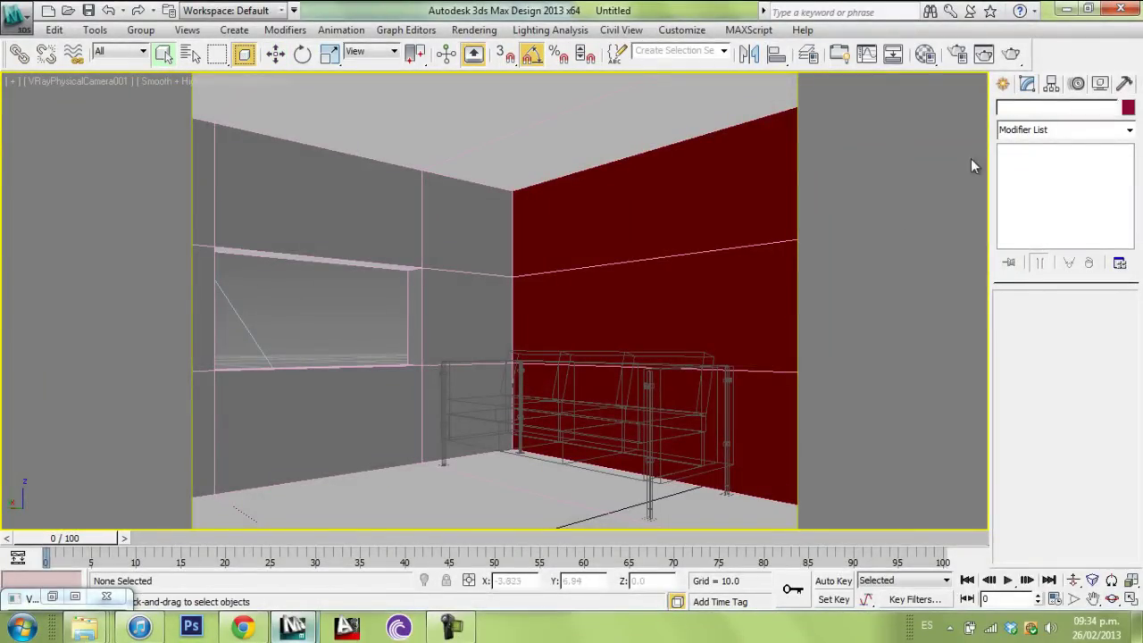
Step: Draw a plane VRayLight over the window area in the Left view, about 1.2 half-length by 0.75 half-width
left_click(1004, 84)
left_click(1041, 134)
left_click(1033, 170)
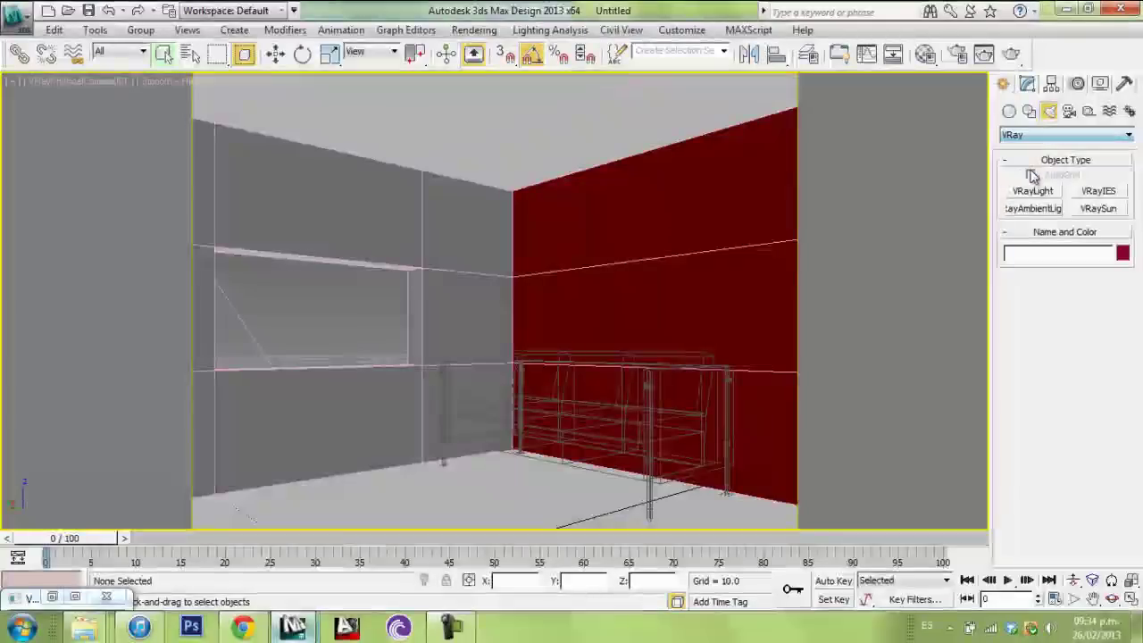
left_click(1059, 134)
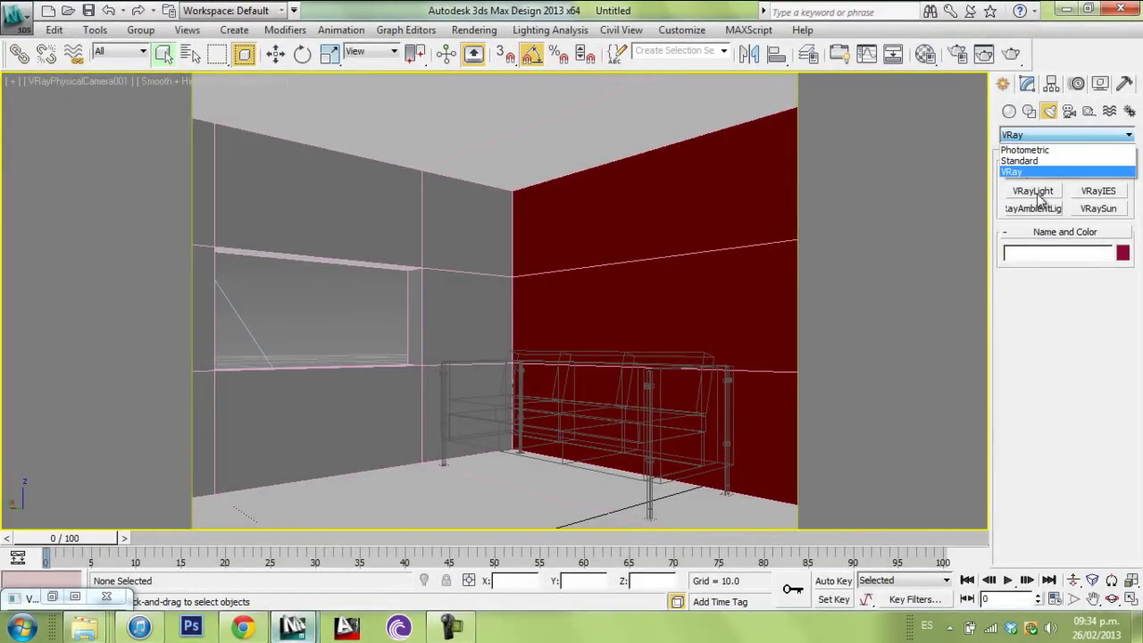
left_click(1038, 198)
left_click(1036, 192)
left_click(1129, 602)
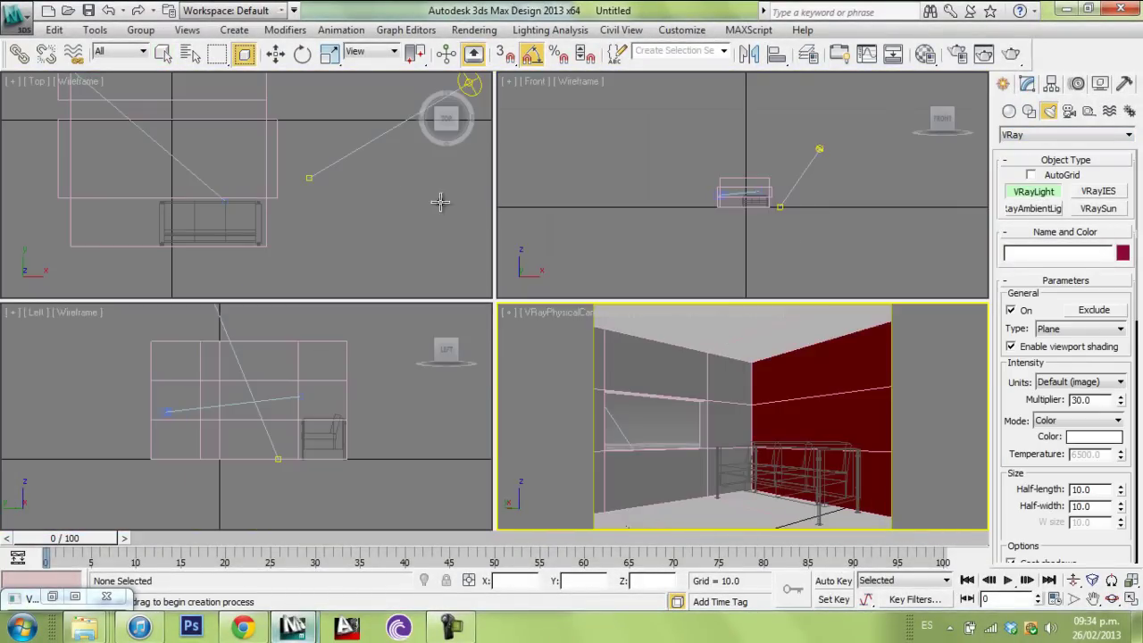
middle_click_drag(293, 390, 336, 405)
scroll(306, 444, "up", 2)
scroll(223, 358, "up", 1)
scroll(185, 337, "up", 1)
left_click_drag(202, 340, 390, 457)
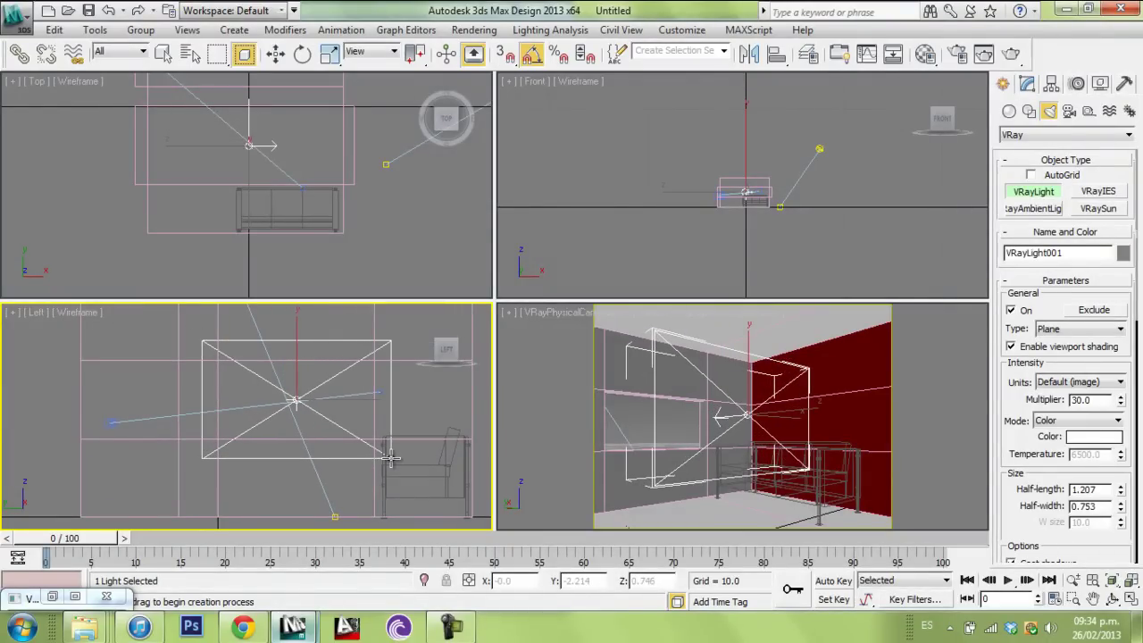
Step: Move the plane light just outside the window wall and raise it, to about X -3.107, Y -0.789, Z 1.629
middle_click_drag(270, 213, 255, 263)
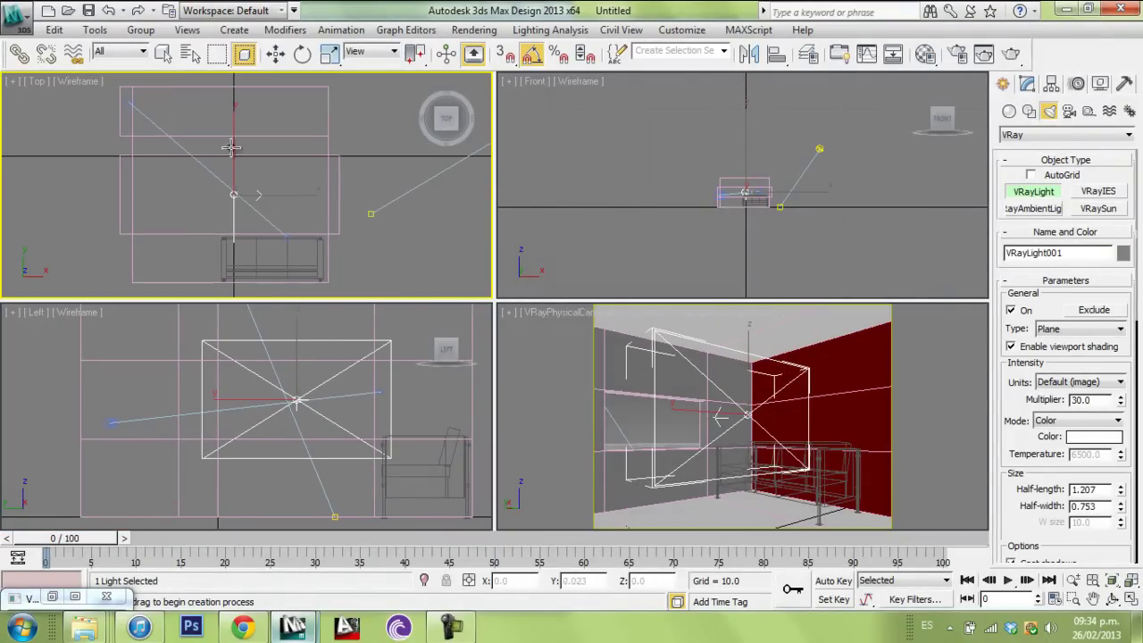
left_click(275, 57)
middle_click_drag(233, 153, 264, 174)
left_click_drag(289, 195, 162, 180)
scroll(715, 195, "up", 8)
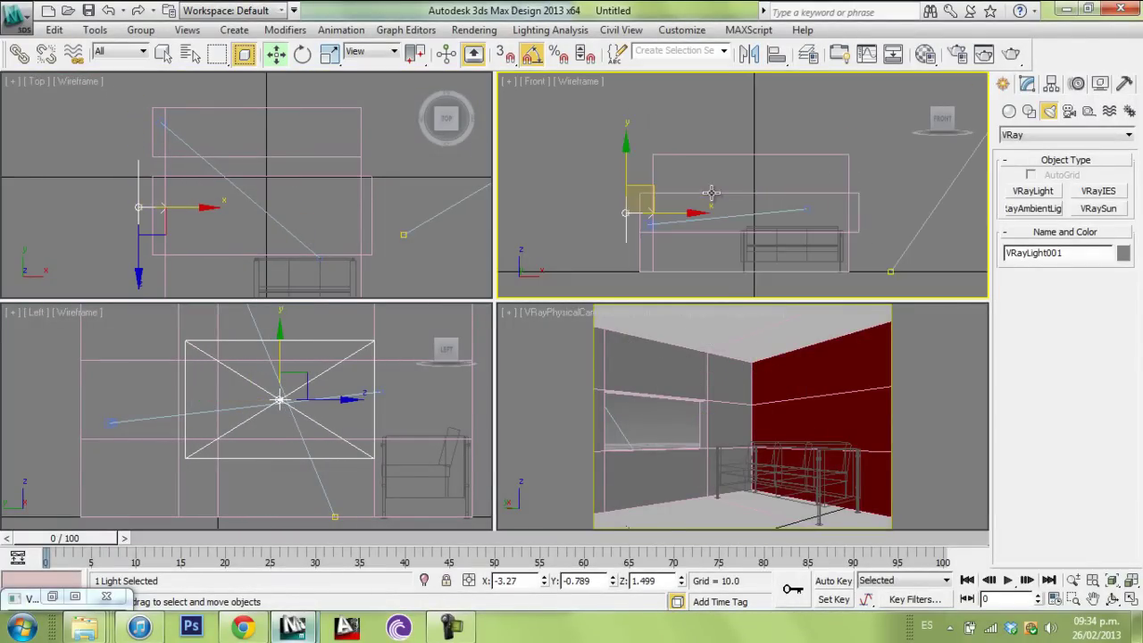
middle_click_drag(638, 192, 753, 177)
left_click_drag(637, 171, 637, 161)
left_click_drag(681, 208, 694, 209)
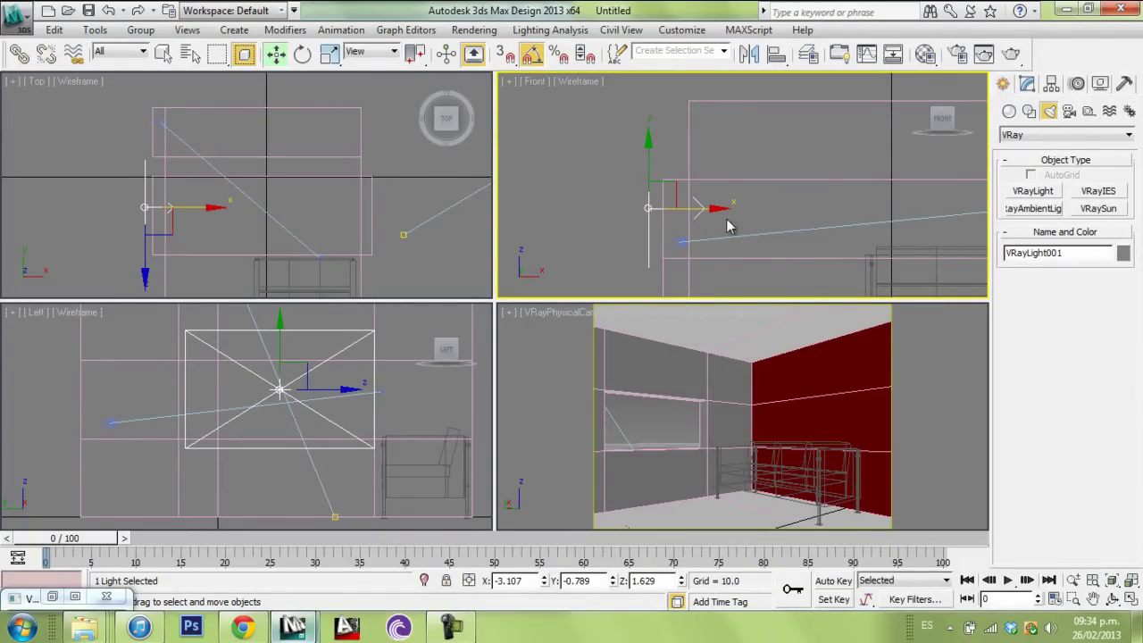
Step: Set the window light's multiplier to 100 and enlarge the physical camera view to fill the workspace
left_click(1027, 84)
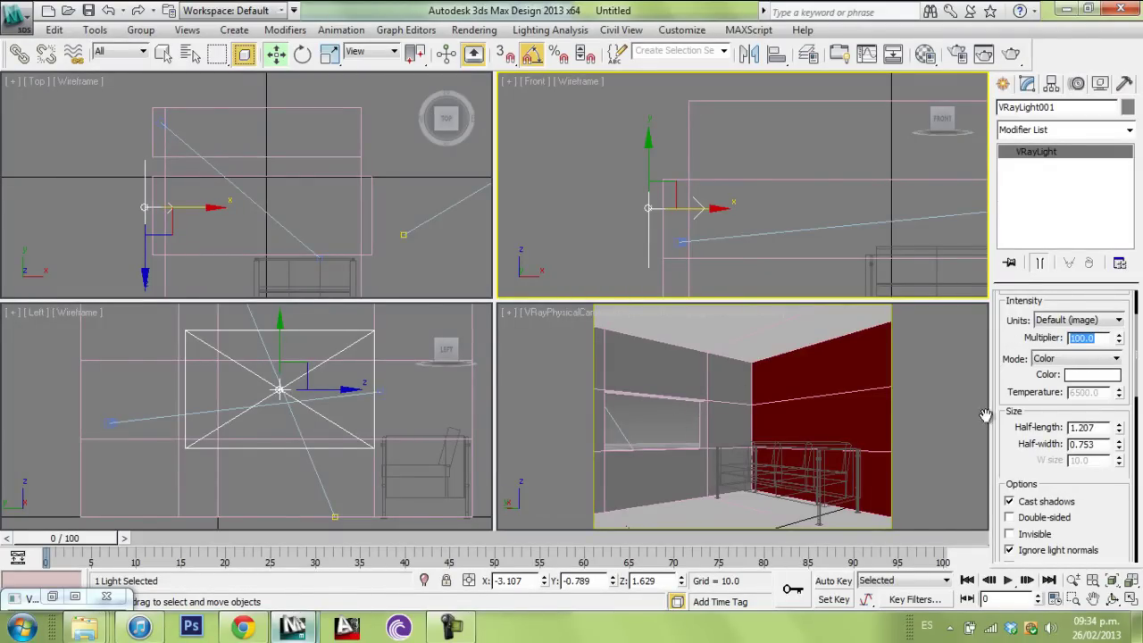
left_click_drag(1025, 384, 1029, 415)
middle_click(654, 431)
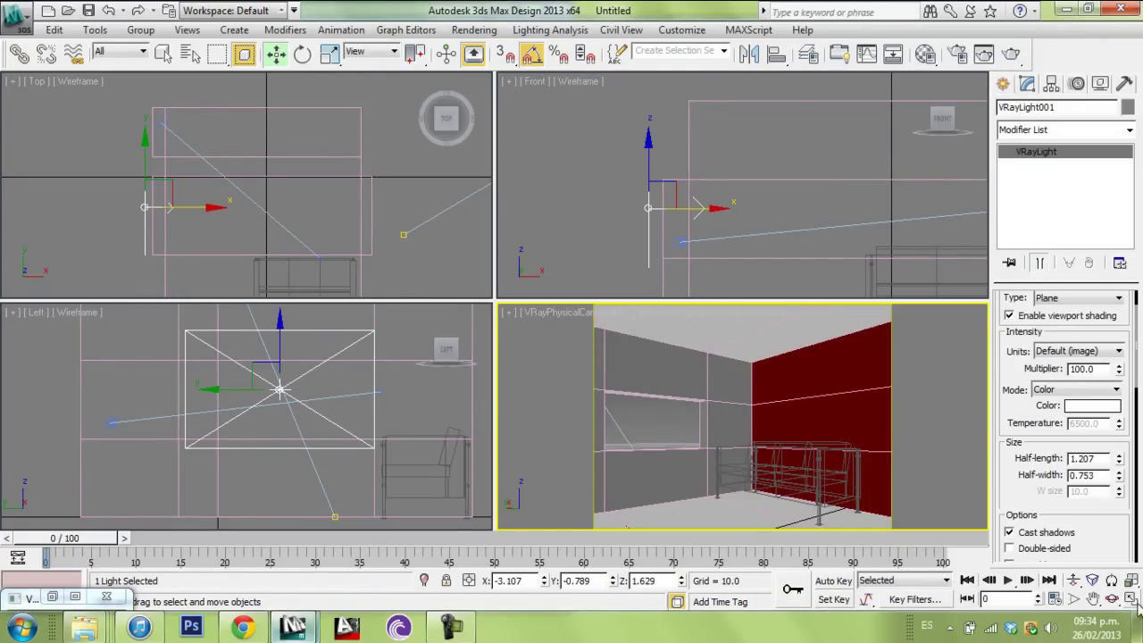
left_click(1131, 599)
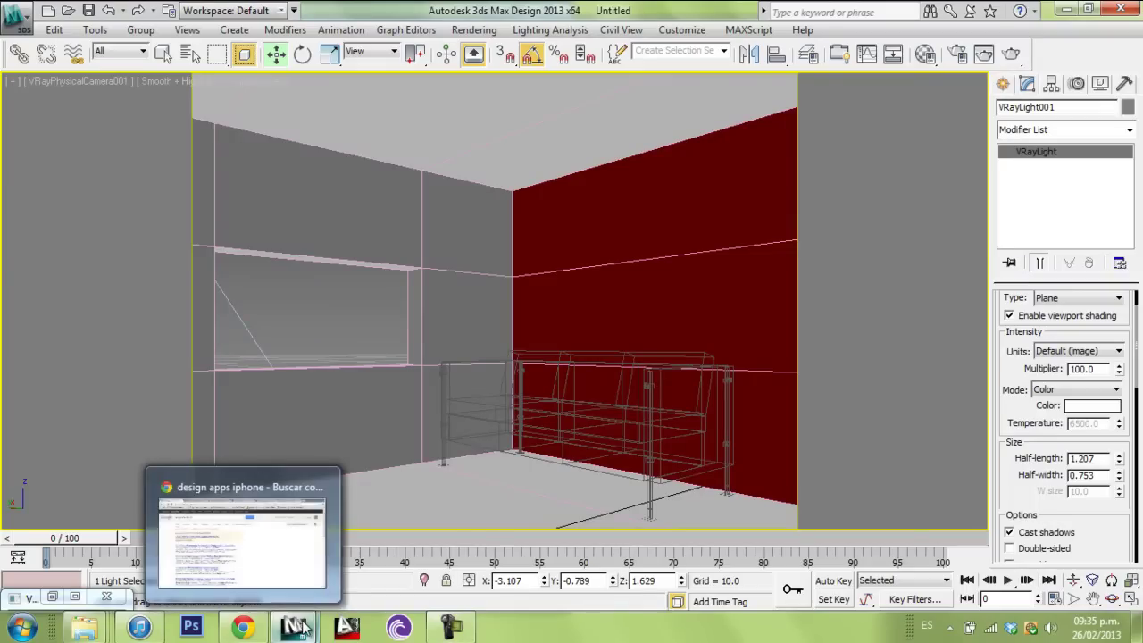
Step: Bring back the V-Ray frame buffer, define a render region covering most of the red wall and sofa, and render it
mouse_move(292, 627)
left_click(333, 546)
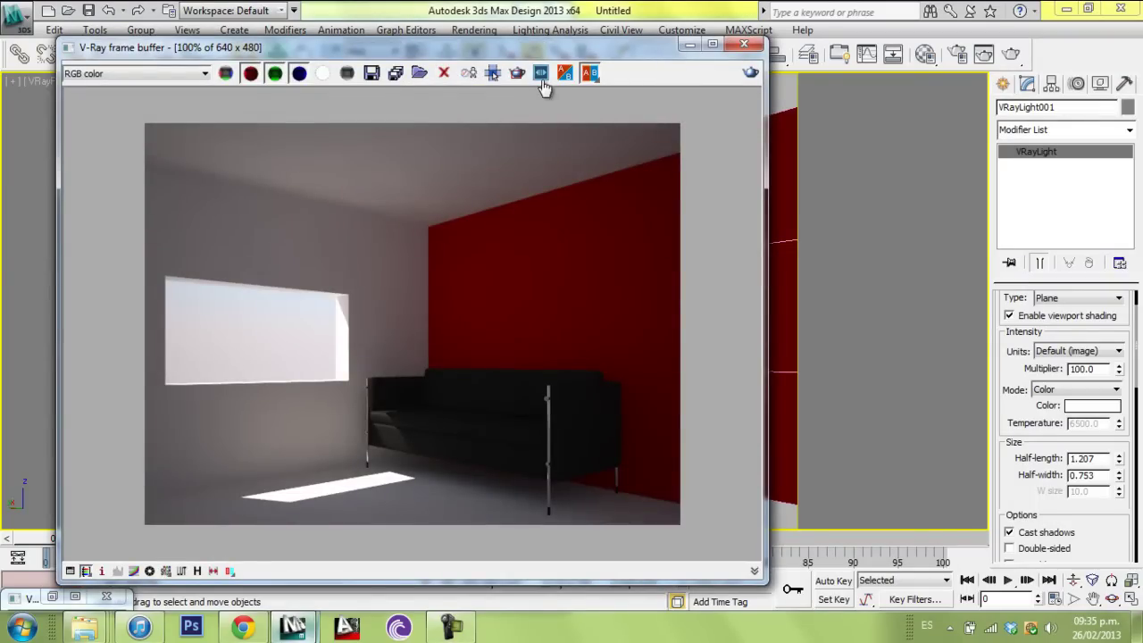
left_click(518, 73)
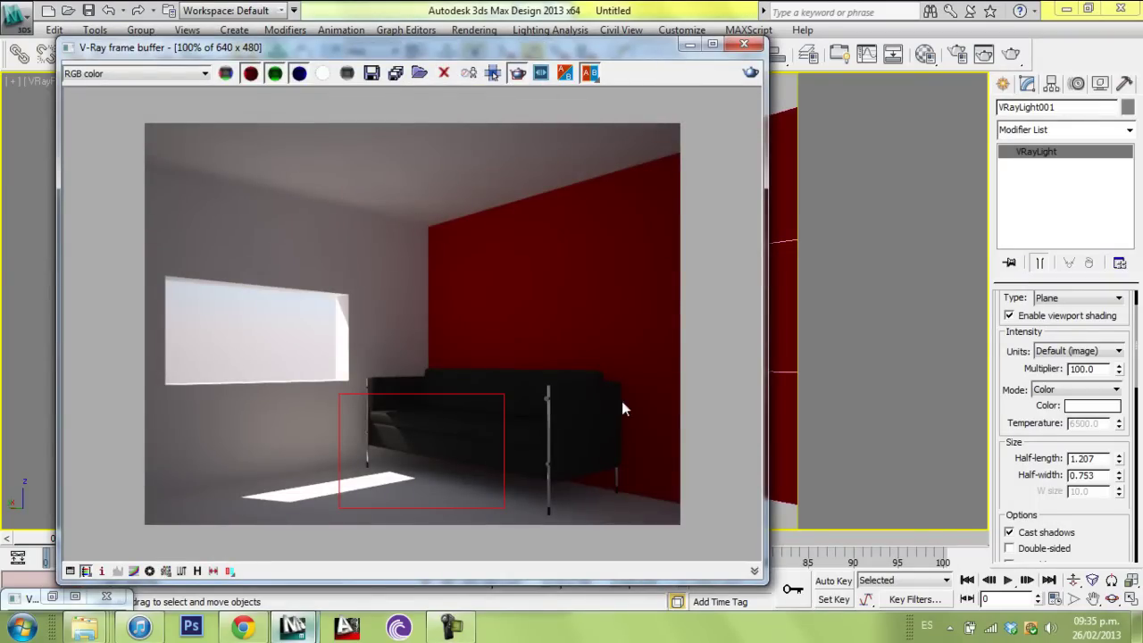
left_click_drag(682, 224, 305, 459)
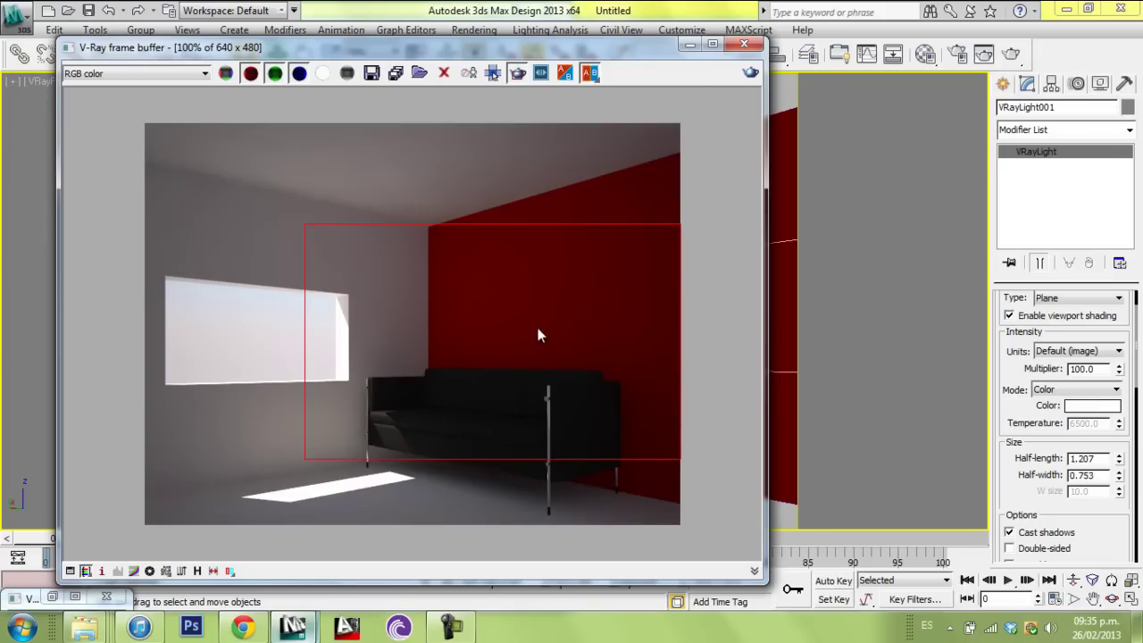
left_click(750, 73)
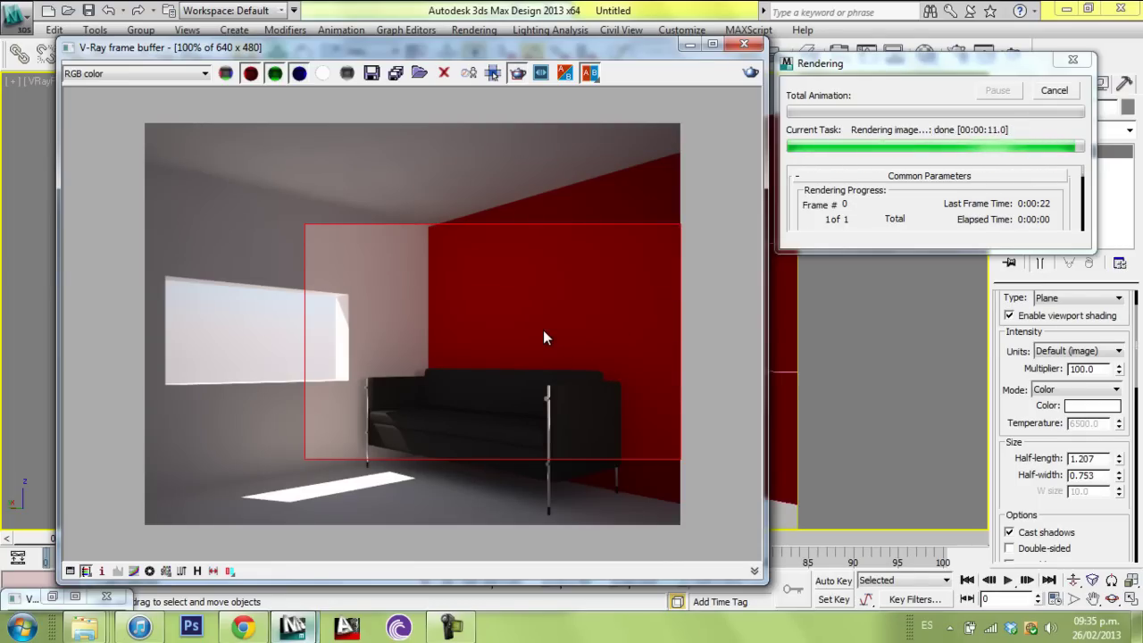
Step: Outline the ceiling and wall areas with trial regions, turn off region rendering, and put the frame buffer away
left_click_drag(417, 137, 179, 311)
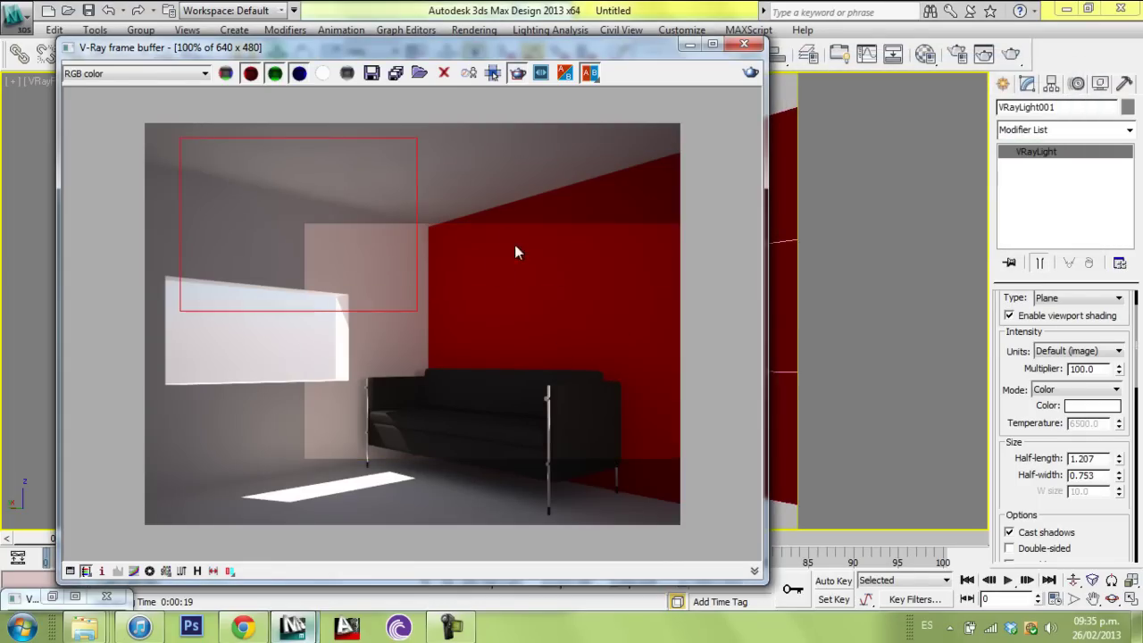
left_click_drag(685, 245, 137, 113)
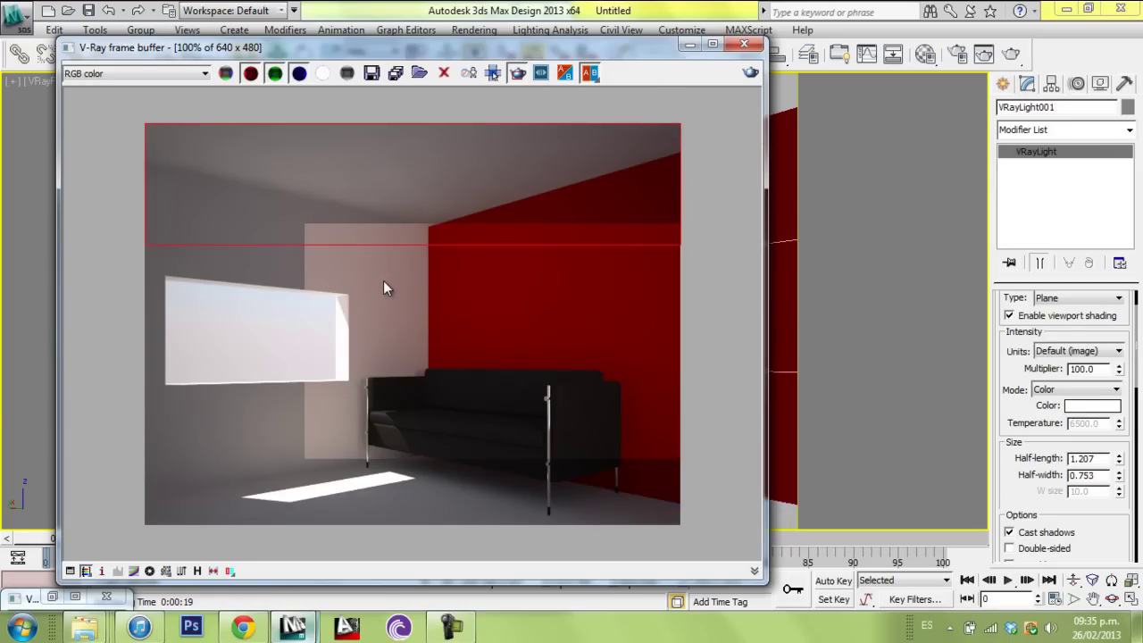
left_click_drag(141, 268, 574, 125)
left_click_drag(689, 258, 315, 151)
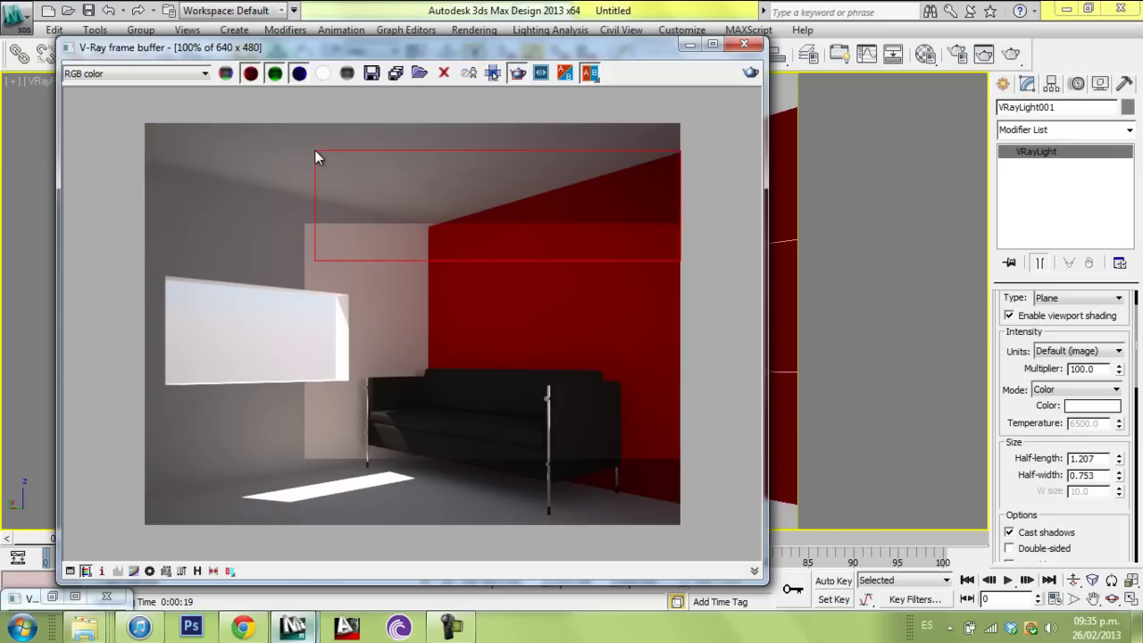
left_click_drag(155, 260, 370, 402)
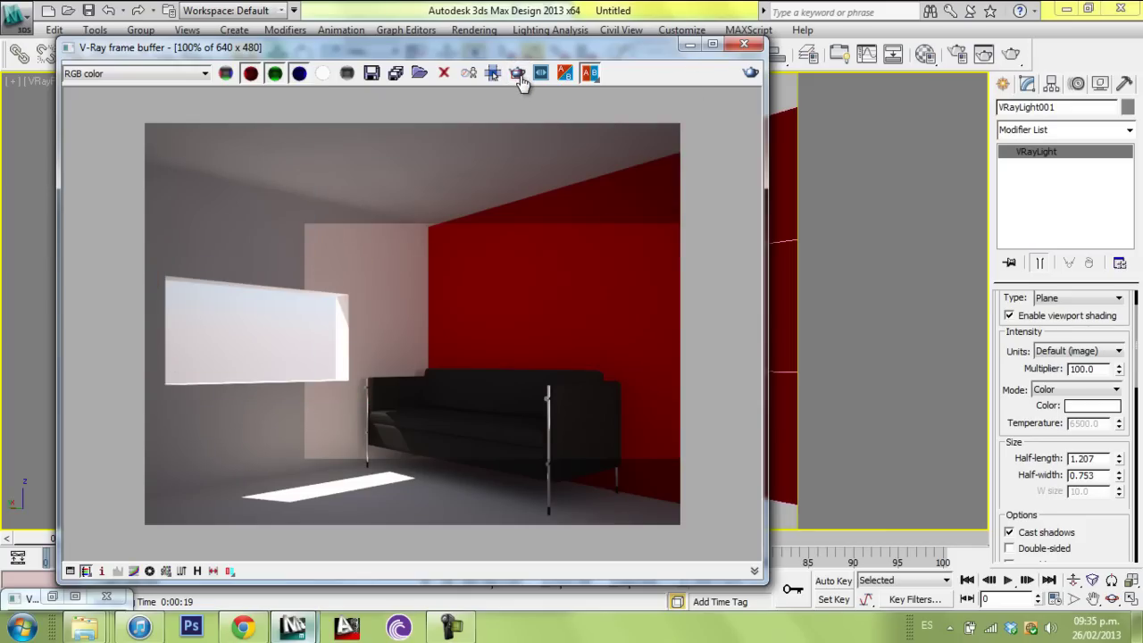
left_click(690, 44)
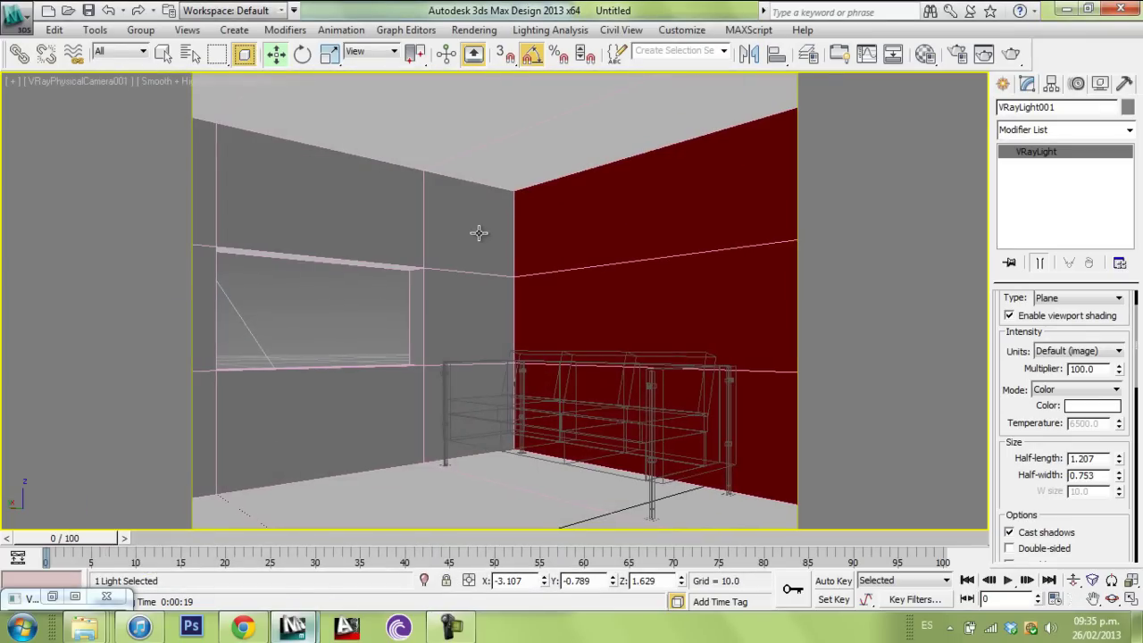
Step: Switch to a perspective view that shows the window opening from outside the house
key("p")
scroll(478, 259, "down", 4)
middle_click_drag(479, 317, 581, 245, "alt")
scroll(465, 304, "down", 5)
scroll(465, 304, "up", 4)
middle_click_drag(465, 304, 556, 295, "alt")
mouse_move(557, 294)
middle_mouse_down("alt")
mouse_move(560, 277)
mouse_move(553, 297)
middle_mouse_up("alt")
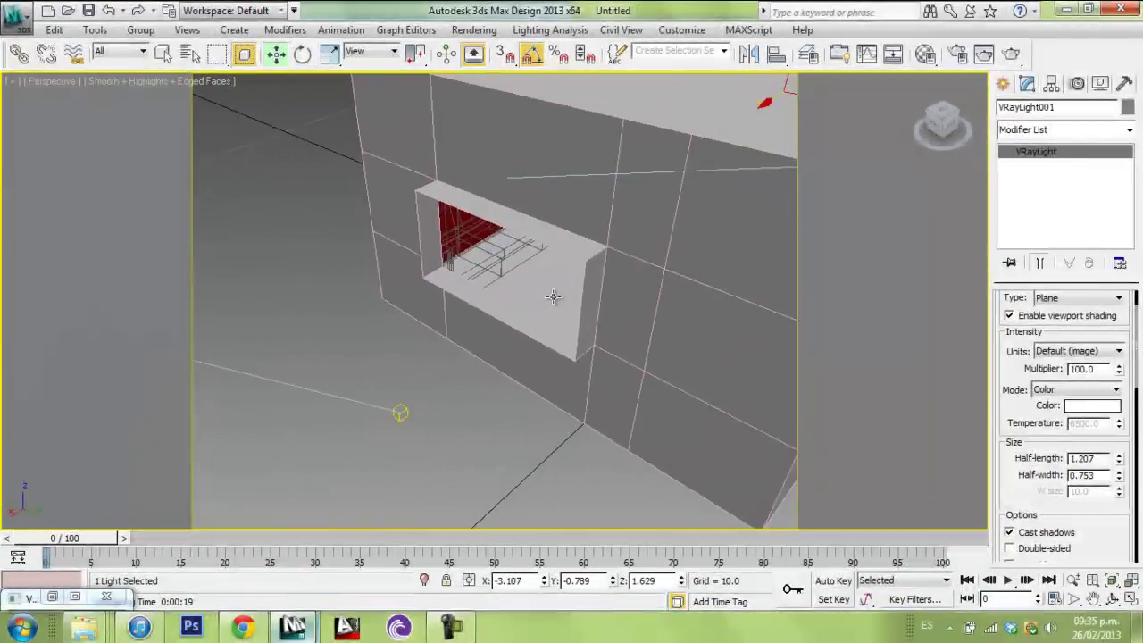
Step: Choose the Windows geometry category and start a Fixed window
left_click(1003, 84)
left_click(1009, 110)
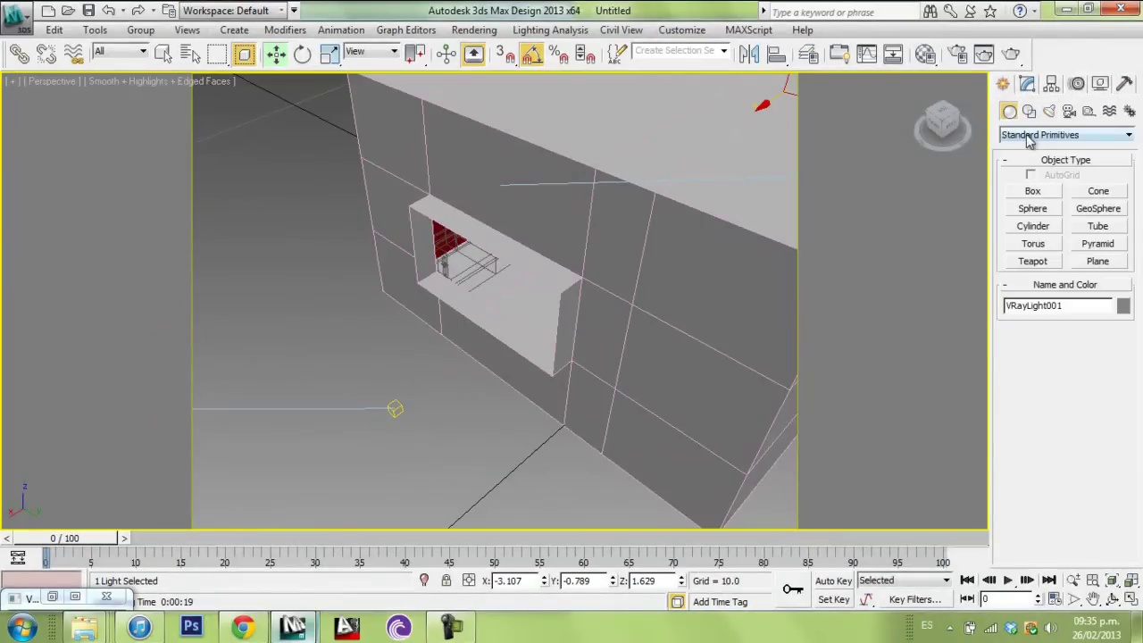
left_click(1027, 134)
left_click(1036, 157)
left_click(1027, 134)
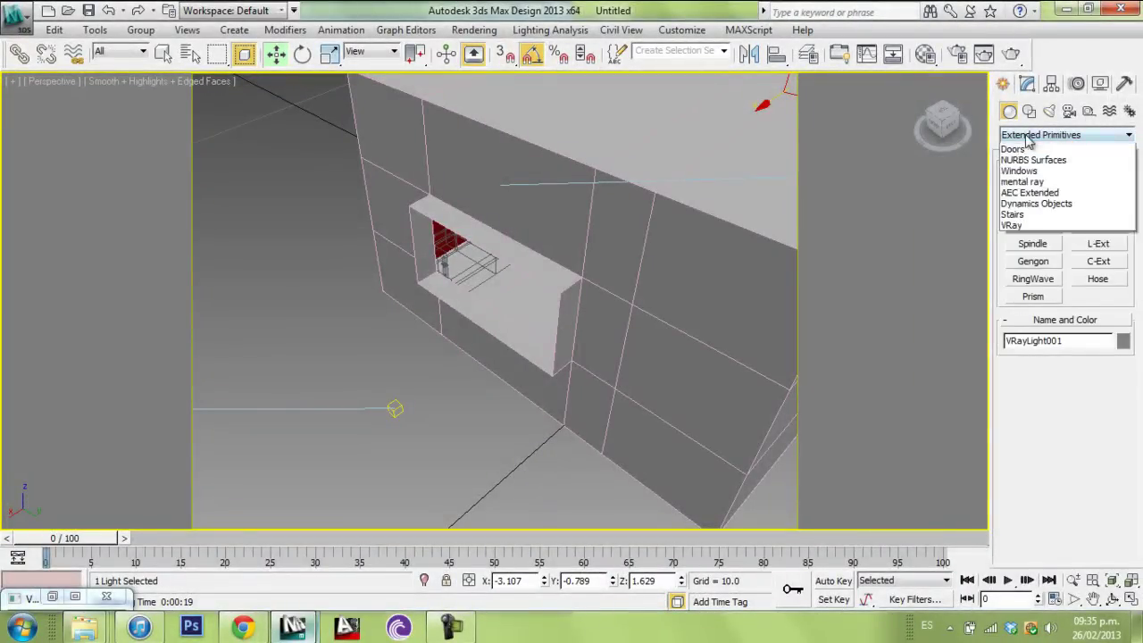
left_click(1035, 142)
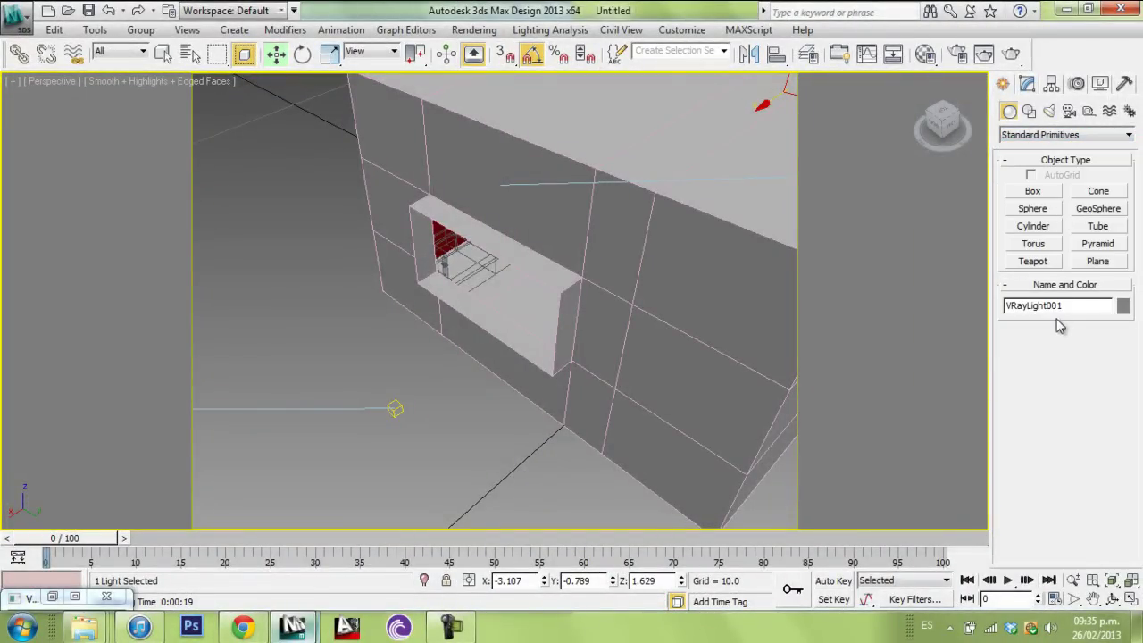
left_click(1056, 134)
left_click(1033, 248)
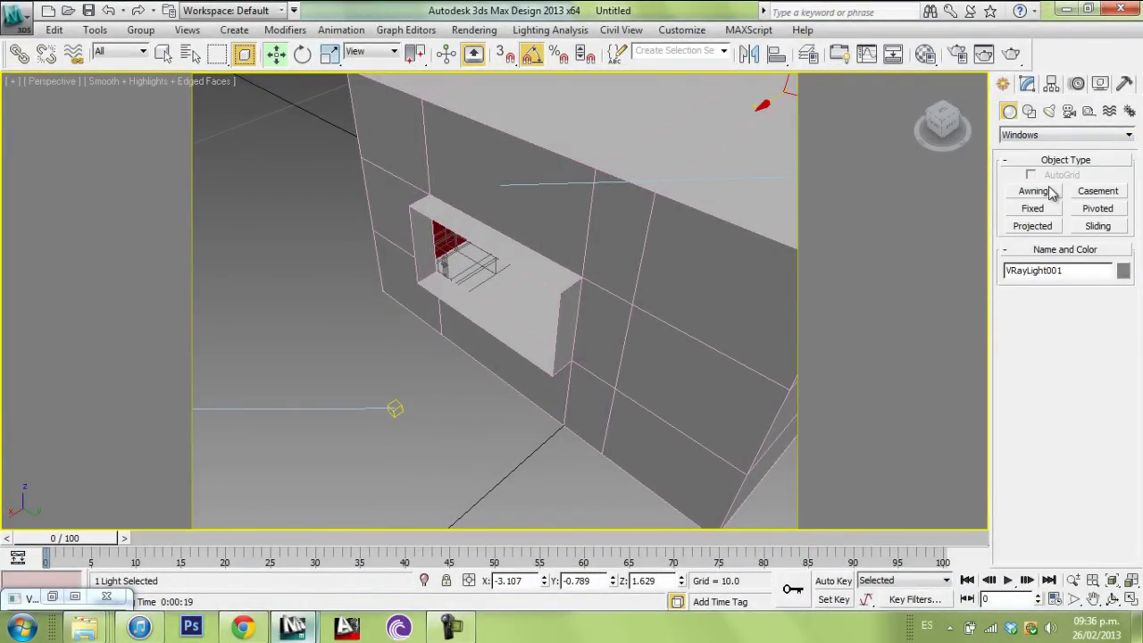
left_click(1033, 208)
Step: With 3D snapping on, draw the fixed window from corner to corner of the wall opening, about 1.997 wide and 1.0 high
middle_click_drag(760, 237, 702, 309, "alt")
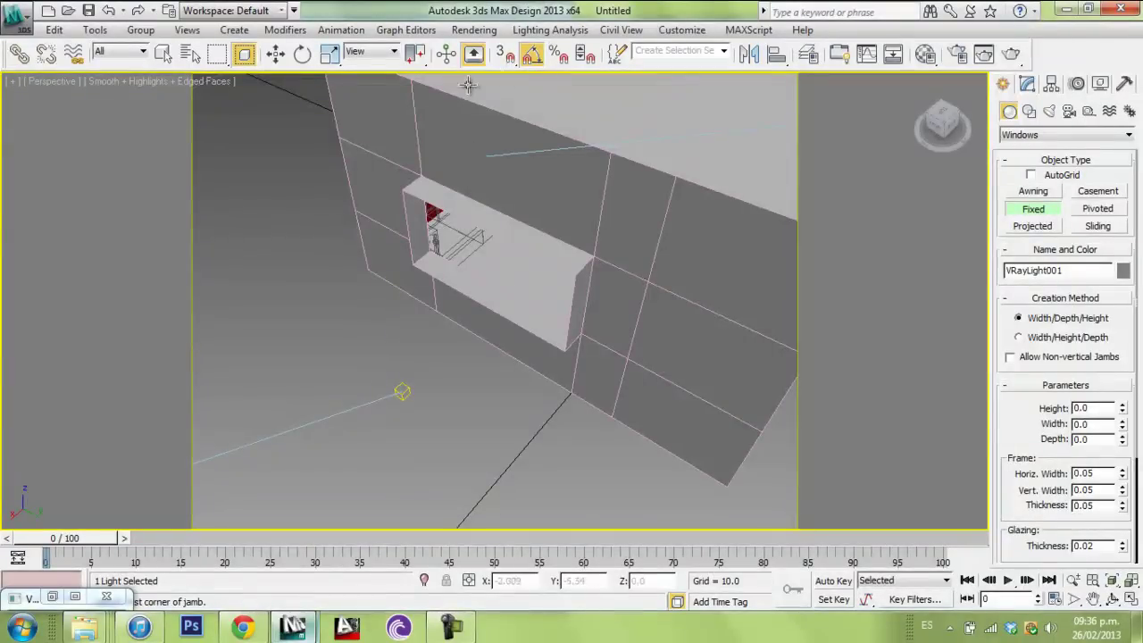
left_click(507, 56)
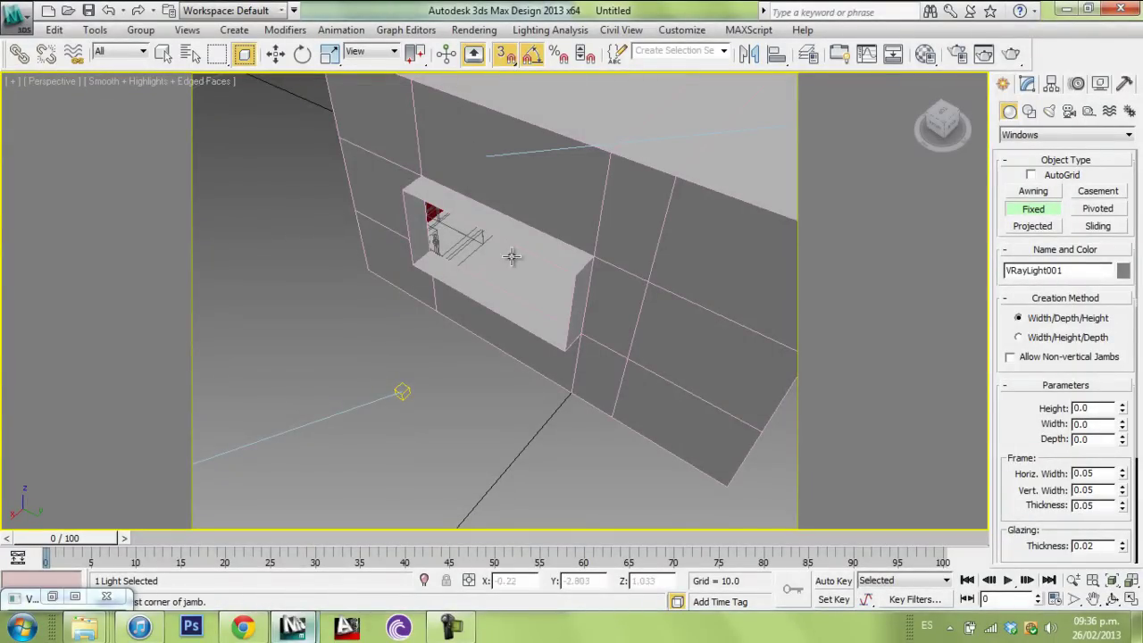
scroll(420, 222, "up", 3)
scroll(417, 214, "down", 6)
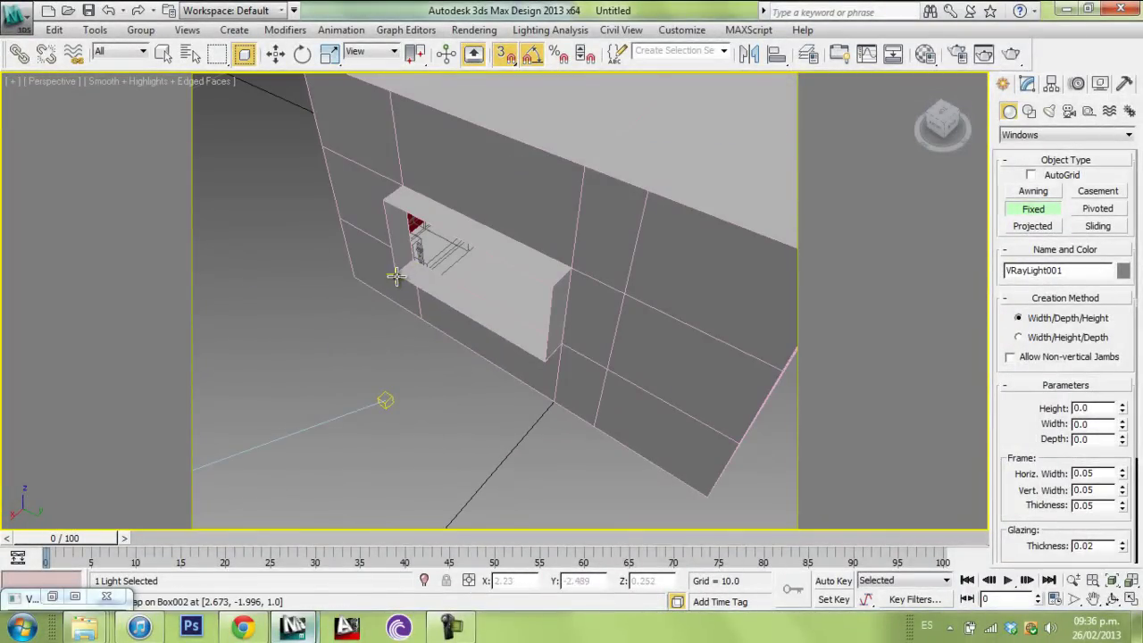
left_click_drag(393, 273, 548, 357)
left_click(564, 346)
left_click(572, 264)
left_click(166, 55)
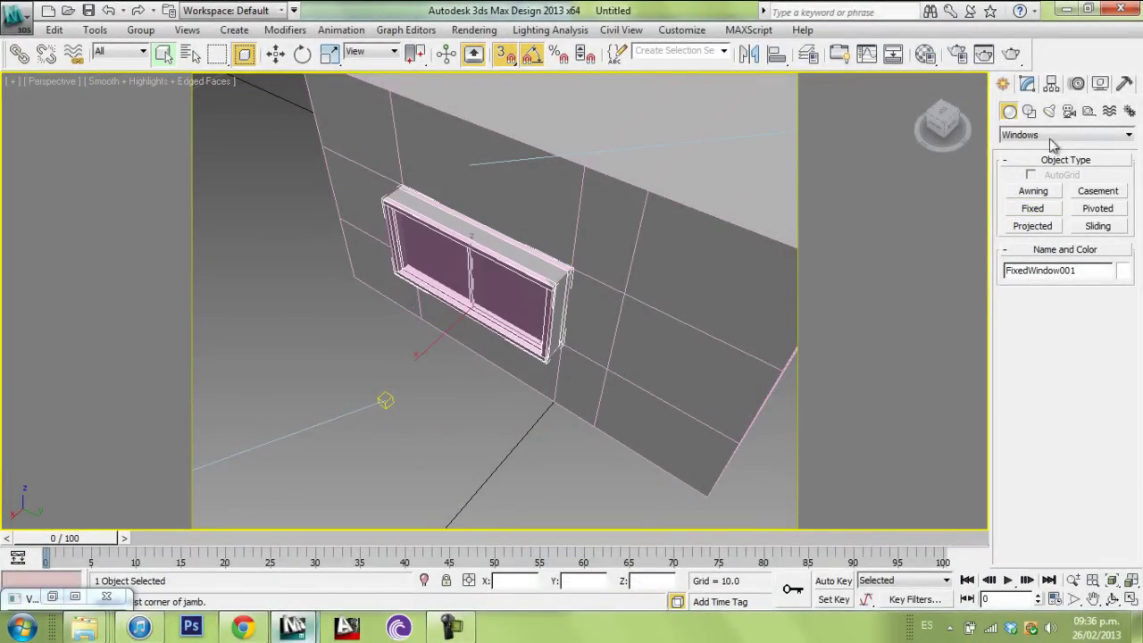
Step: Set the fixed window's depth to 0.1 and return to the physical camera view
left_click(1027, 83)
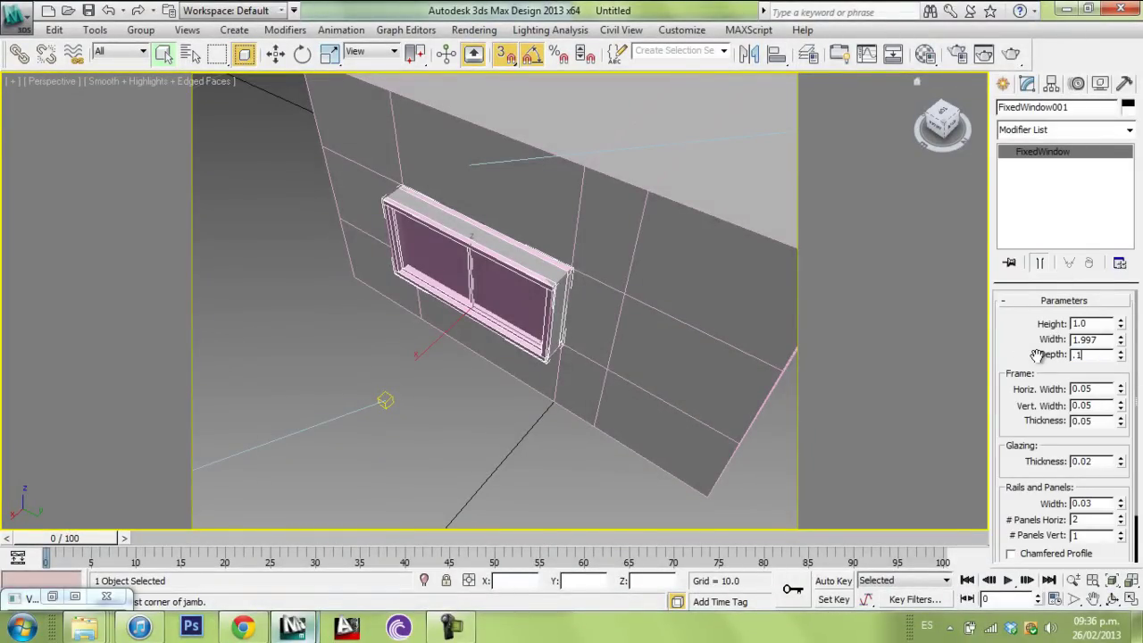
key("Return")
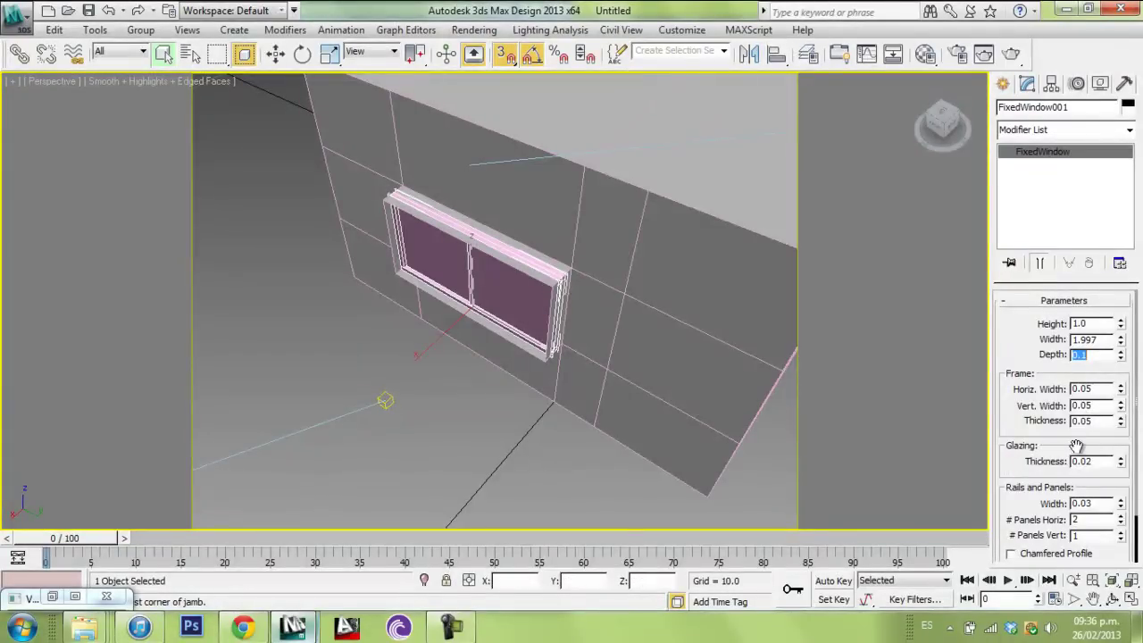
left_click_drag(1047, 419, 1057, 318)
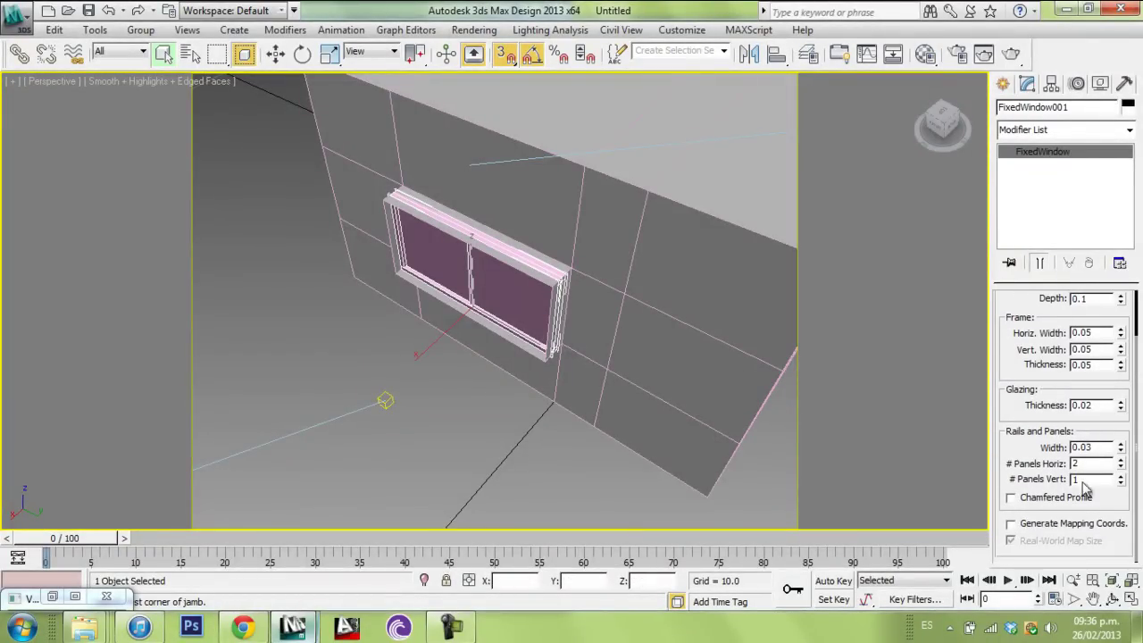
key("c")
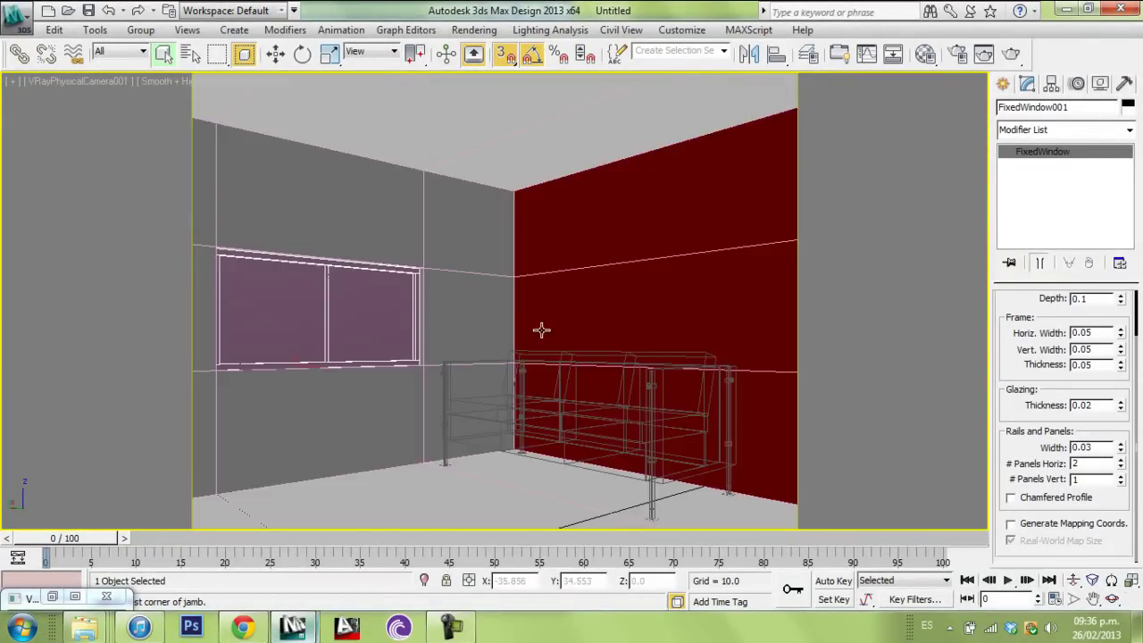
left_click(166, 54)
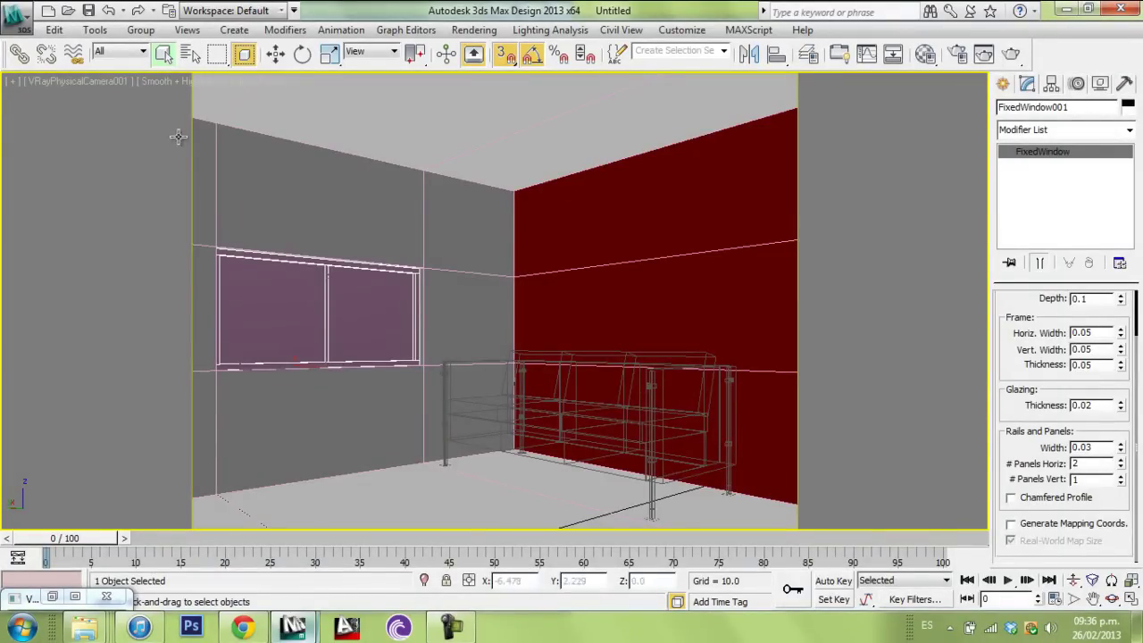
Step: Open the Material Editor, pick the Solid Glass sample slot, and change its material type to VRayMtl
key("m")
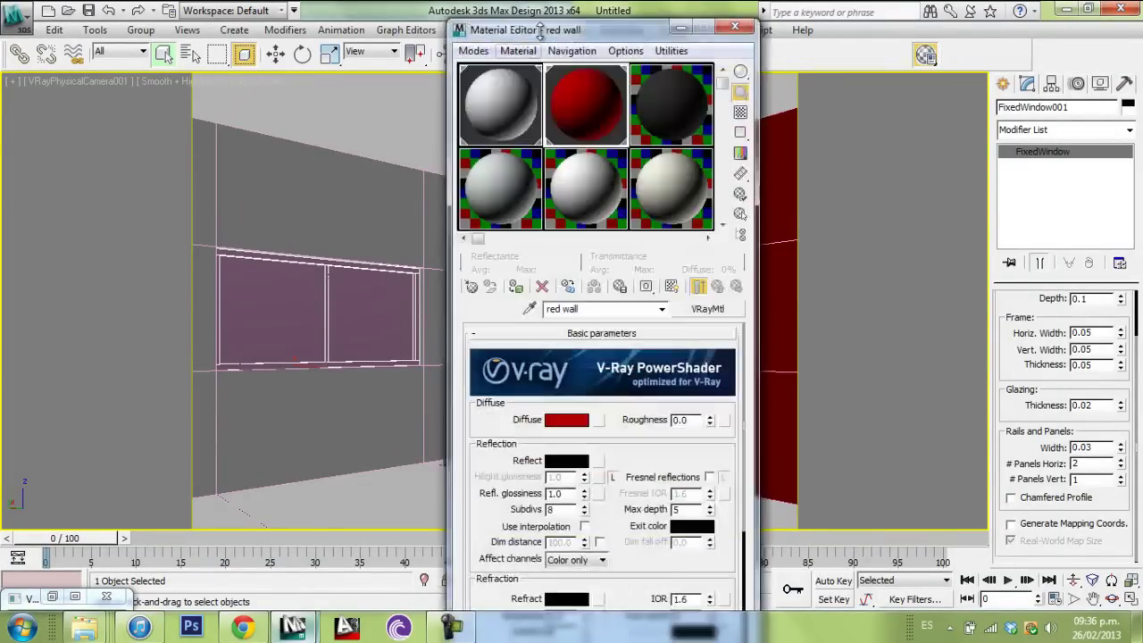
left_click_drag(576, 34, 766, 74)
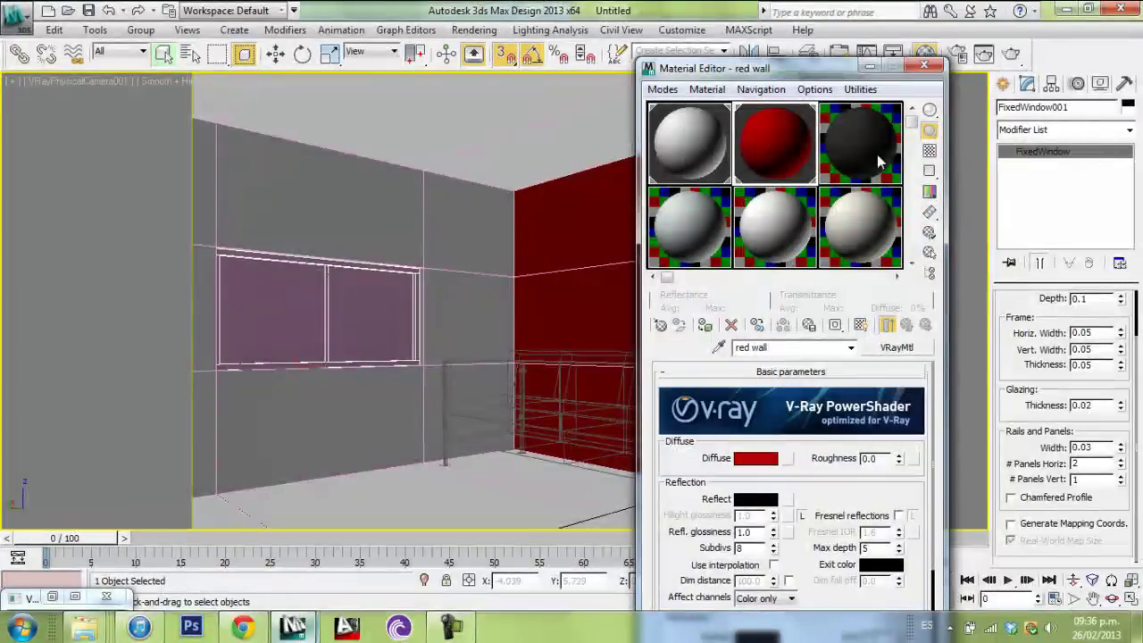
left_click(665, 268)
left_click(897, 347)
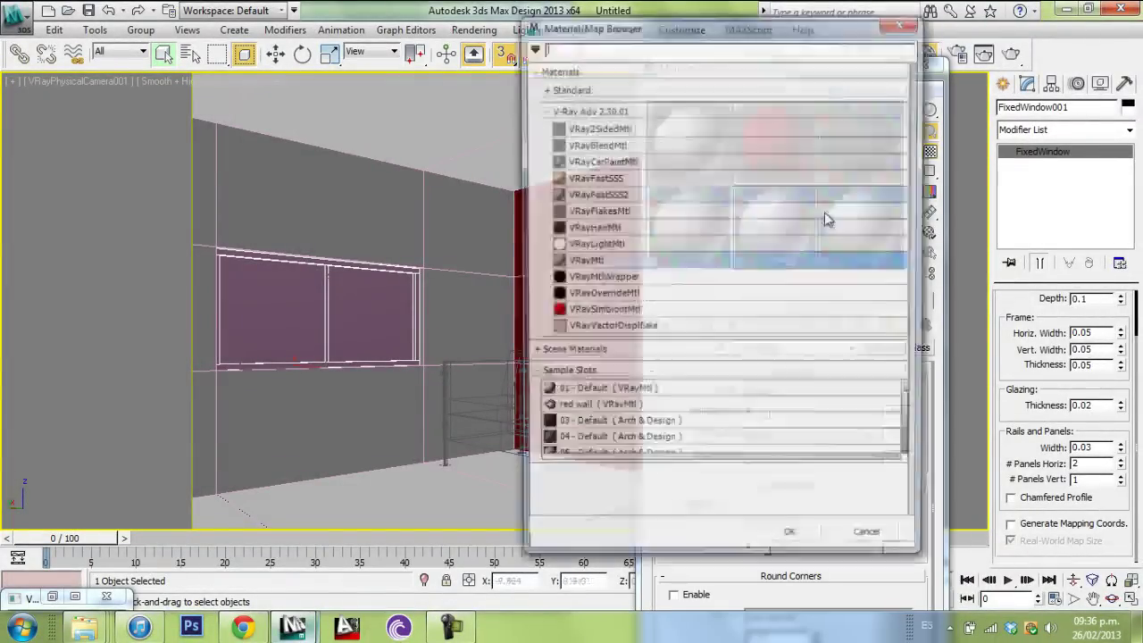
double_click(599, 267)
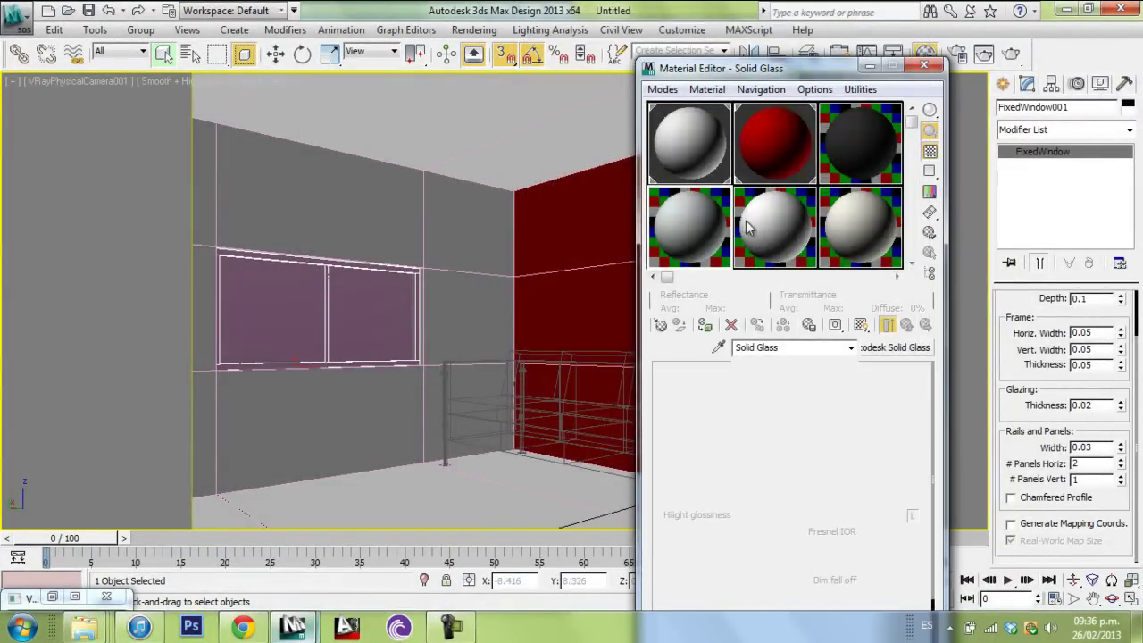
Step: Set the new VRayMtl's diffuse color to black and rename the material glass
left_click(759, 458)
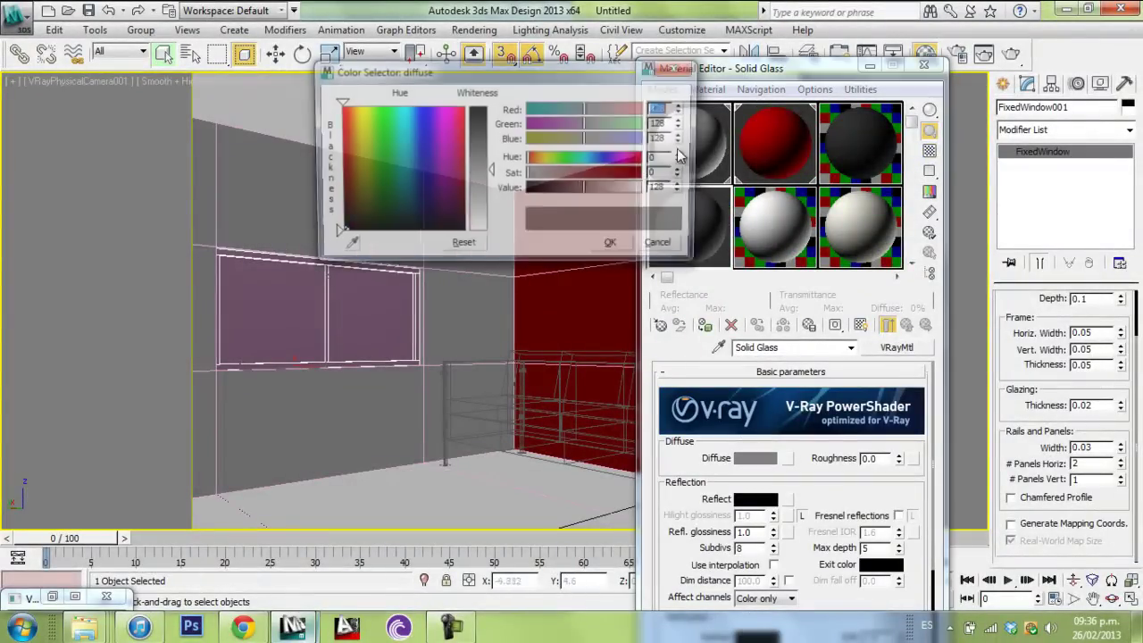
left_click_drag(490, 167, 491, 103)
left_click(622, 248)
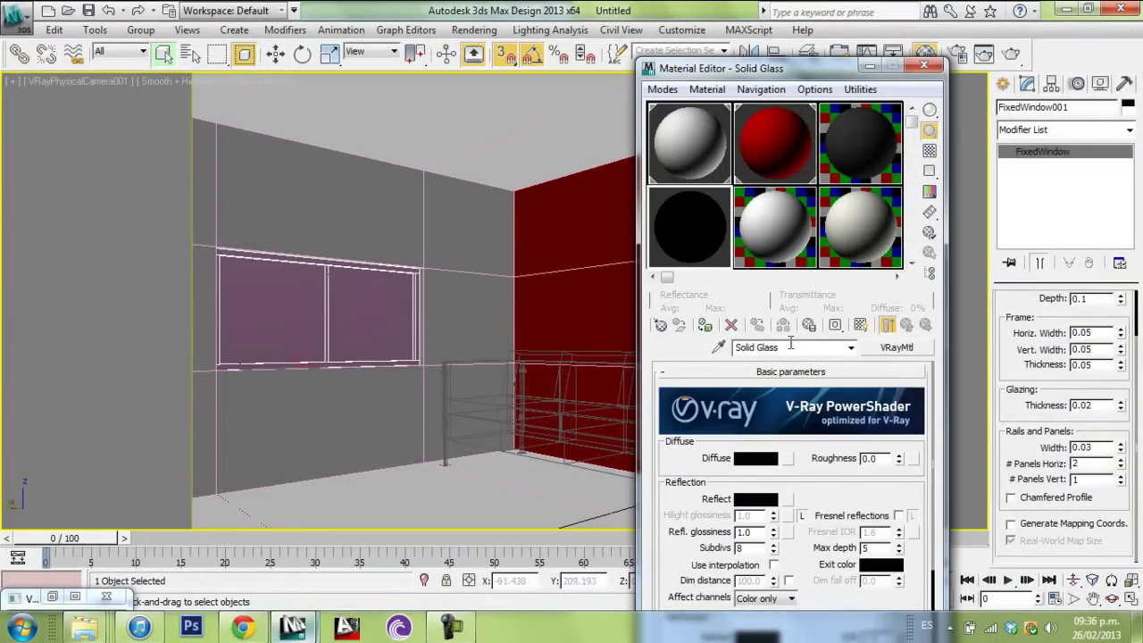
type("glass")
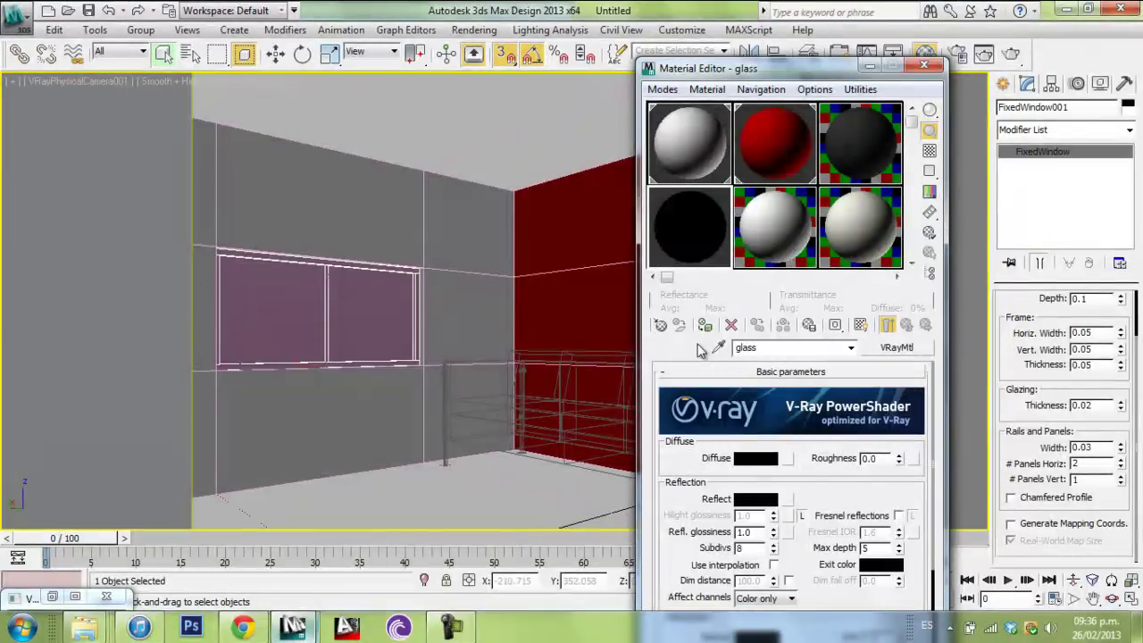
Step: Set the glass material's reflection color to gray with value 96 and its refraction color to pure white, value 255
left_click(756, 500)
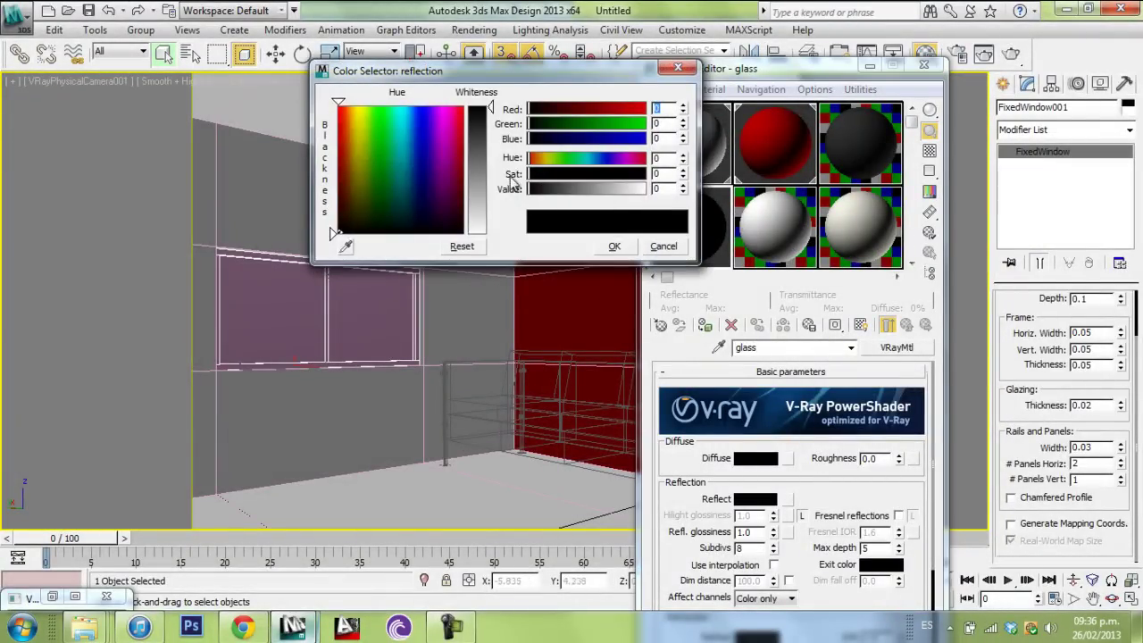
left_click_drag(481, 175, 481, 156)
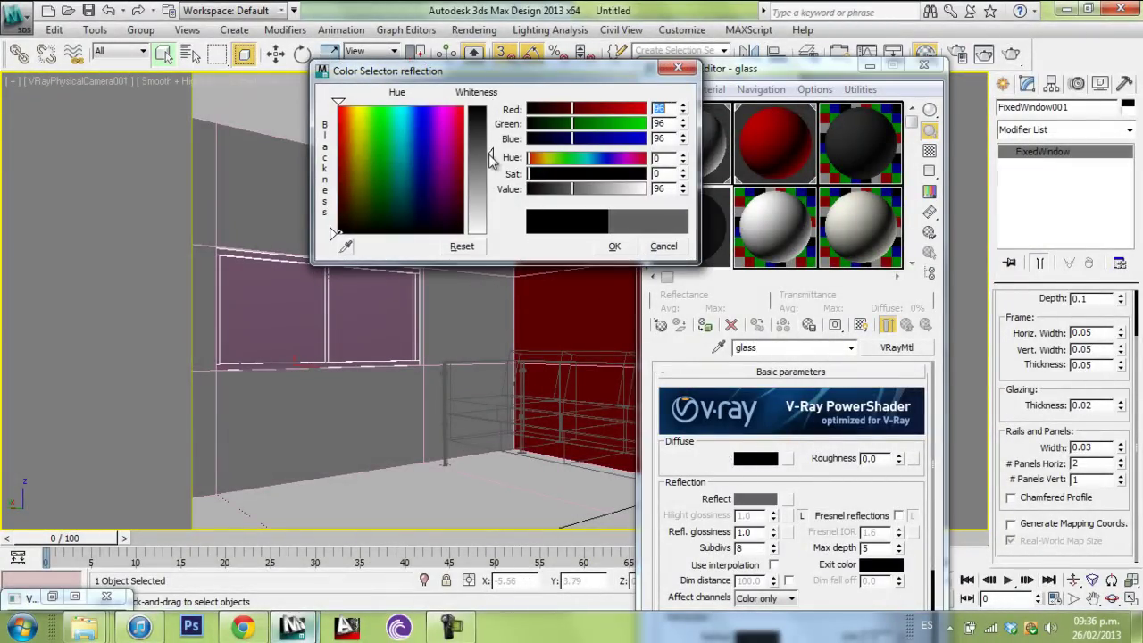
left_click(614, 246)
scroll(800, 510, "down", 3)
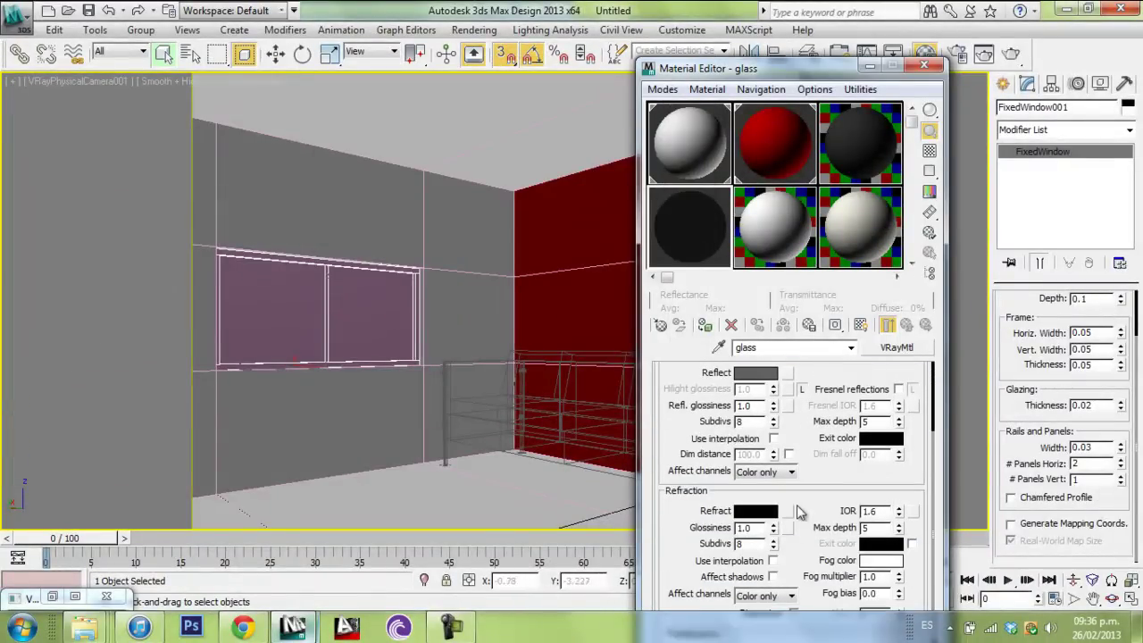
left_click(762, 518)
left_click_drag(490, 231, 490, 108)
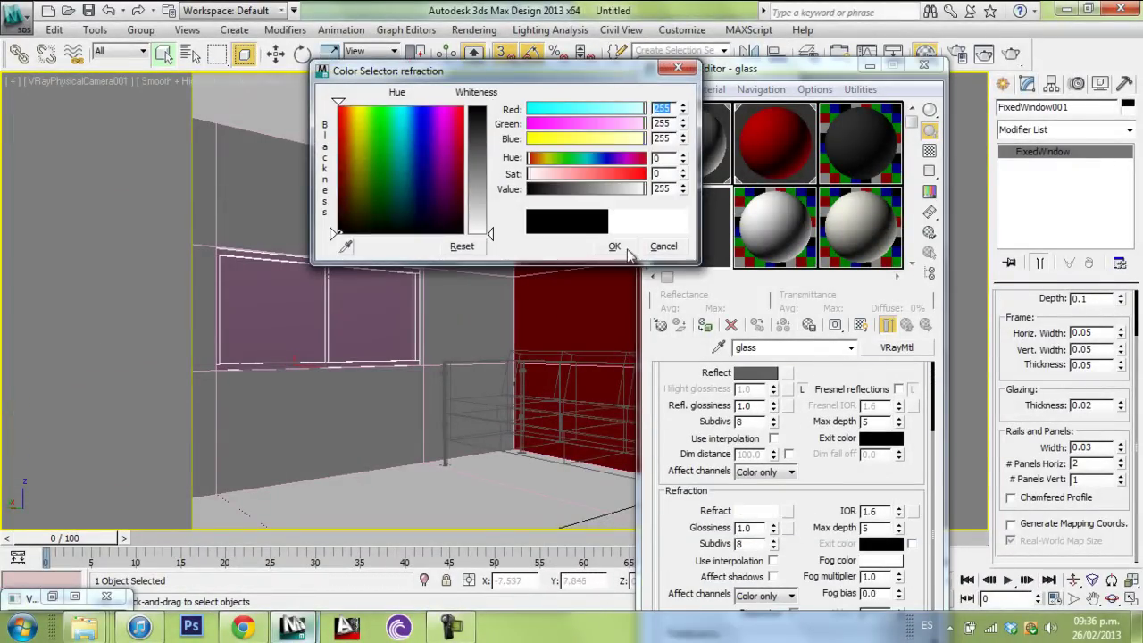
left_click(612, 245)
scroll(804, 420, "up", 4)
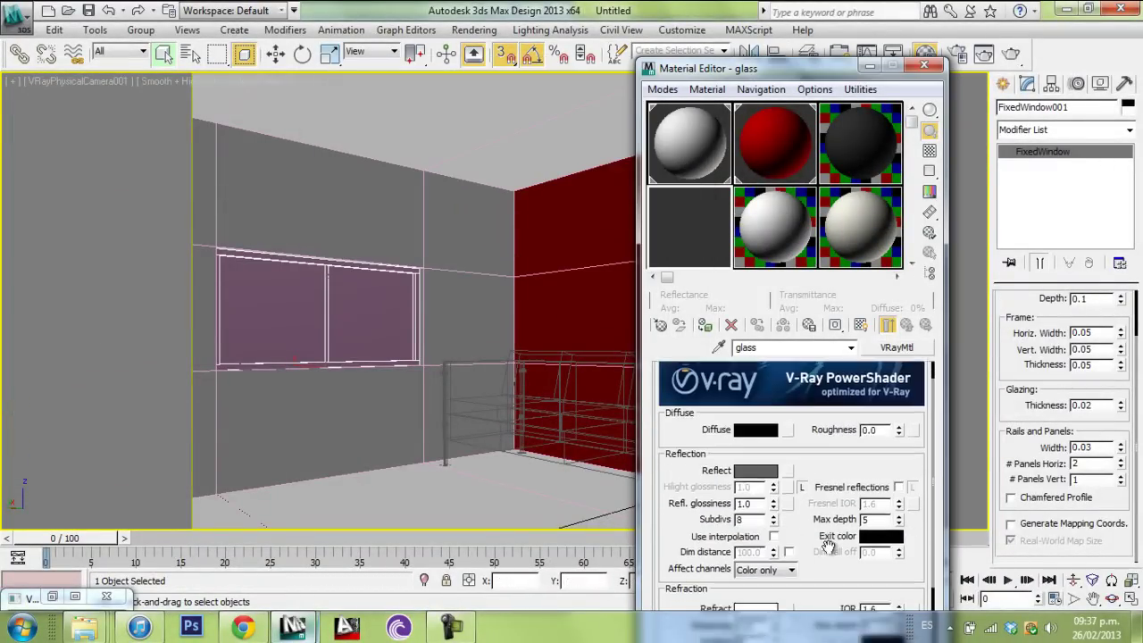
Step: Change the Ceramic sample slot's material type to VRayMtl and set its diffuse color to black
left_click(767, 231)
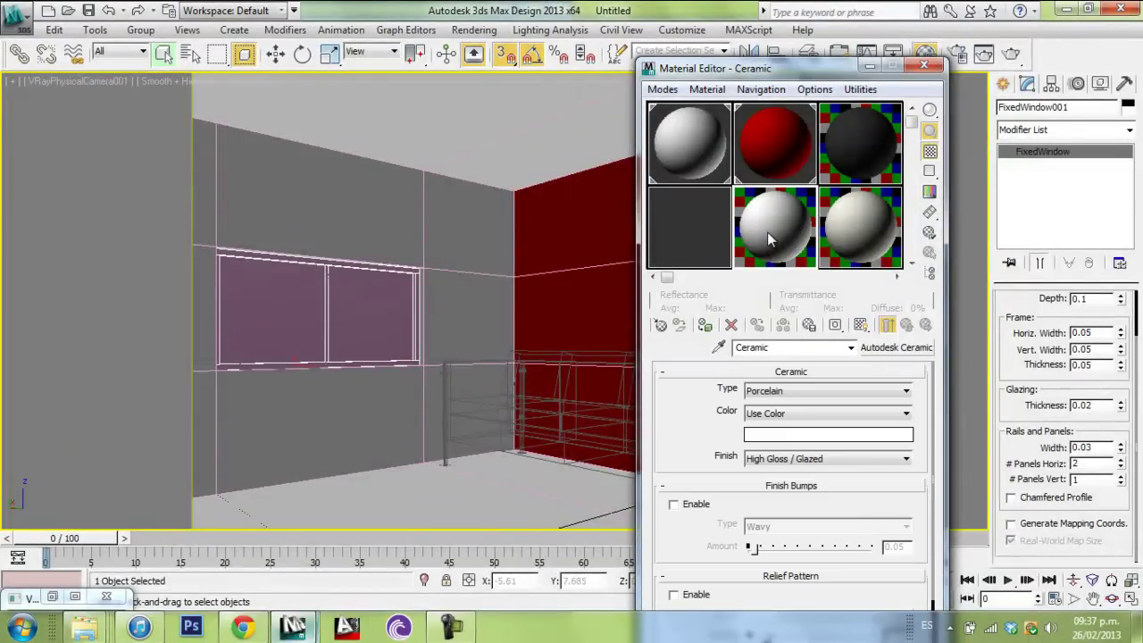
left_click(893, 348)
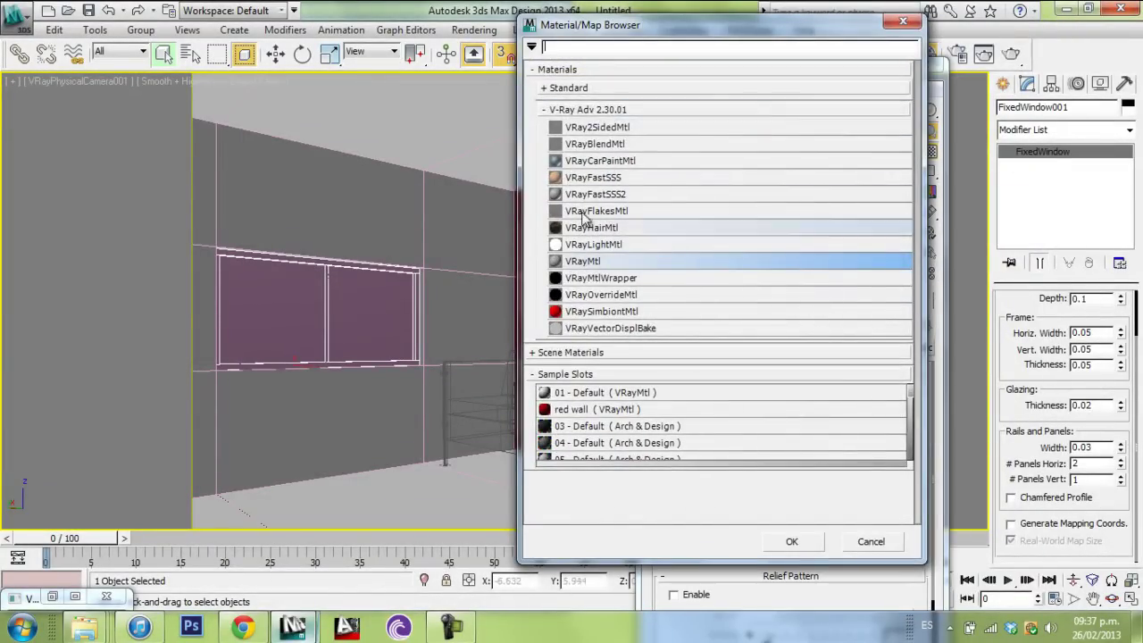
double_click(581, 260)
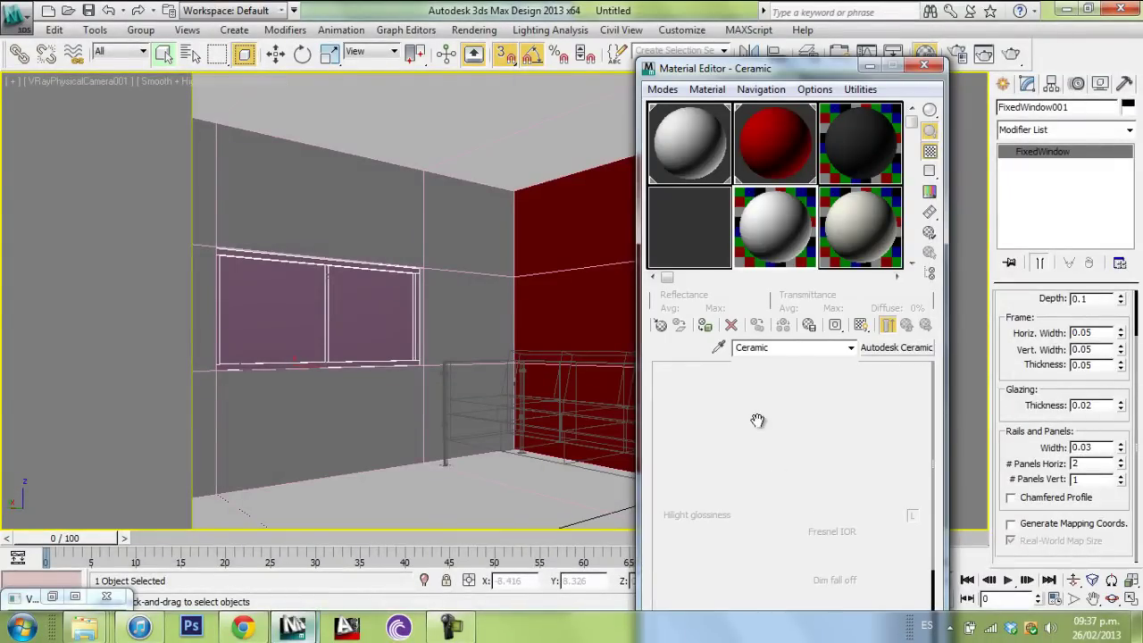
left_click(759, 459)
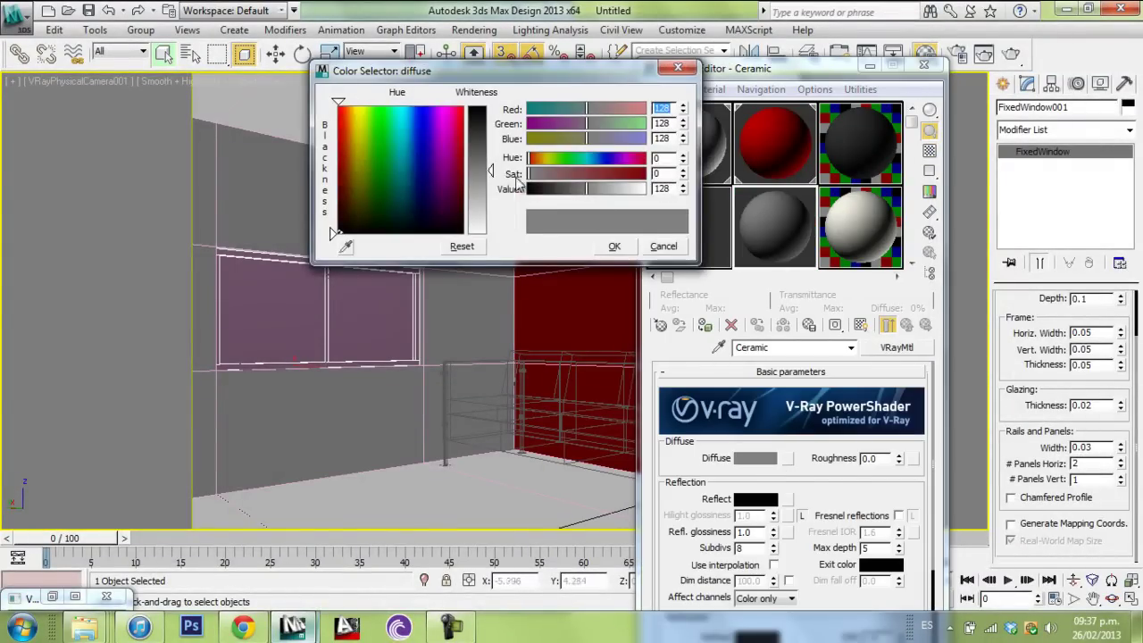
left_click_drag(494, 173, 486, 105)
left_click(615, 246)
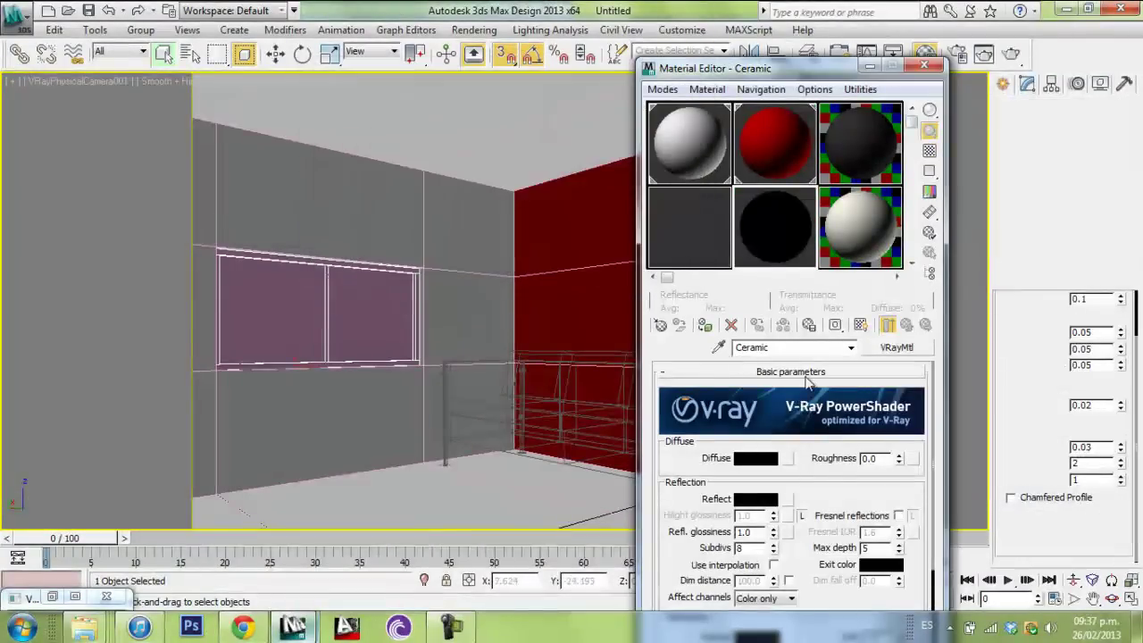
Step: Rename the new black VRayMtl as aluminum frame, restore the Select Object tool and clear the scene selection
double_click(778, 348)
type("a")
key("Return")
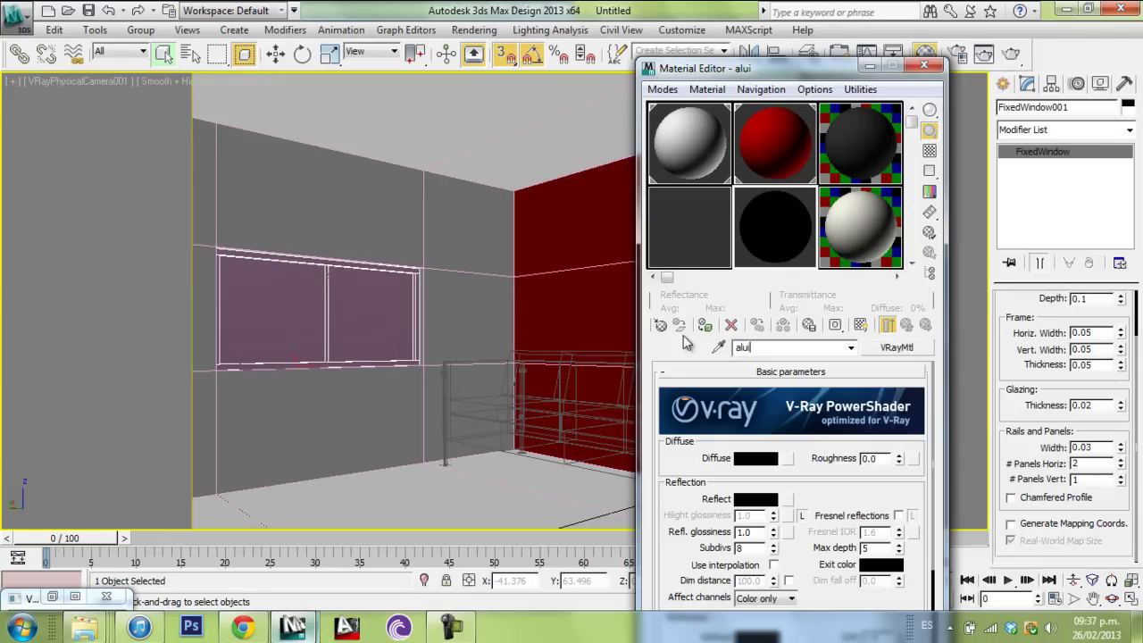
type("luminum fr")
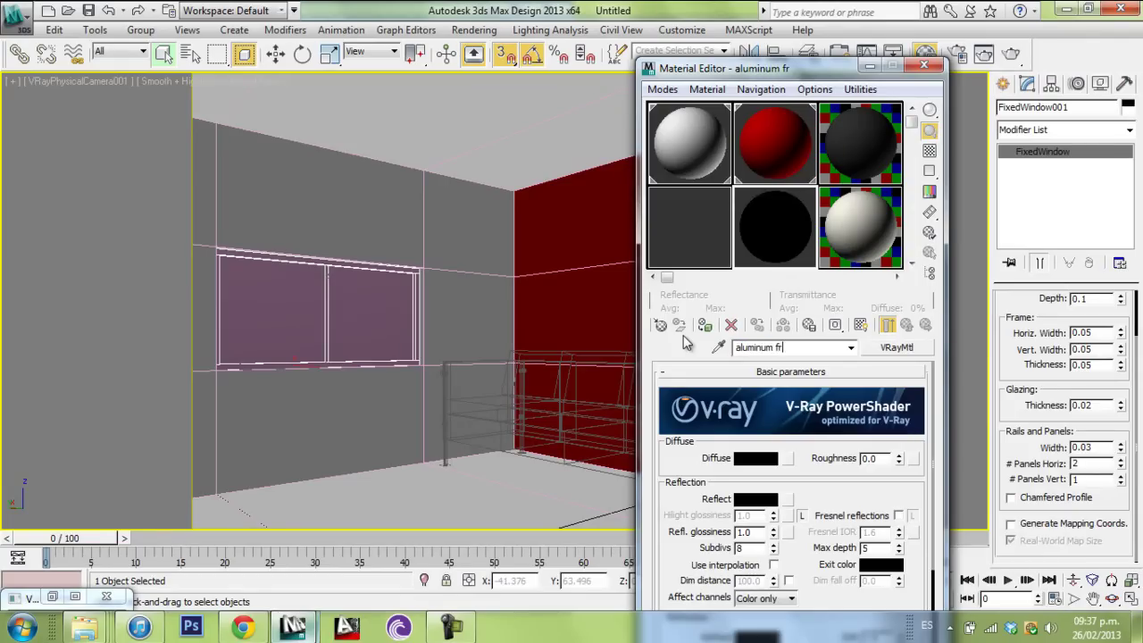
type("ame")
left_click(816, 346)
type("e")
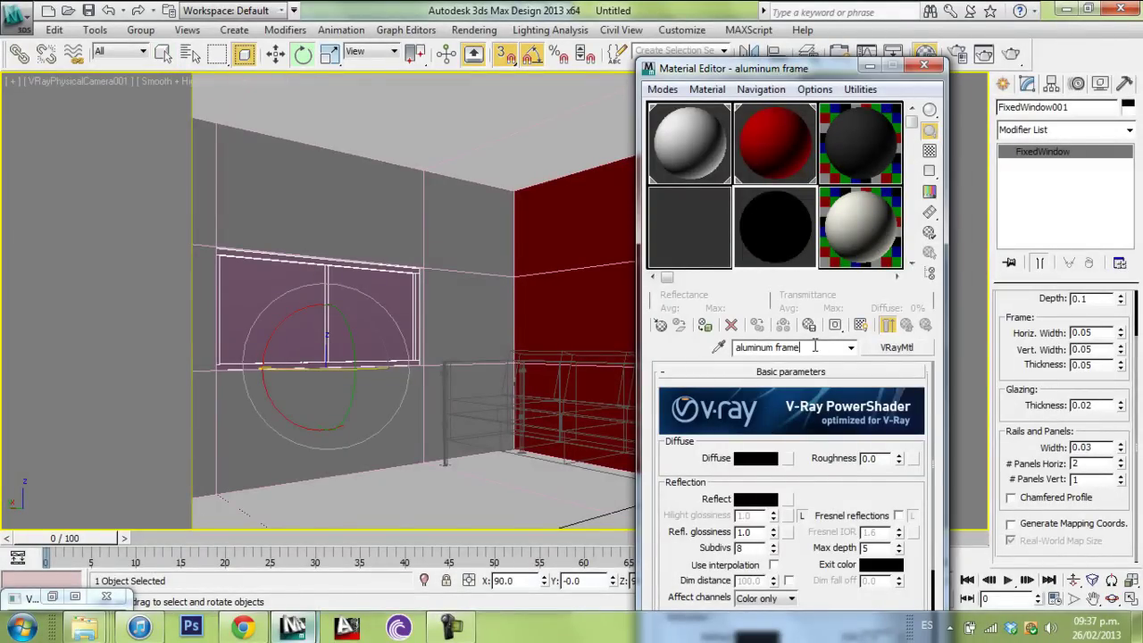
left_click(163, 54)
left_click(143, 152)
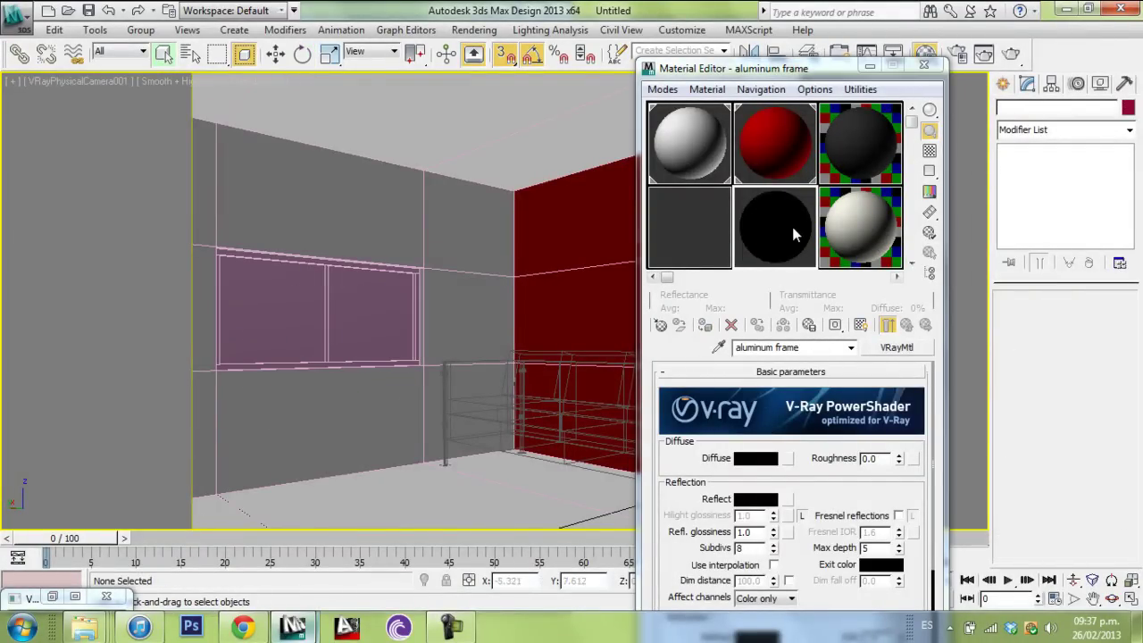
Step: Give the aluminum frame material a dark gray reflection color and a reflection glossiness of 0.8
left_click(758, 500)
mouse_move(490, 109)
left_mouse_down()
mouse_move(492, 143)
mouse_move(490, 130)
left_mouse_up()
left_click(616, 247)
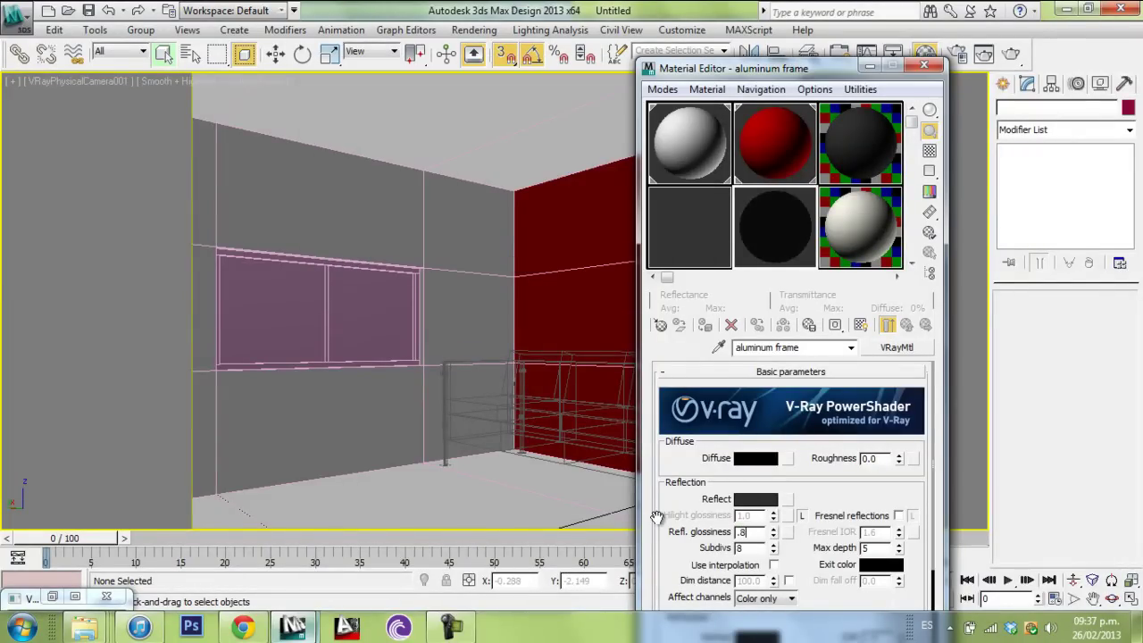
mouse_move(814, 566)
left_mouse_down()
mouse_move(811, 508)
mouse_move(813, 569)
left_mouse_up()
left_click_drag(821, 498, 828, 453)
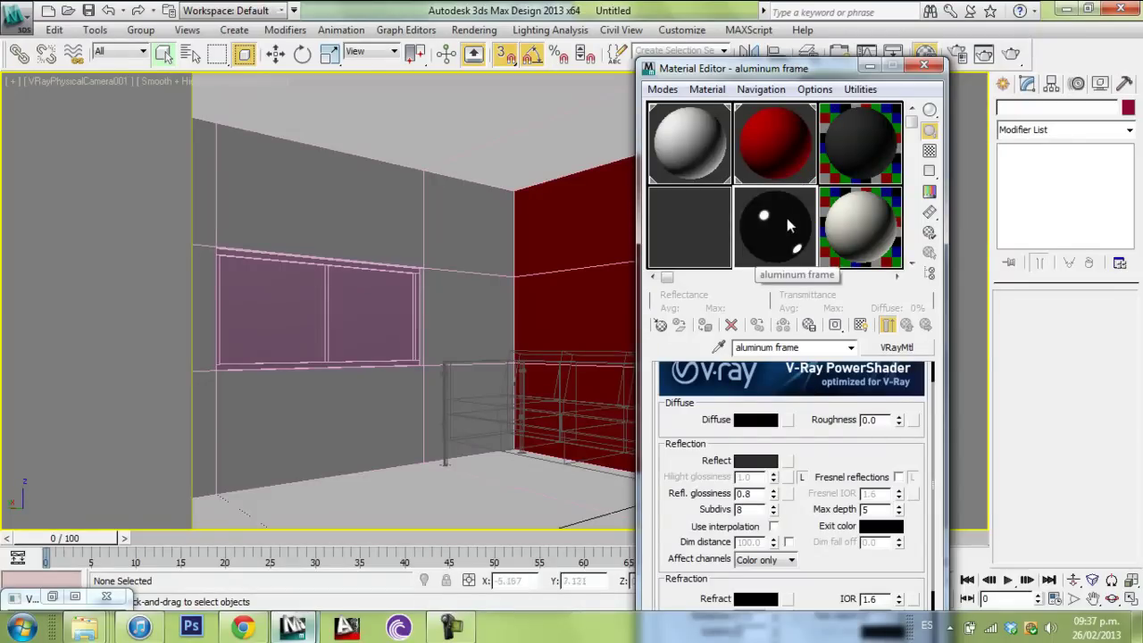
Step: Apply the aluminum frame material to the fixed window and convert the window to an Editable Poly
left_click_drag(385, 294, 384, 295)
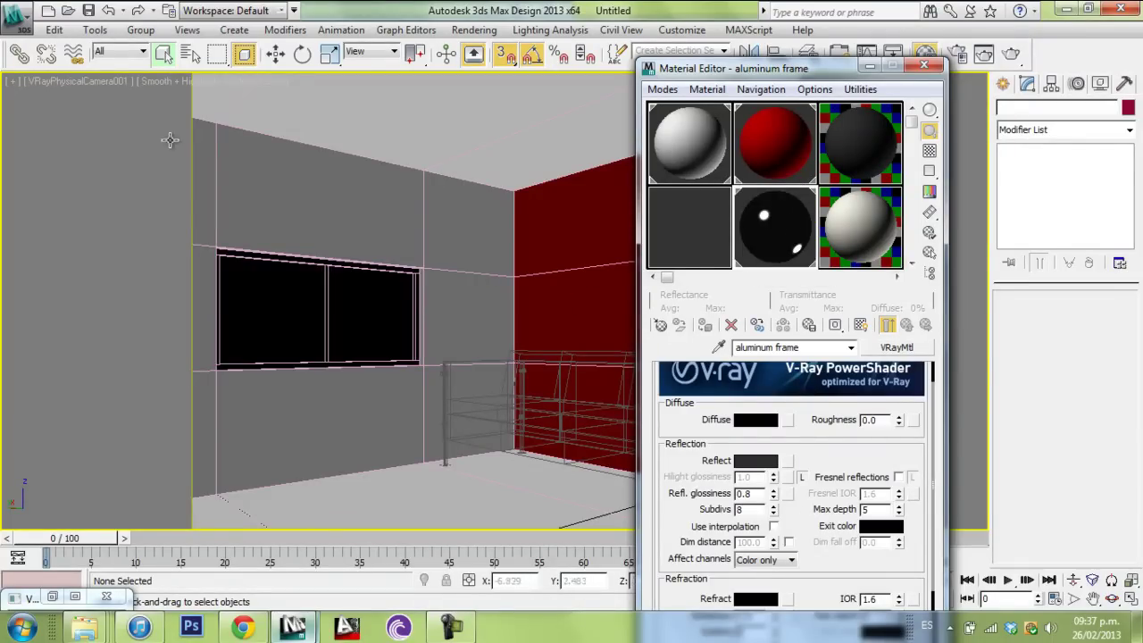
left_click(164, 53)
left_click(321, 268)
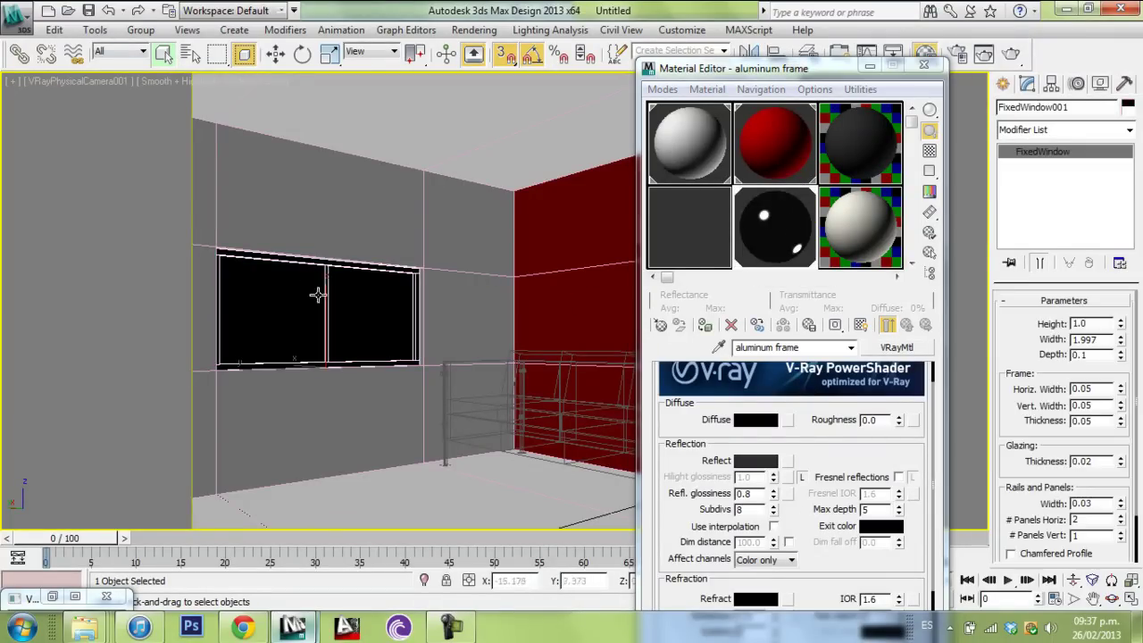
right_click(365, 319)
mouse_move(405, 459)
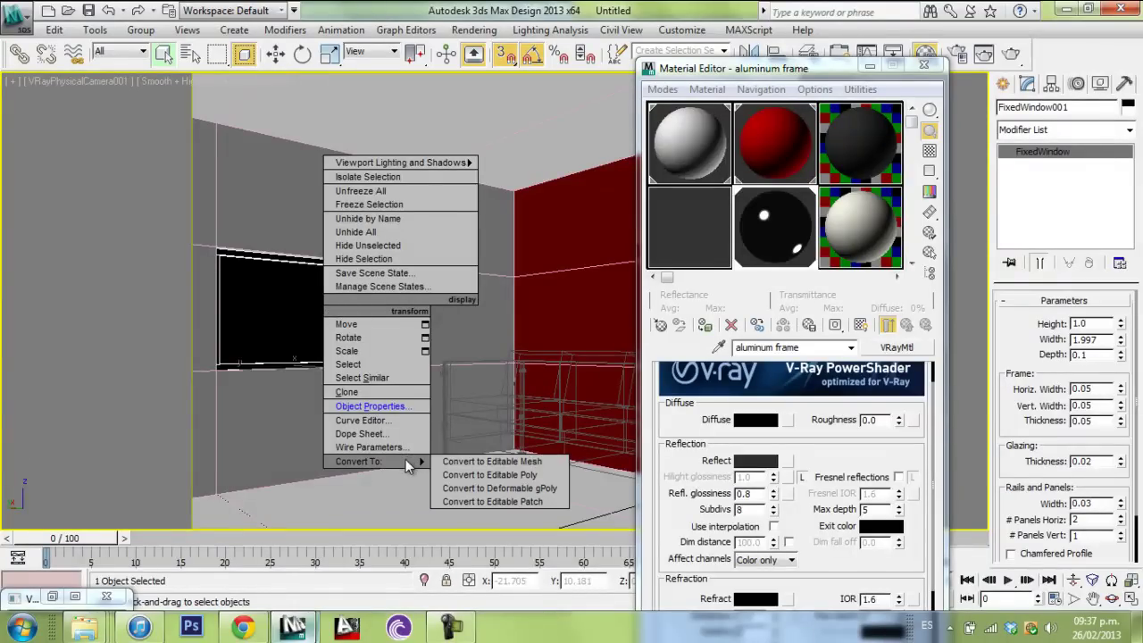
left_click(527, 475)
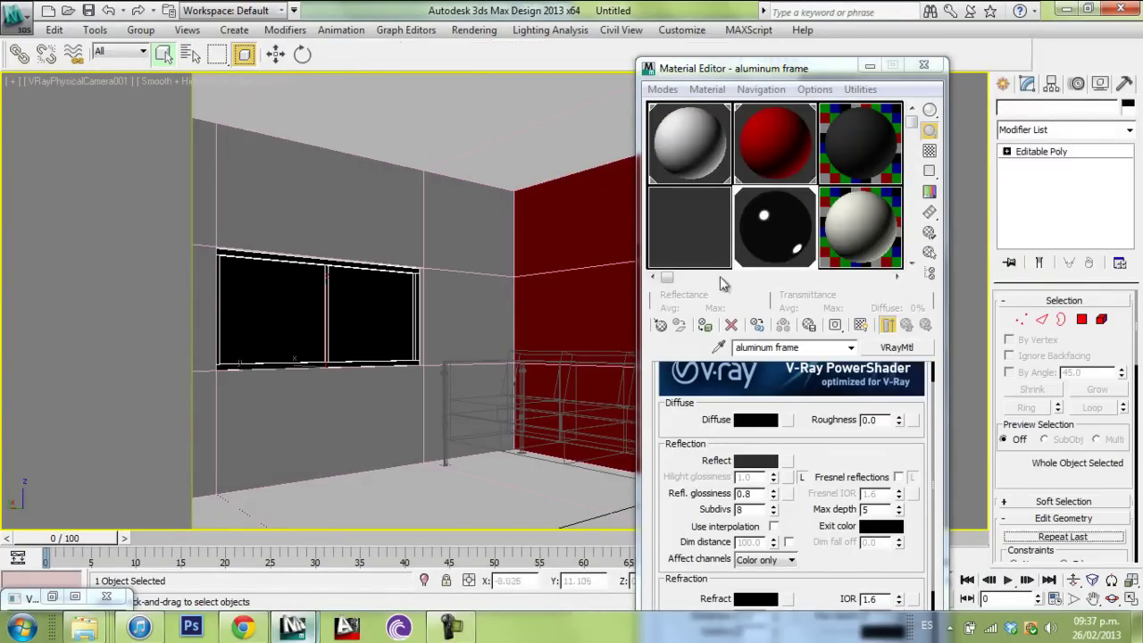
Step: Assign the glass material to the window's pane elements, leave element editing and close the Material Editor
left_click(1102, 321)
left_click(368, 311)
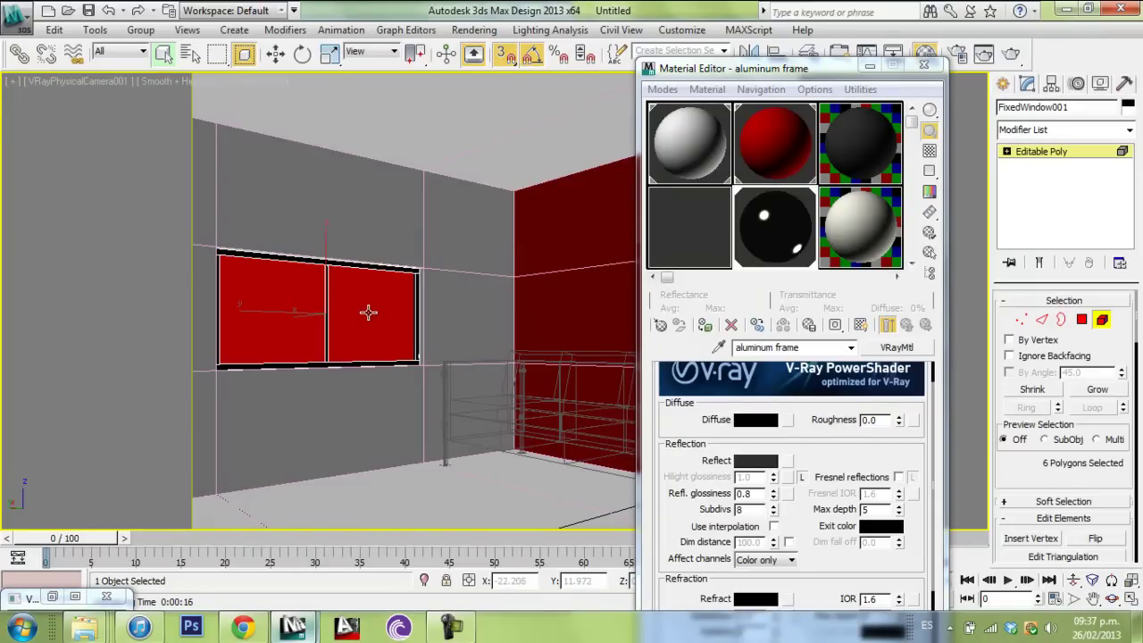
left_click(728, 243)
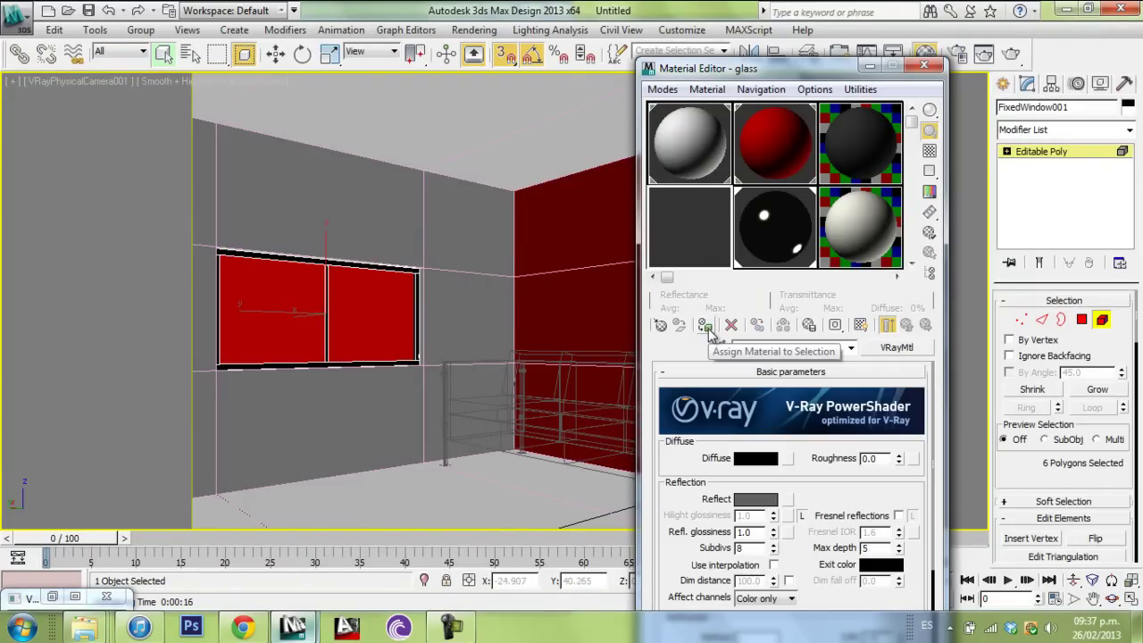
left_click(706, 327)
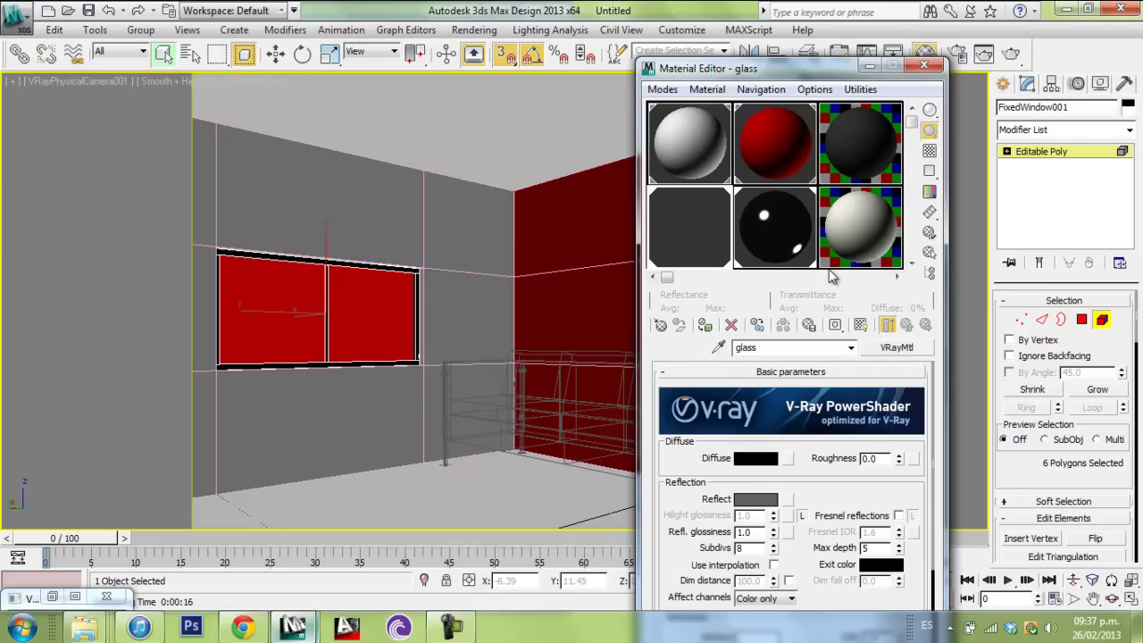
left_click(1104, 325)
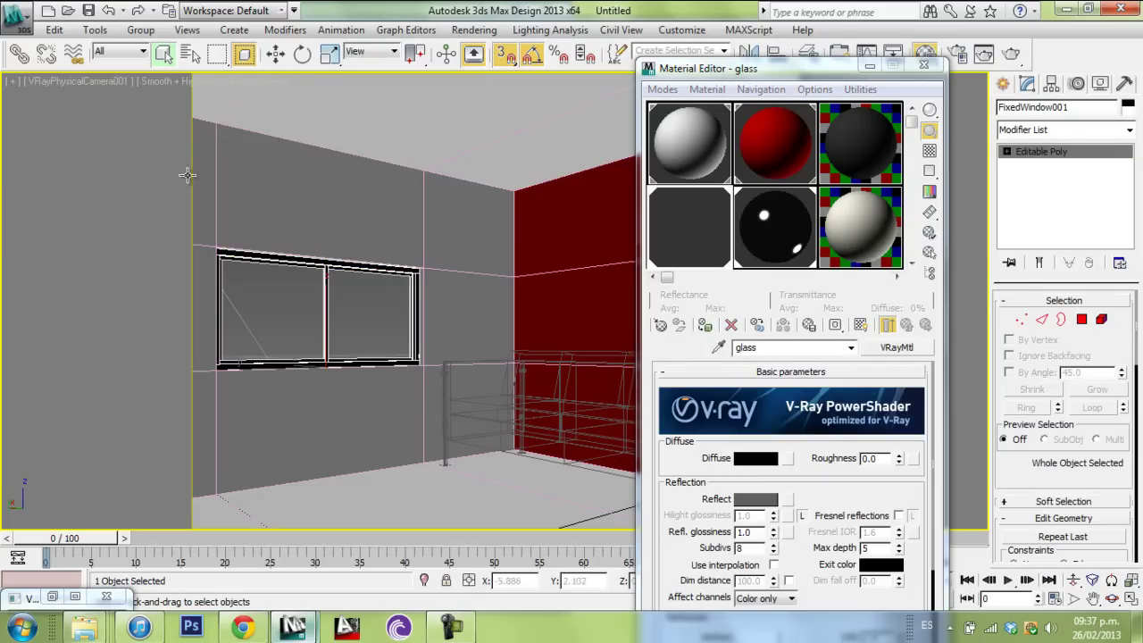
left_click(925, 65)
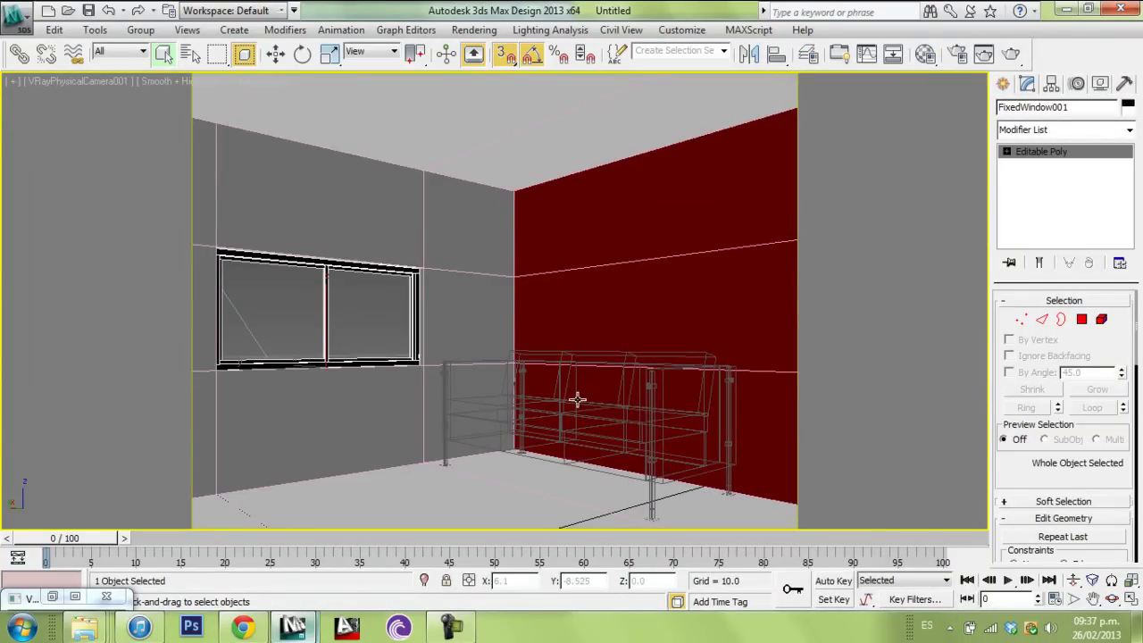
Step: In the Perspective view, exclude FixedWindow001 from both the illumination and shadow casting of the VRaySun
key("p")
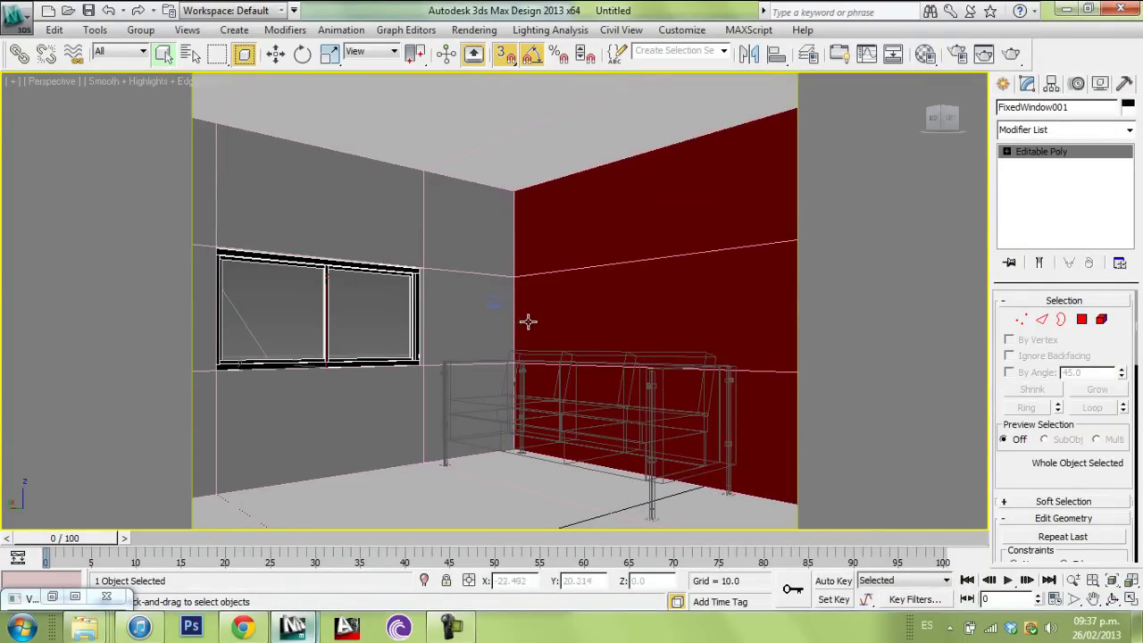
scroll(539, 343, "down", 5)
scroll(402, 319, "down", 3)
middle_click_drag(402, 319, 521, 400)
middle_click_drag(500, 359, 571, 420, "alt")
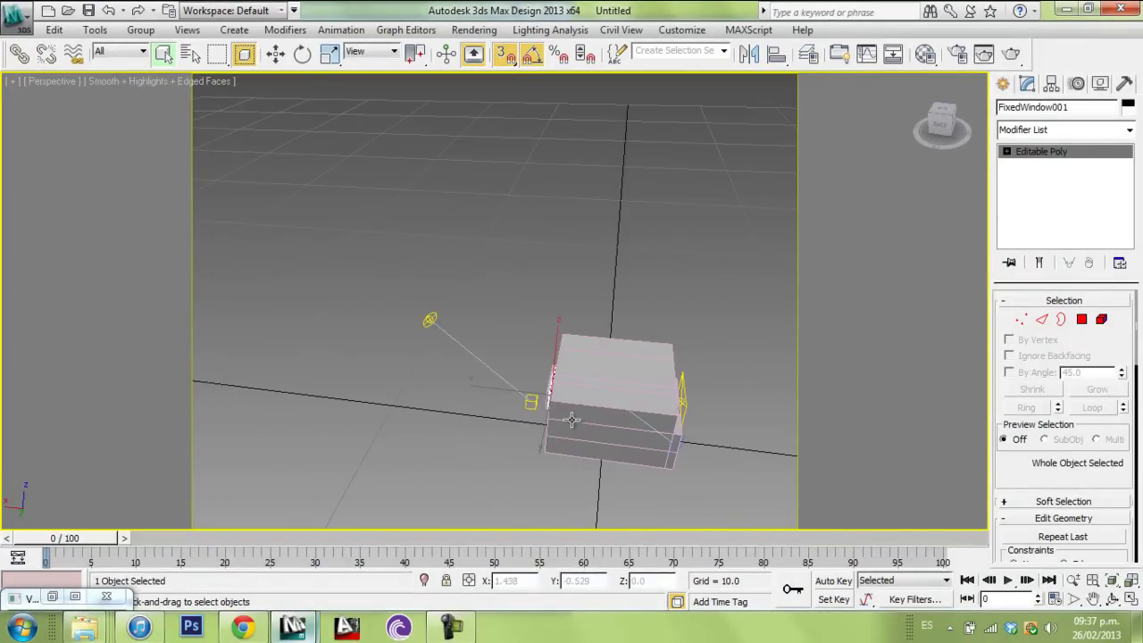
left_click(431, 320)
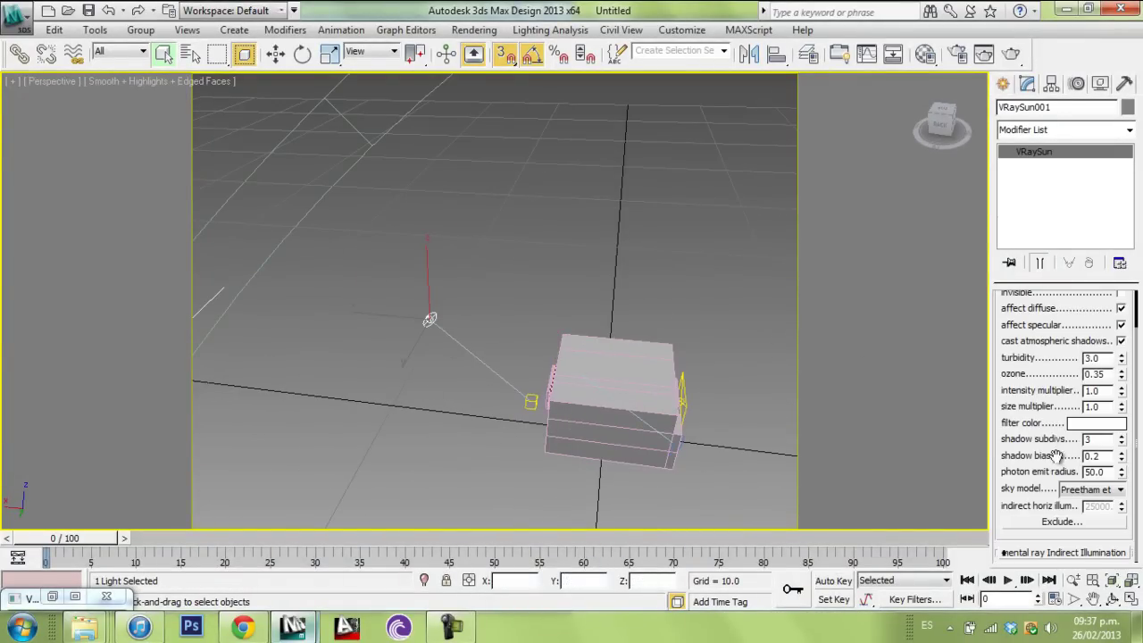
left_click(1057, 520)
left_click_drag(554, 234, 553, 351)
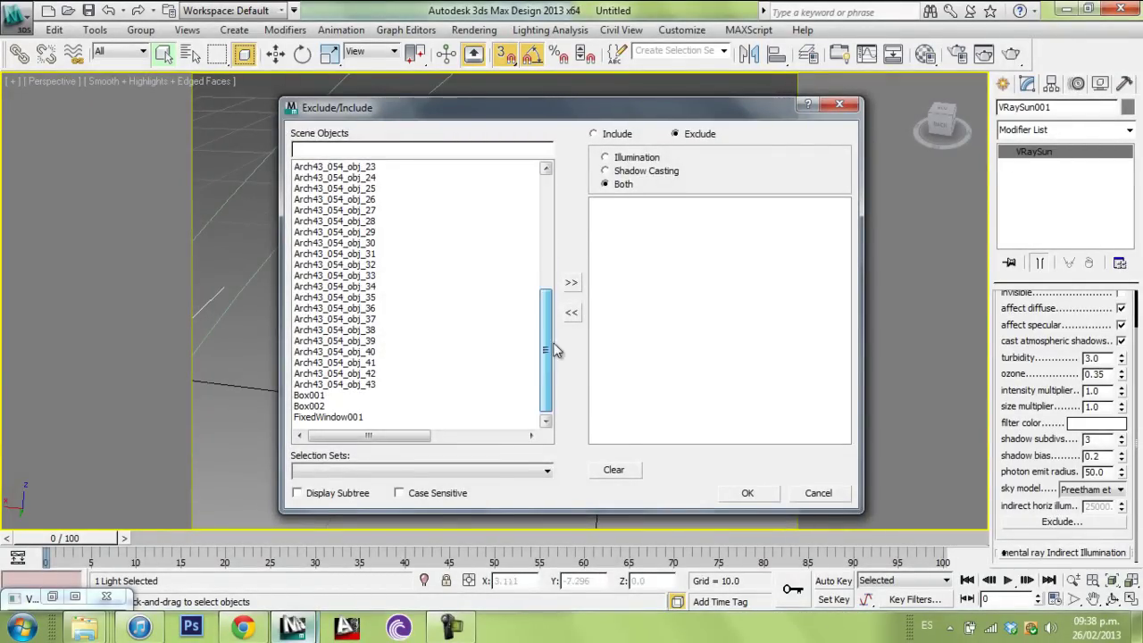
left_click(315, 417)
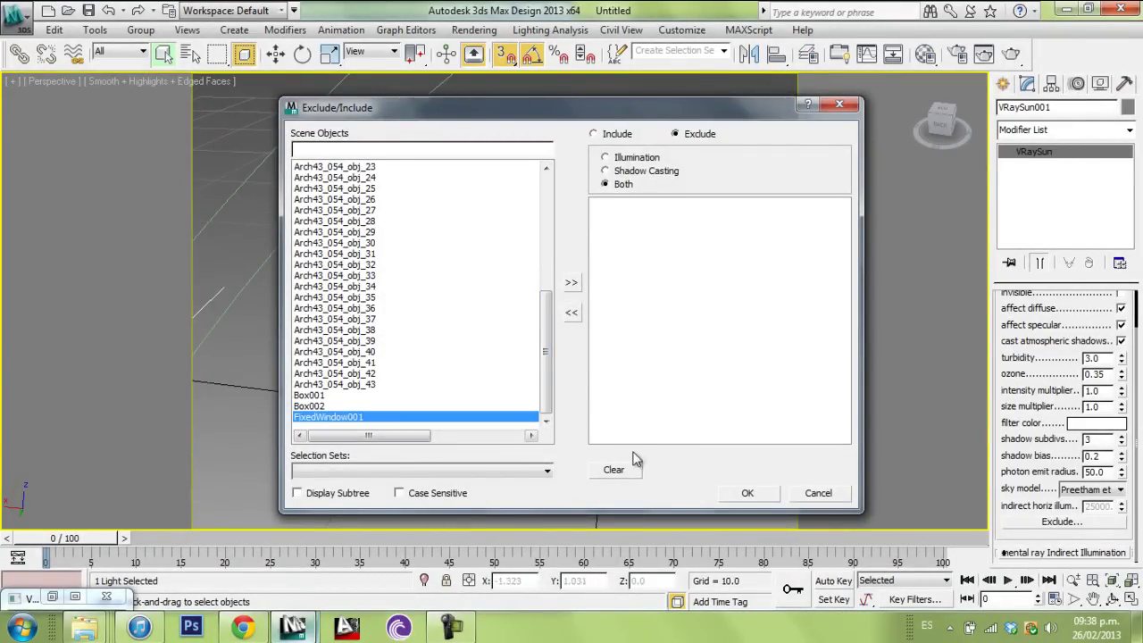
left_click(572, 285)
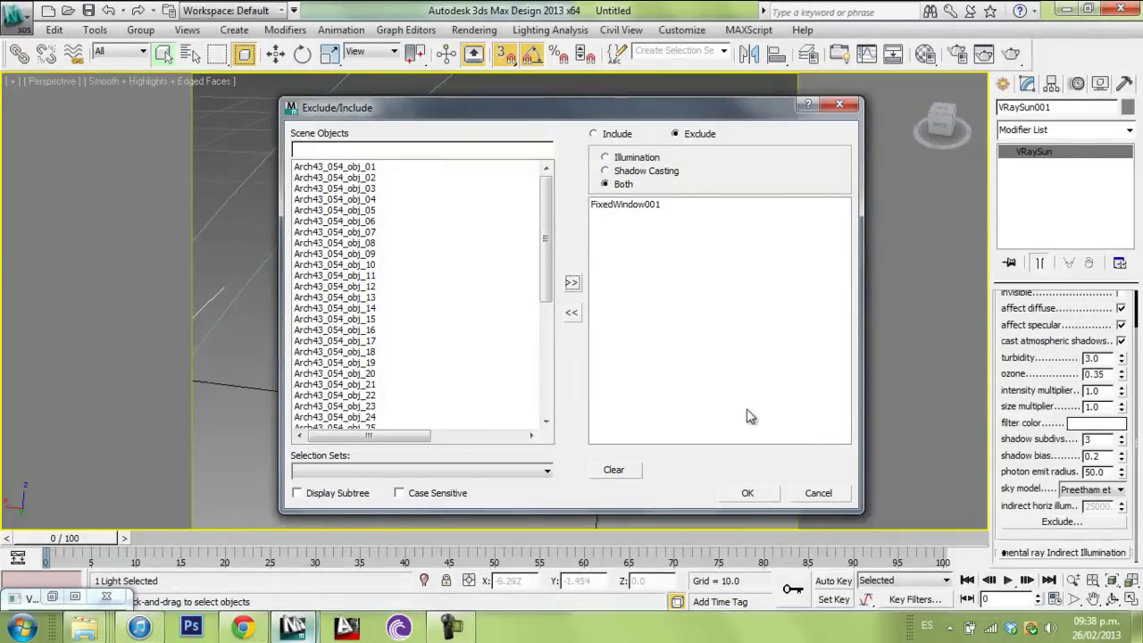
left_click(749, 494)
left_click(584, 281)
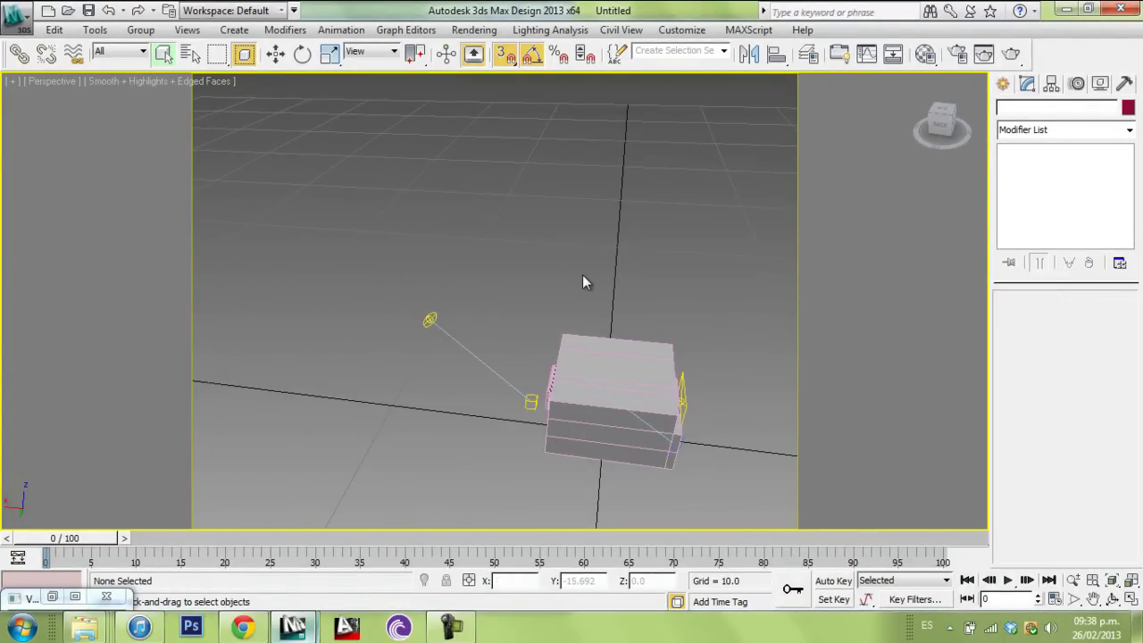
Step: Return to the physical camera view and render the room at 640 x 480 in the V-Ray frame buffer
key("c")
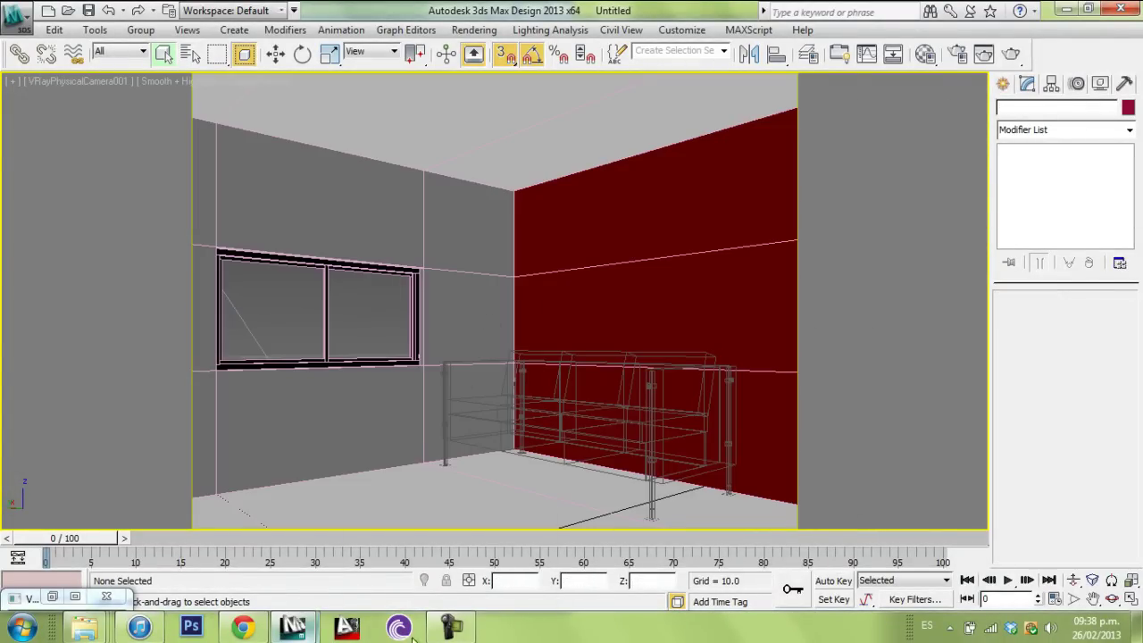
mouse_move(402, 630)
left_click(401, 487)
left_click_drag(559, 50, 612, 21)
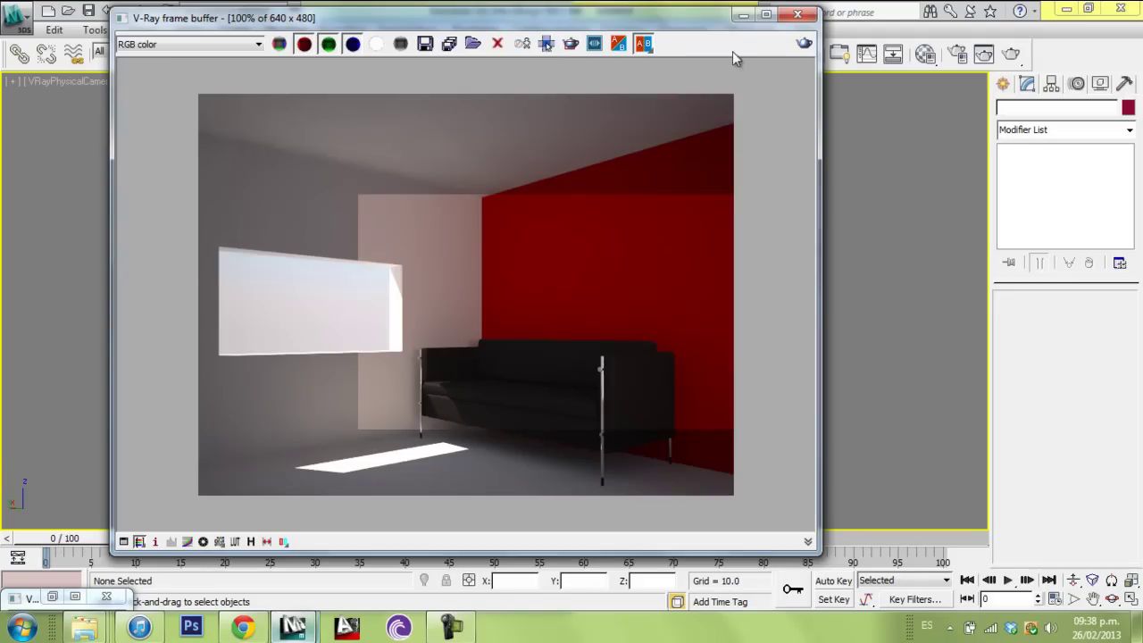
left_click(806, 46)
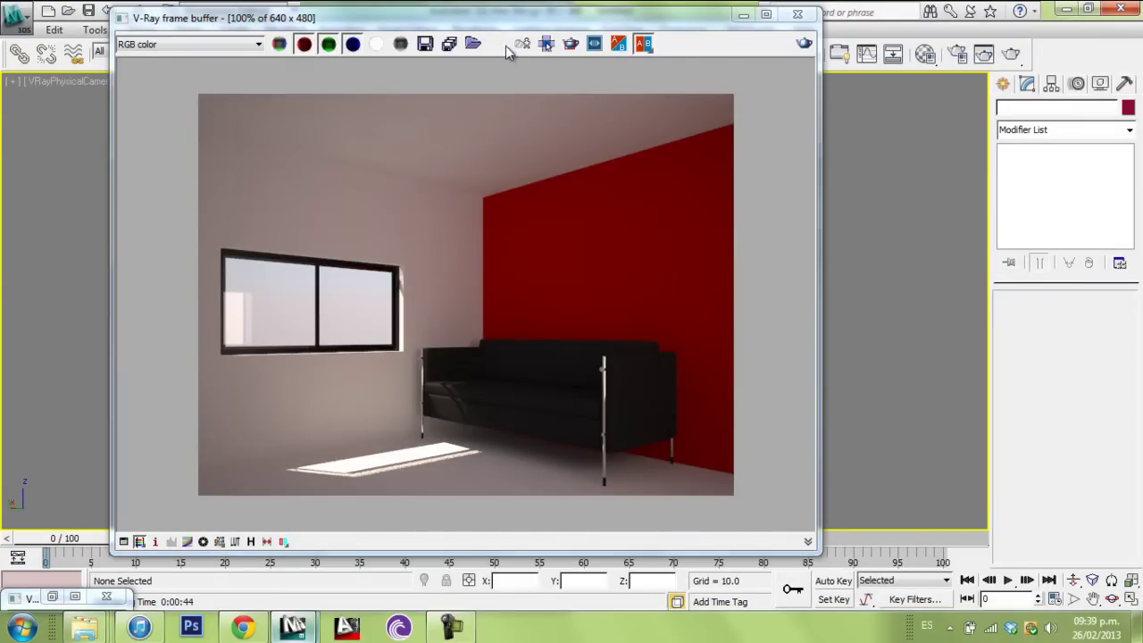
left_click_drag(539, 27, 483, 21)
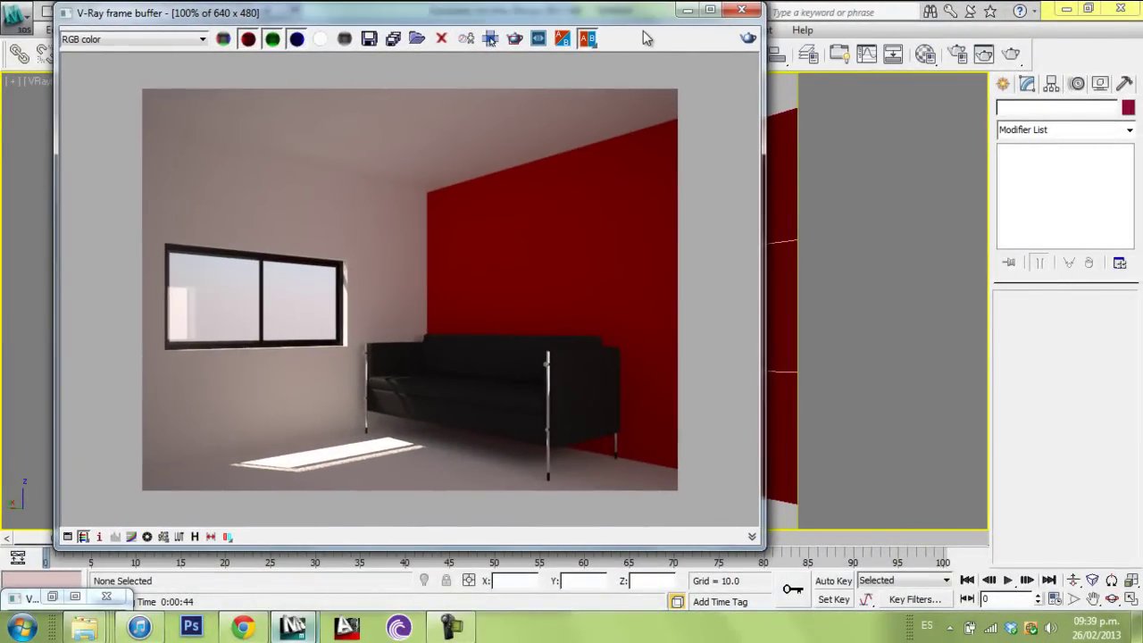